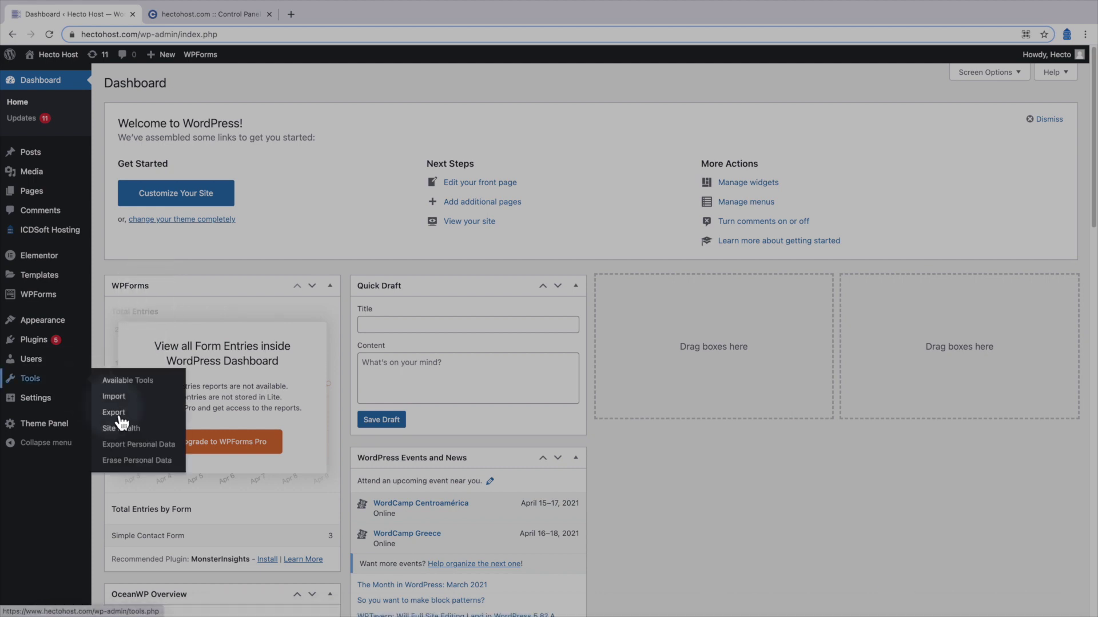
# Open the Site Health report and highlight the number of recommended improvements.
pyautogui.click(135, 440)
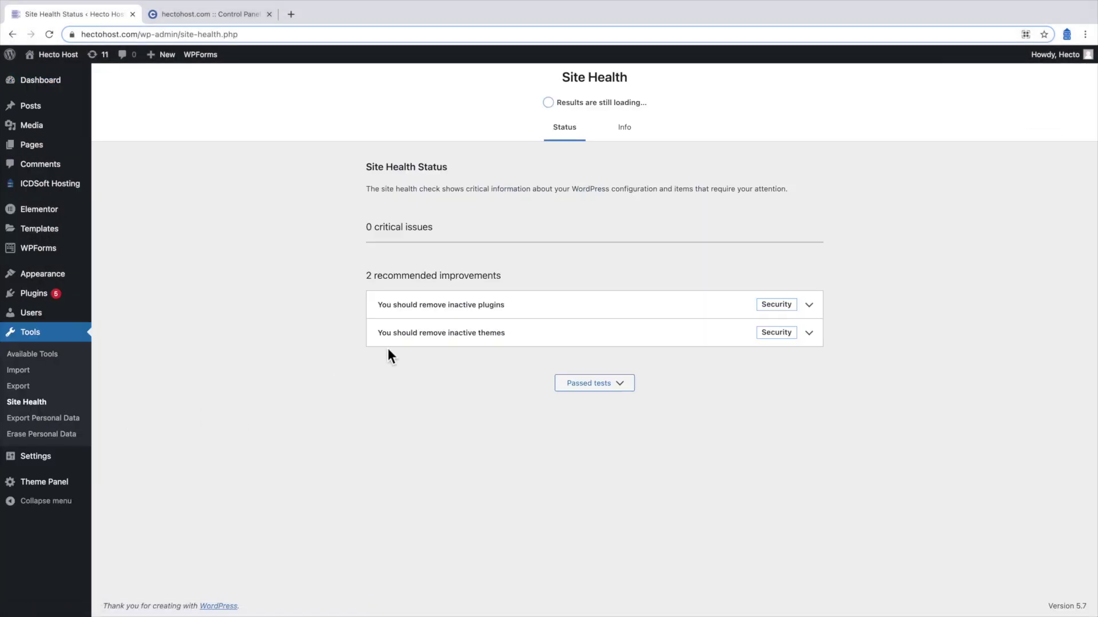
pyautogui.tripleClick(378, 277)
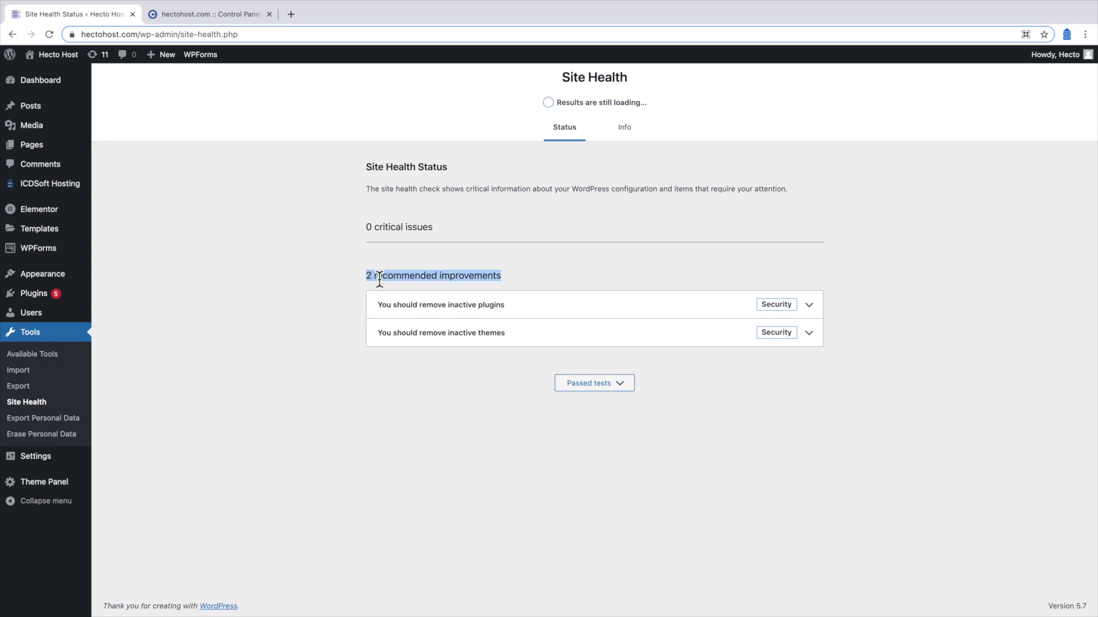
pyautogui.click(335, 321)
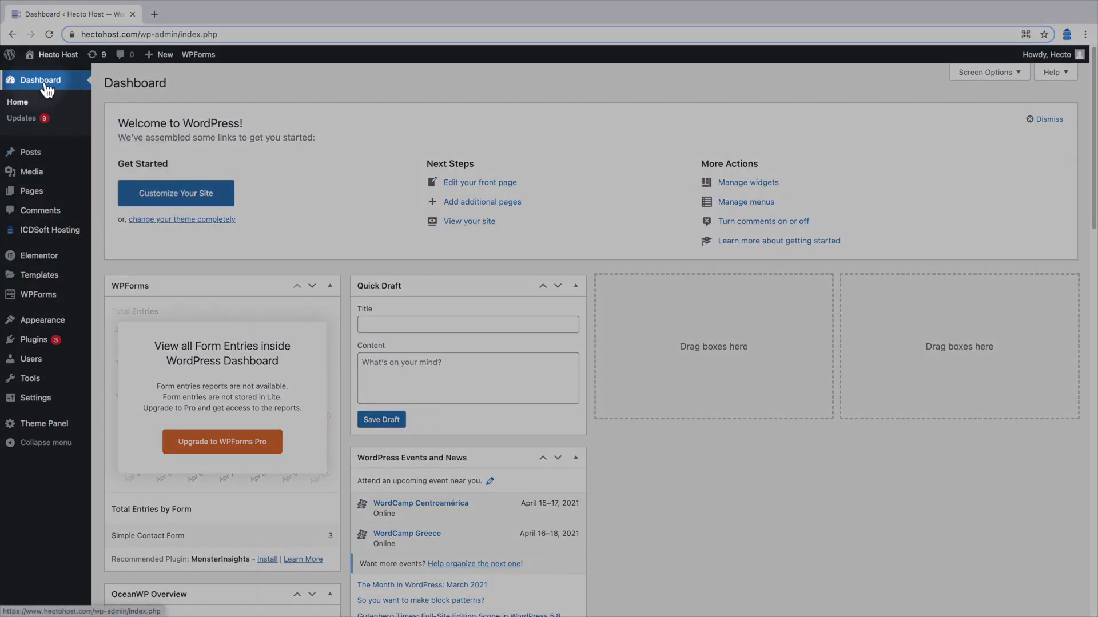
# From the Updates page, update all three outdated plugins and all six outdated themes.
pyautogui.click(26, 122)
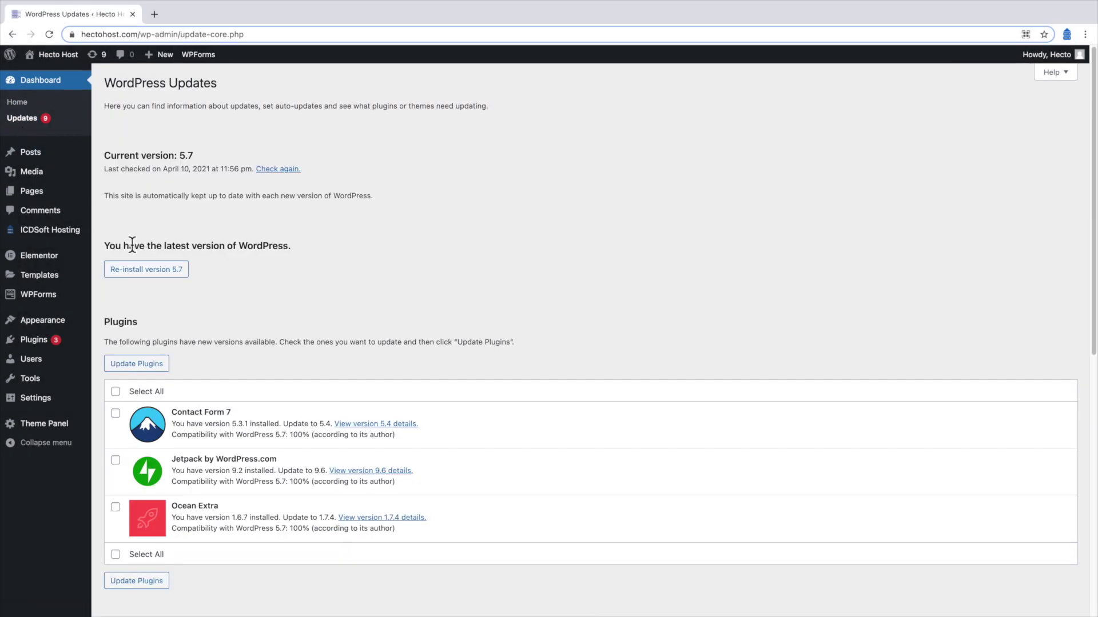
pyautogui.click(122, 247)
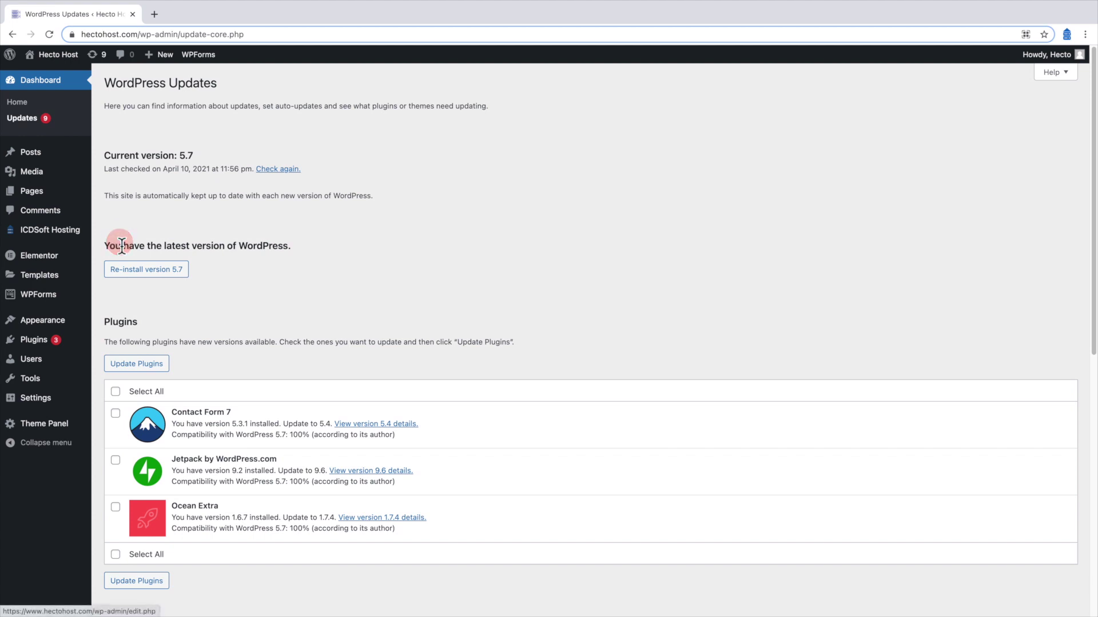
pyautogui.scroll(-1, 128, 365)
pyautogui.click(116, 368)
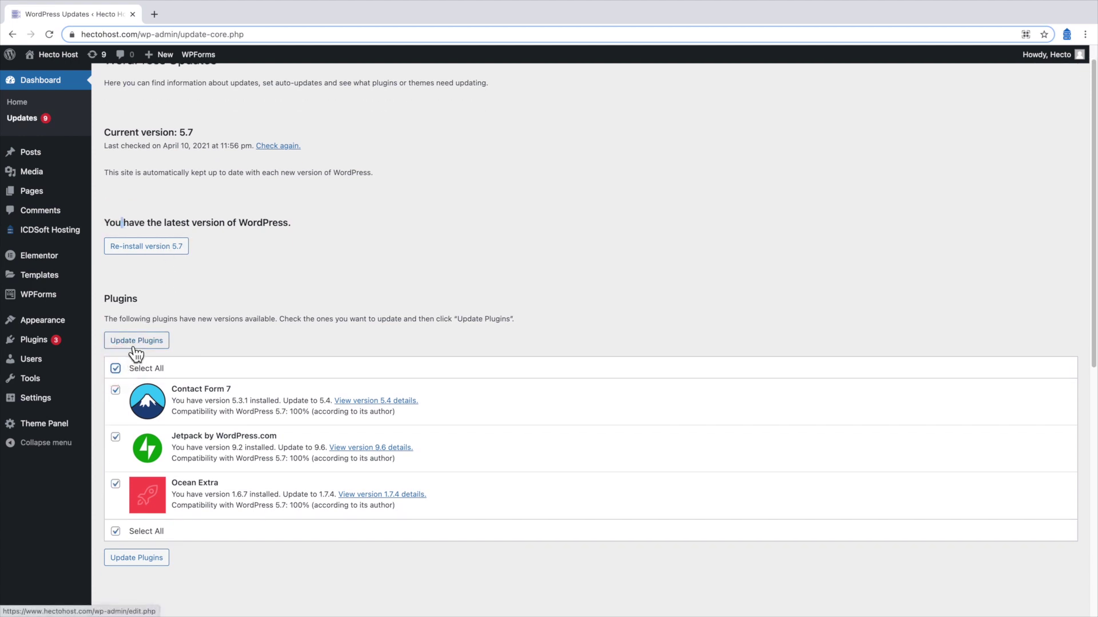
pyautogui.click(128, 342)
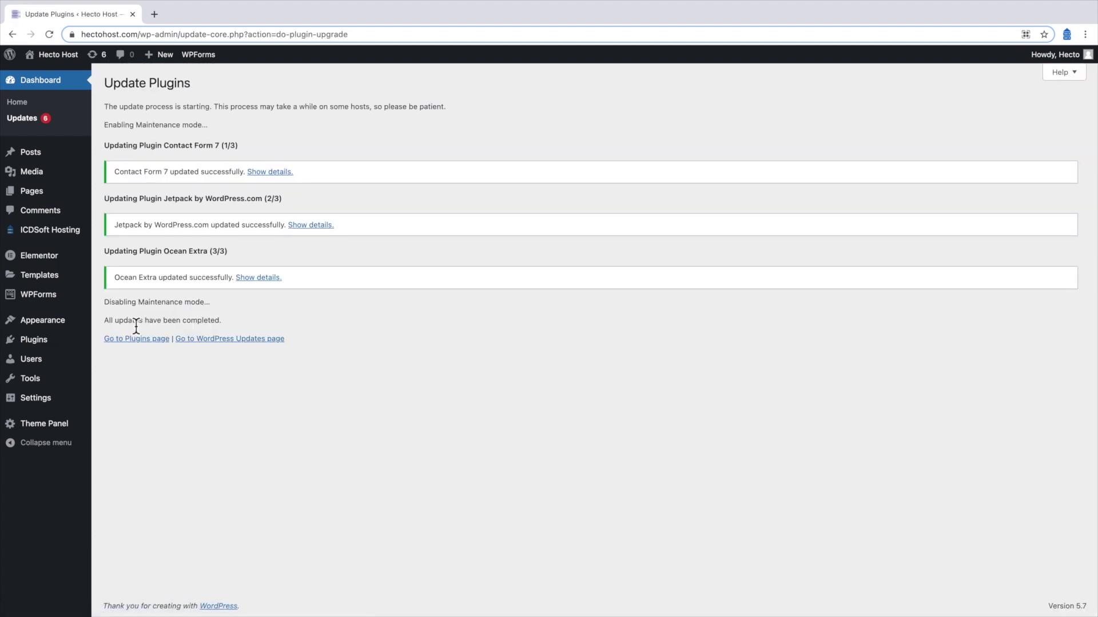
pyautogui.click(17, 123)
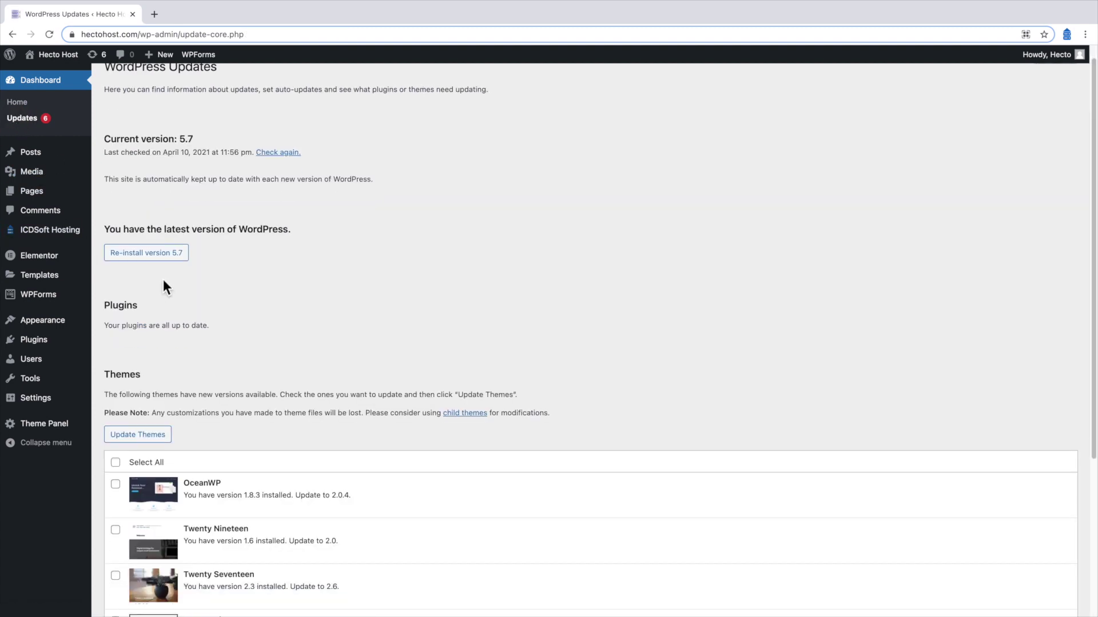
pyautogui.scroll(-5, 163, 279)
pyautogui.click(136, 223)
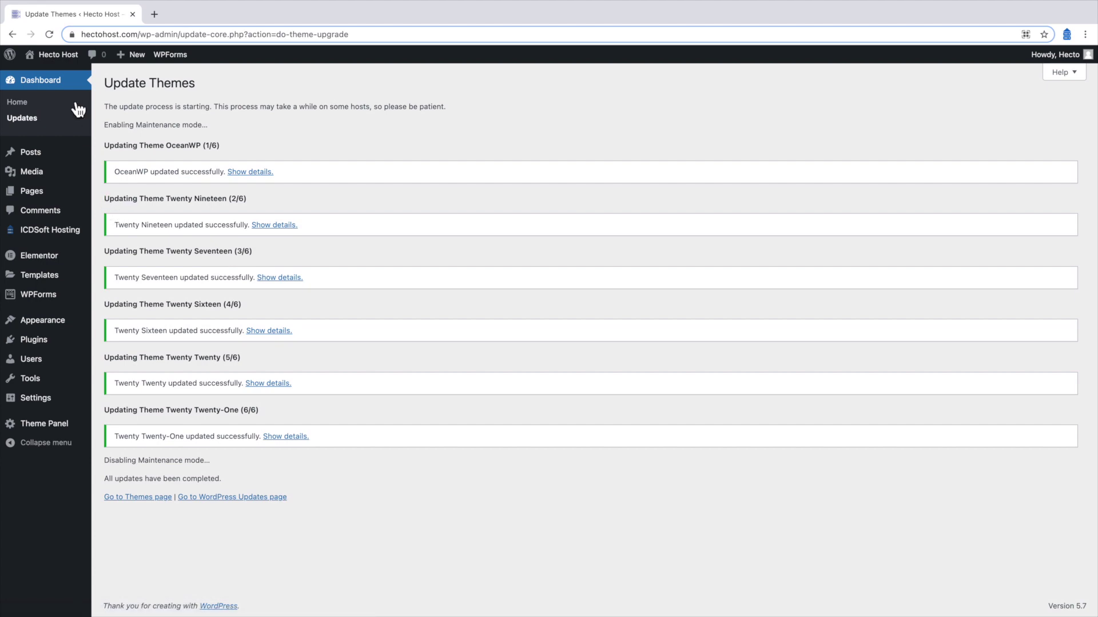
# Visit the live site and go through the Hosting and Email pages to the order form.
pyautogui.moveTo(57, 55)
pyautogui.click(61, 82)
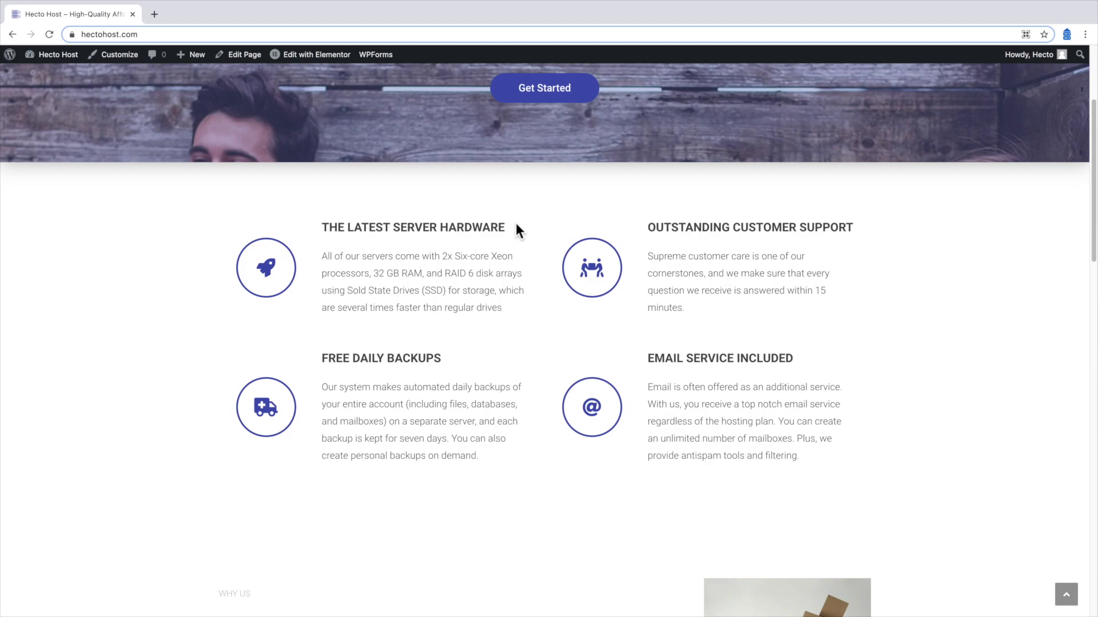
pyautogui.scroll(3, 516, 227)
pyautogui.click(611, 97)
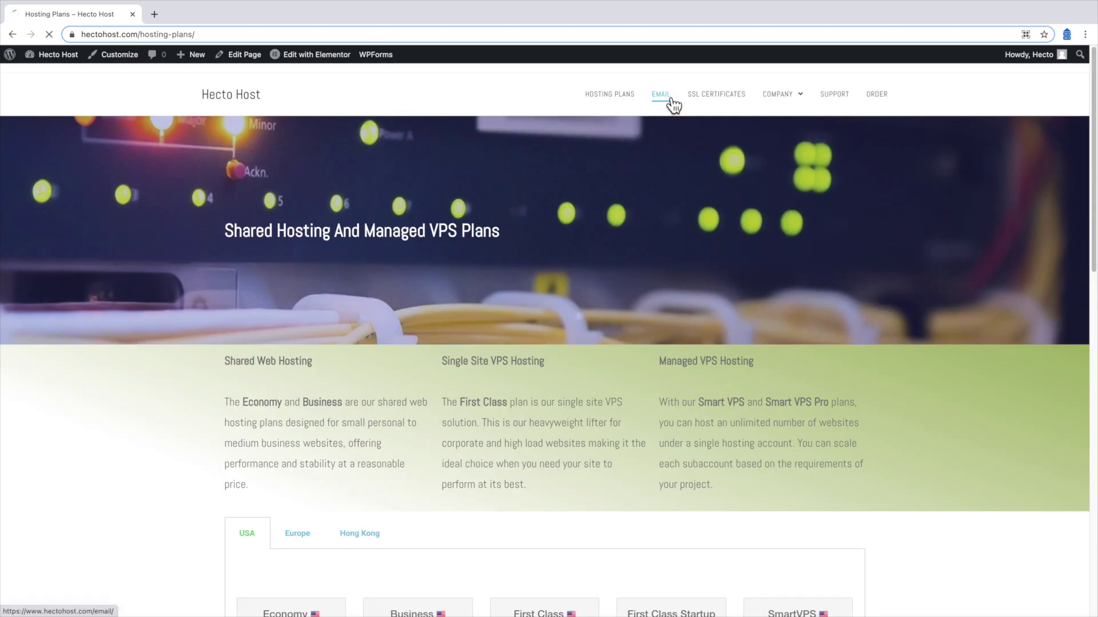
pyautogui.click(660, 94)
pyautogui.click(877, 96)
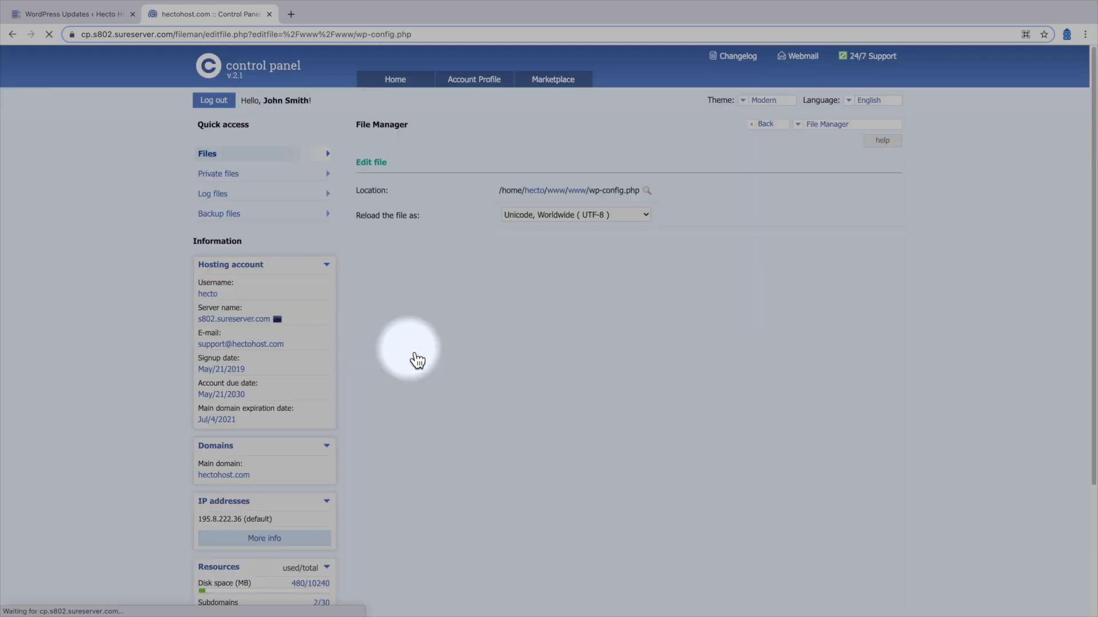
pyautogui.scroll(-3, 480, 395)
pyautogui.scroll(-2, 500, 402)
pyautogui.scroll(-1, 501, 402)
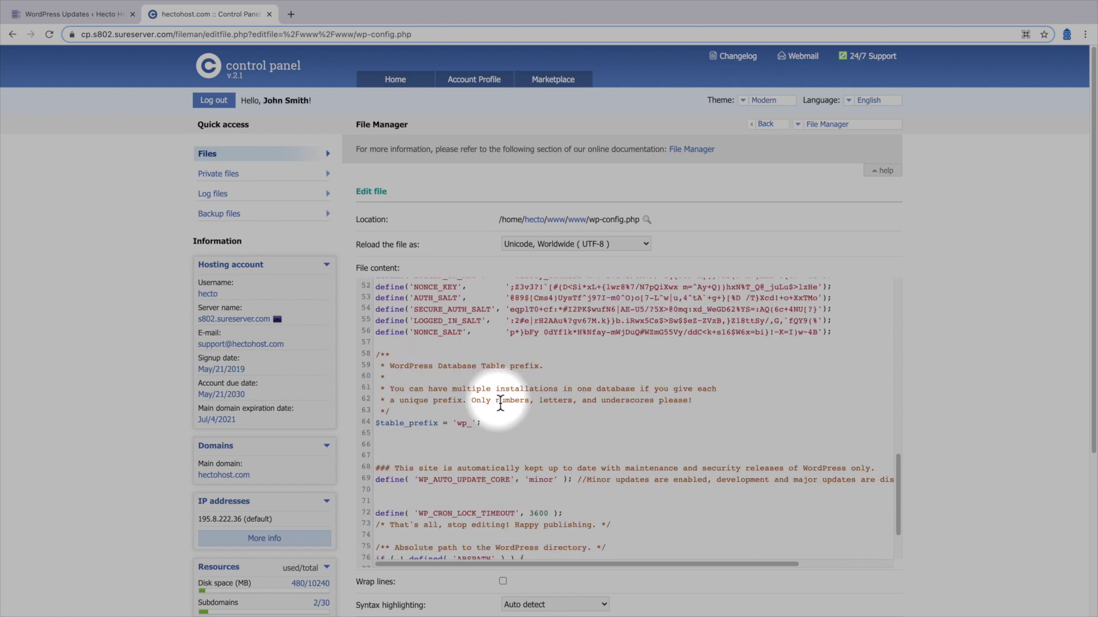
pyautogui.scroll(-1, 489, 413)
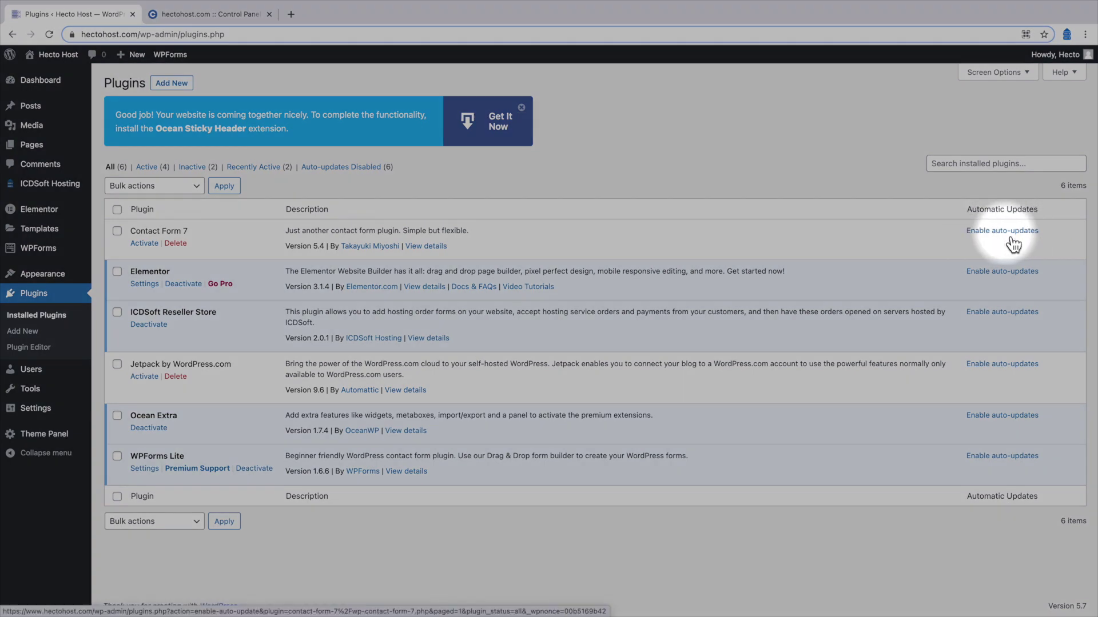
# Enable auto-updates for Contact Form 7, Elementor, ICDSoft Reseller Store, Jetpack, Ocean Extra and WPForms Lite.
pyautogui.click(1009, 233)
pyautogui.click(1001, 272)
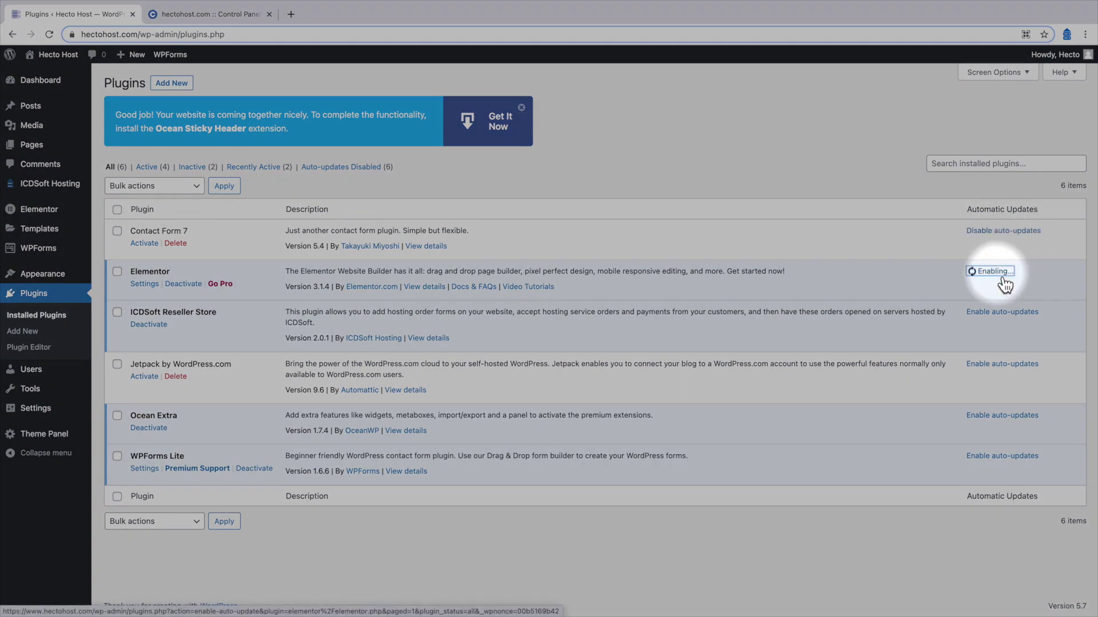
pyautogui.click(986, 316)
pyautogui.click(994, 366)
pyautogui.click(986, 416)
pyautogui.click(973, 456)
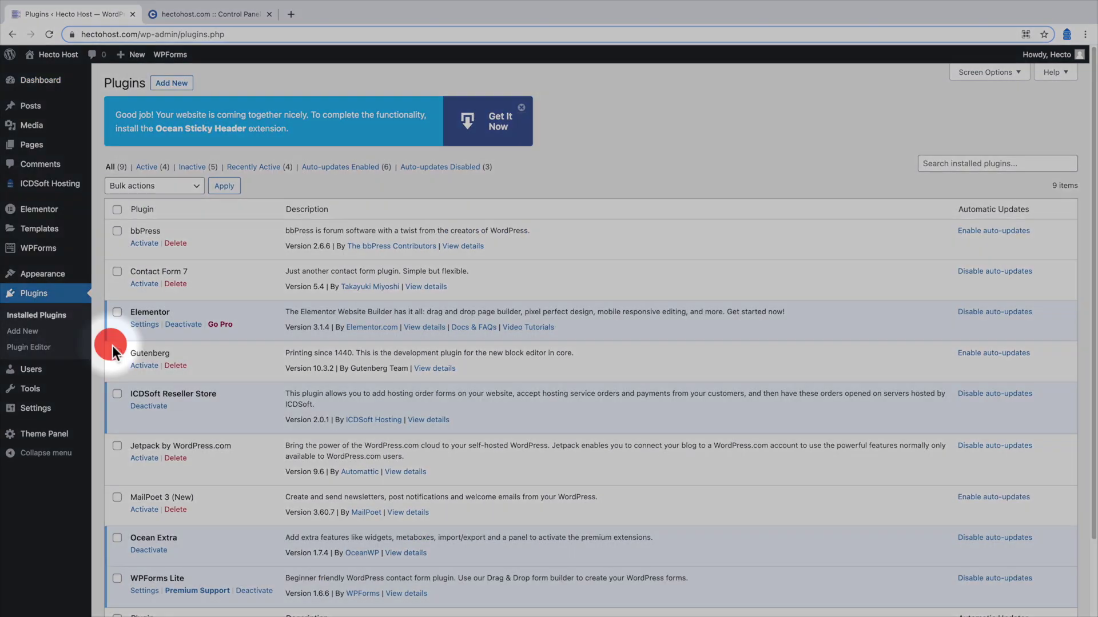
# Bulk-delete all five inactive plugins, then go to Appearance > Themes.
pyautogui.click(202, 171)
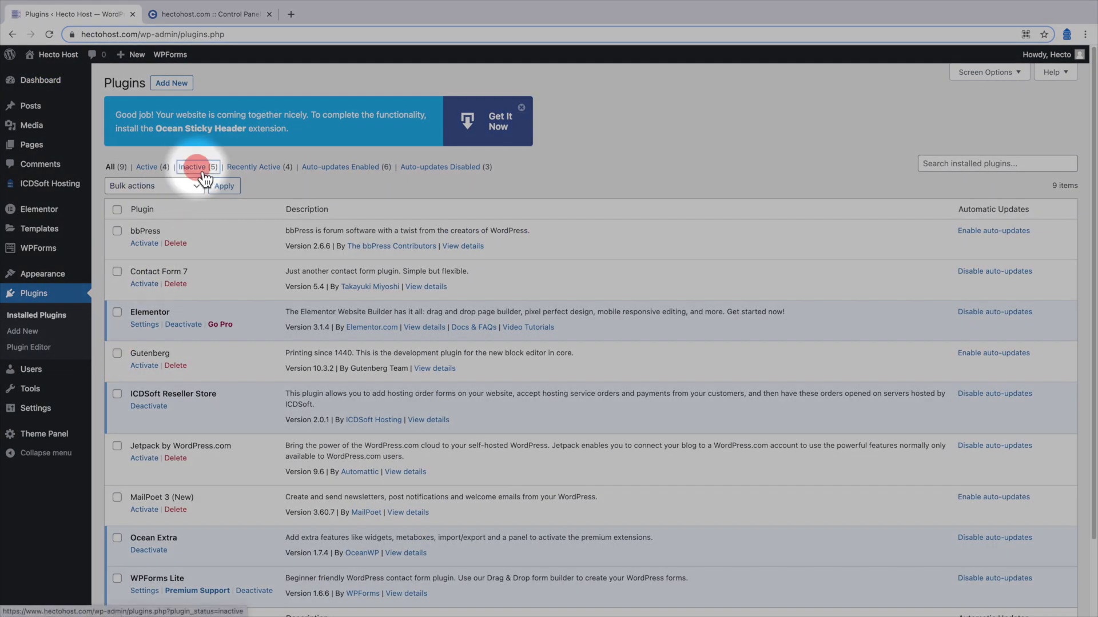
pyautogui.click(118, 210)
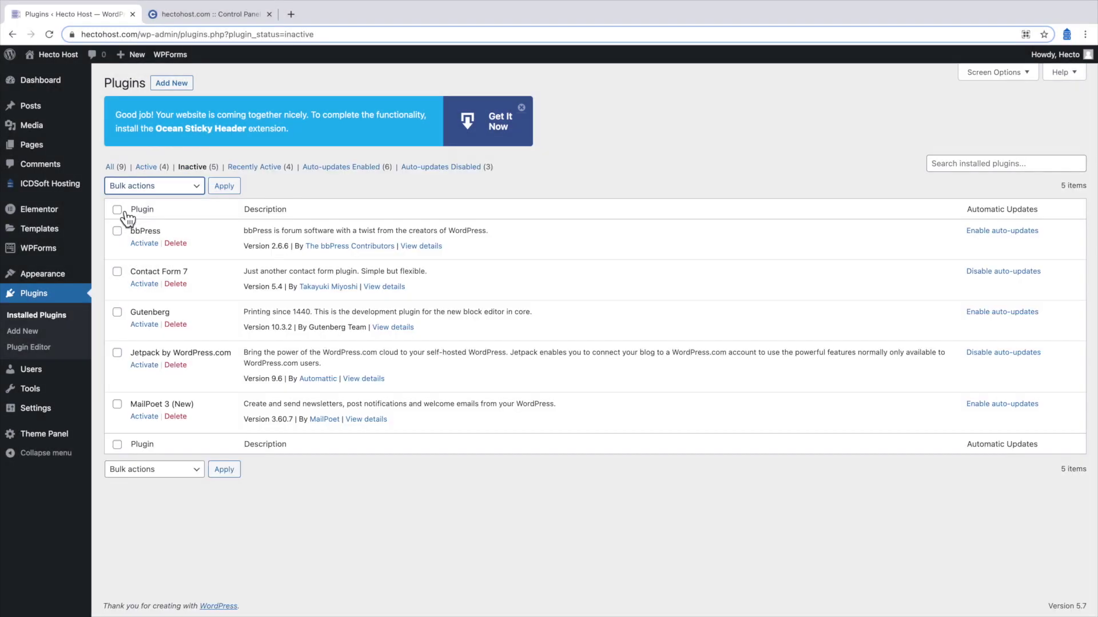
pyautogui.click(135, 185)
pyautogui.click(147, 229)
pyautogui.click(225, 189)
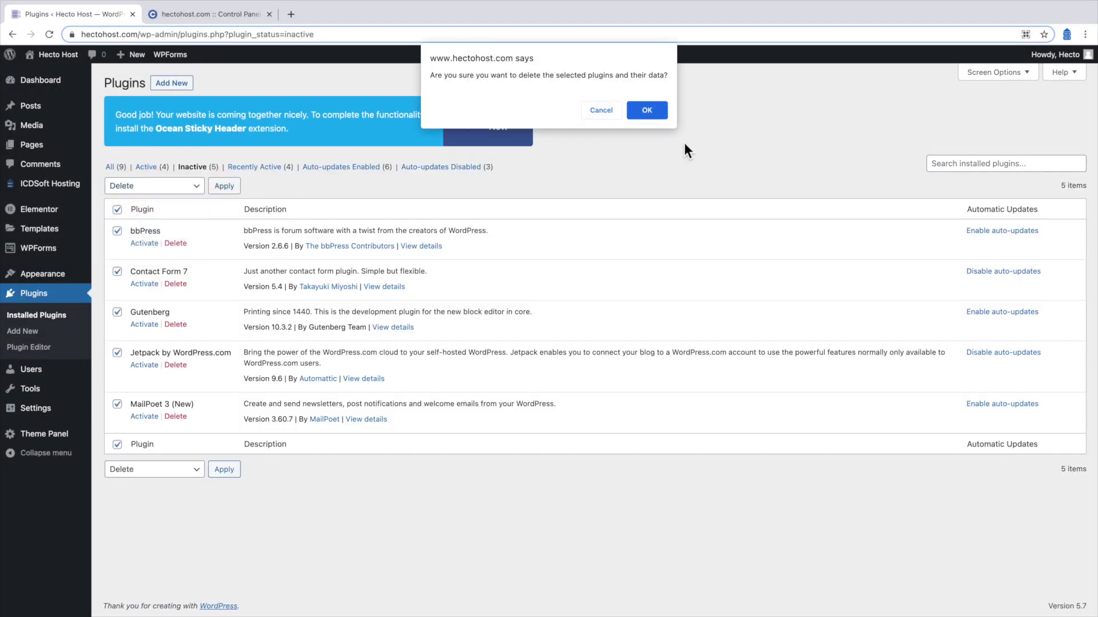
pyautogui.click(655, 115)
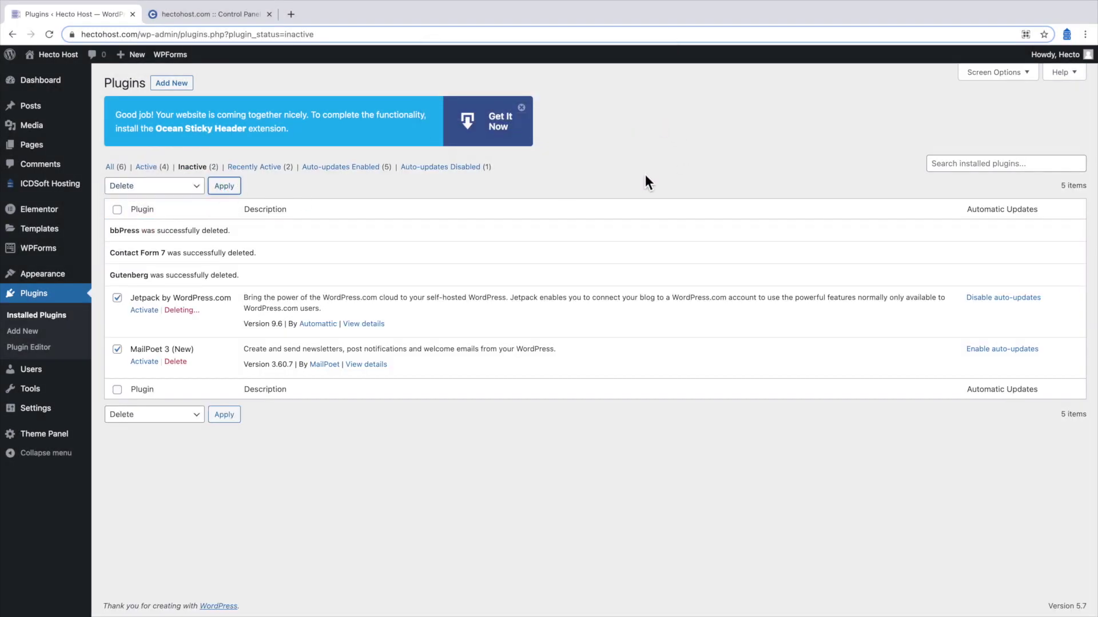
pyautogui.click(124, 279)
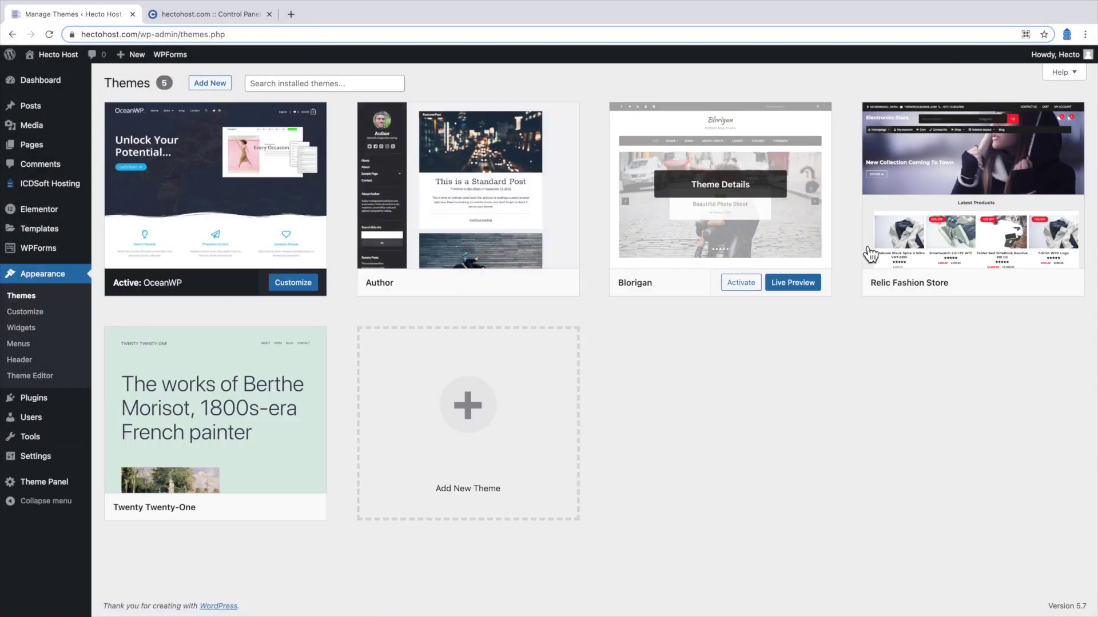
# Delete the Author, Blorigan and Relic Fashion Store themes, confirming each deletion.
pyautogui.click(467, 228)
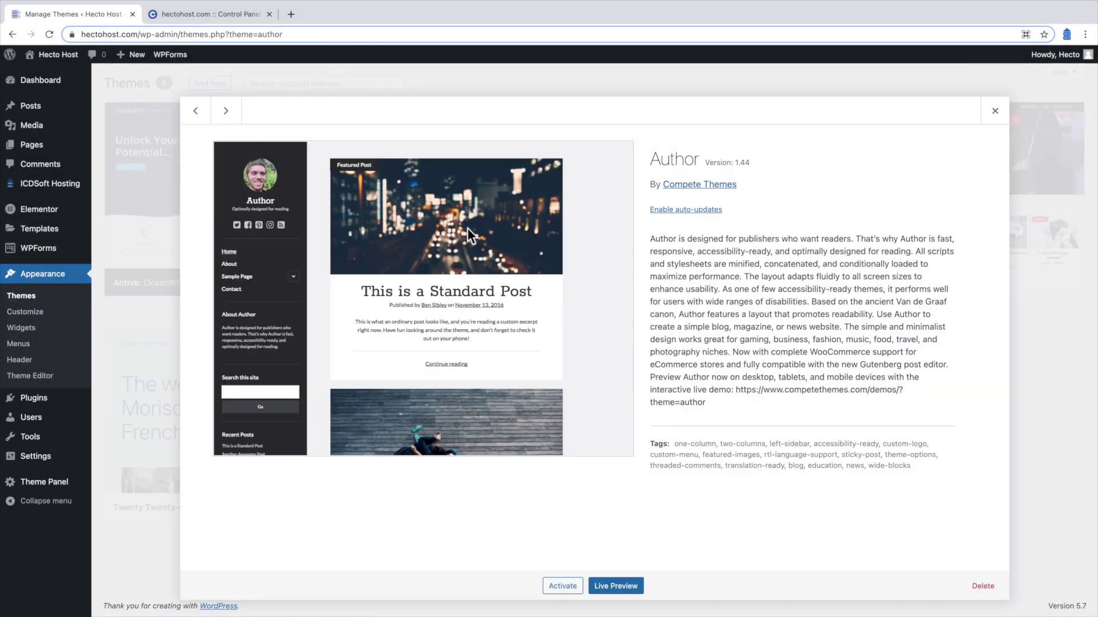
pyautogui.click(983, 589)
pyautogui.click(648, 123)
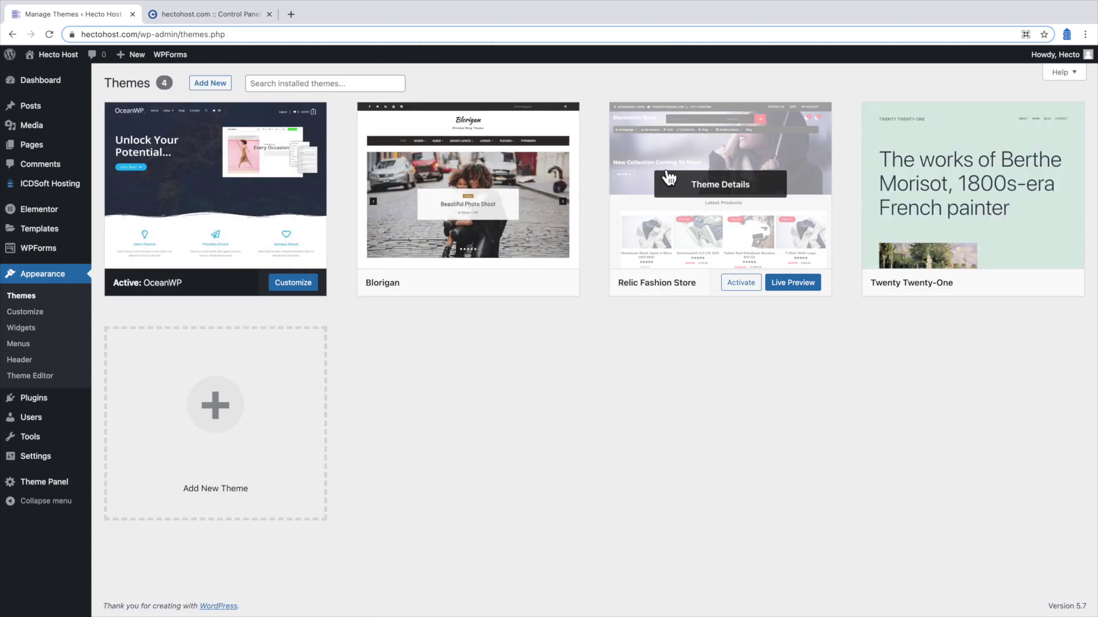
pyautogui.click(528, 215)
pyautogui.click(984, 586)
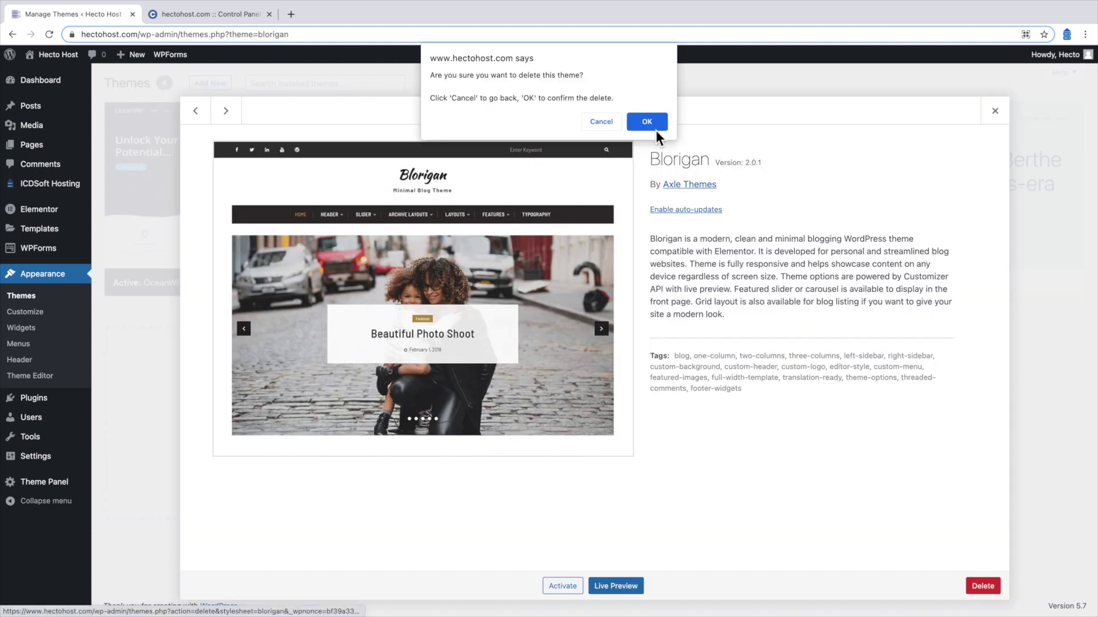
pyautogui.click(650, 123)
pyautogui.click(562, 202)
pyautogui.click(983, 586)
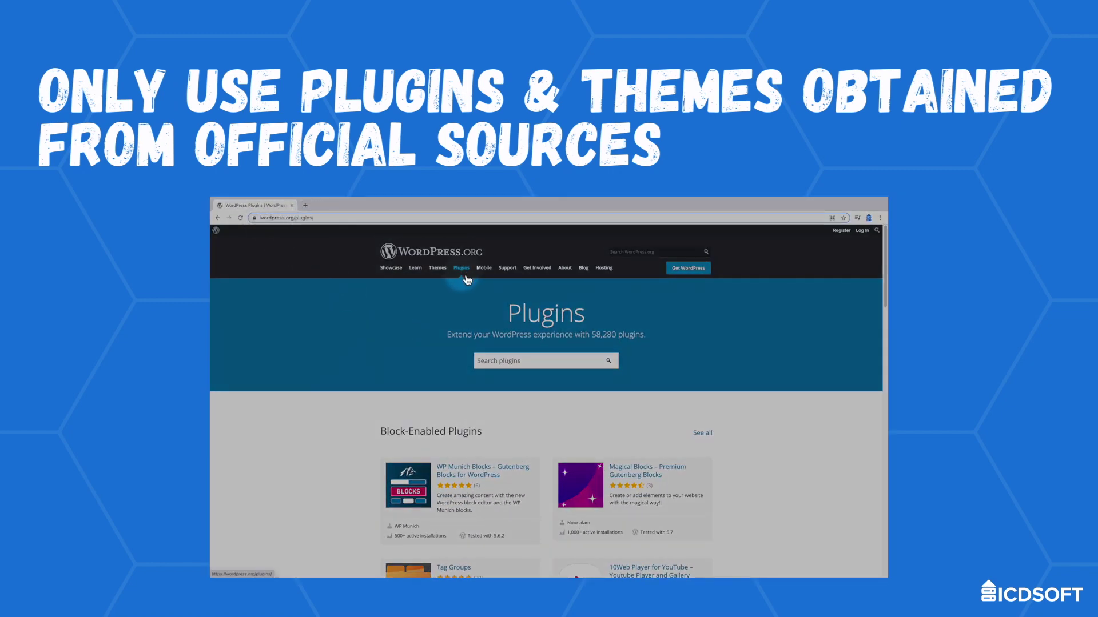
# Navigate File Manager to /home/hecto/www/www, where the WordPress root files are.
pyautogui.click(442, 274)
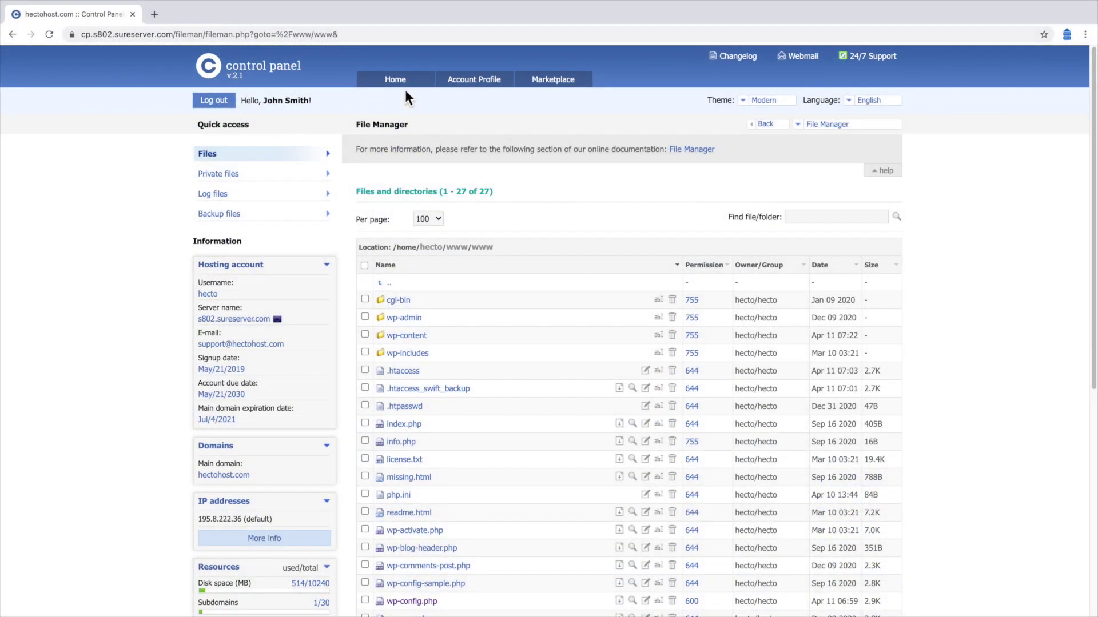
# Open web access protection in the www folder and set up digest protection for wp-login.php.
pyautogui.click(410, 97)
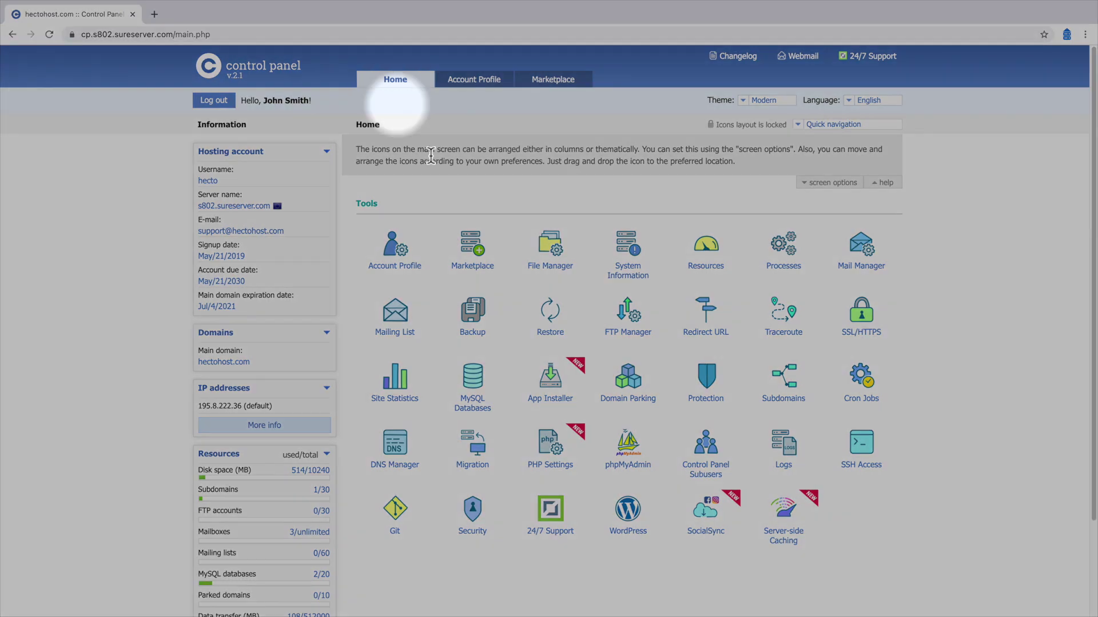
pyautogui.click(705, 382)
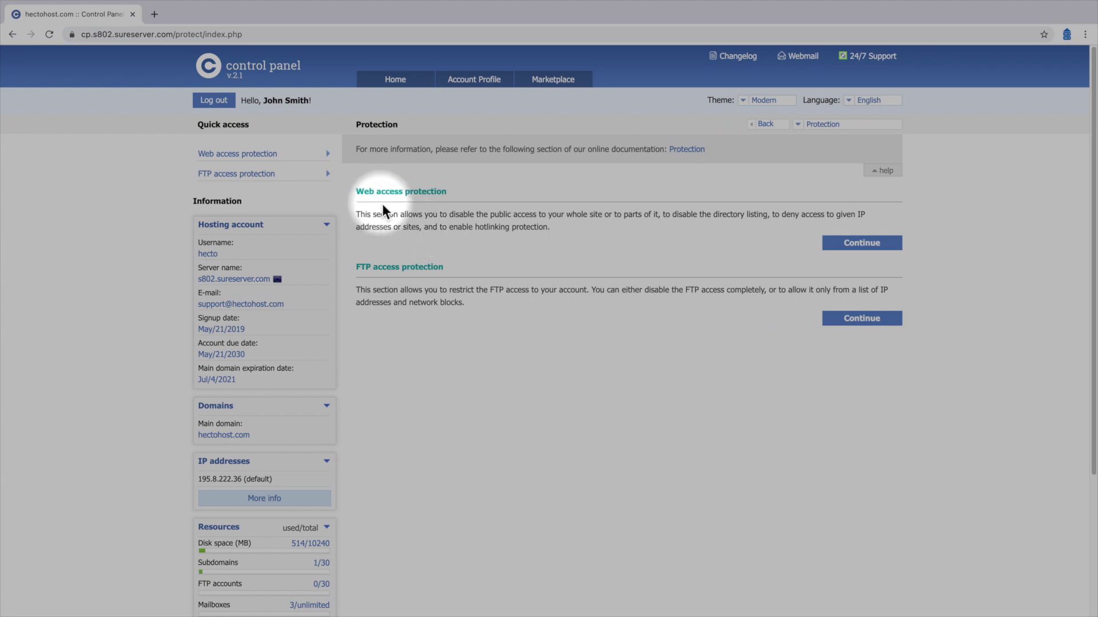
pyautogui.click(843, 247)
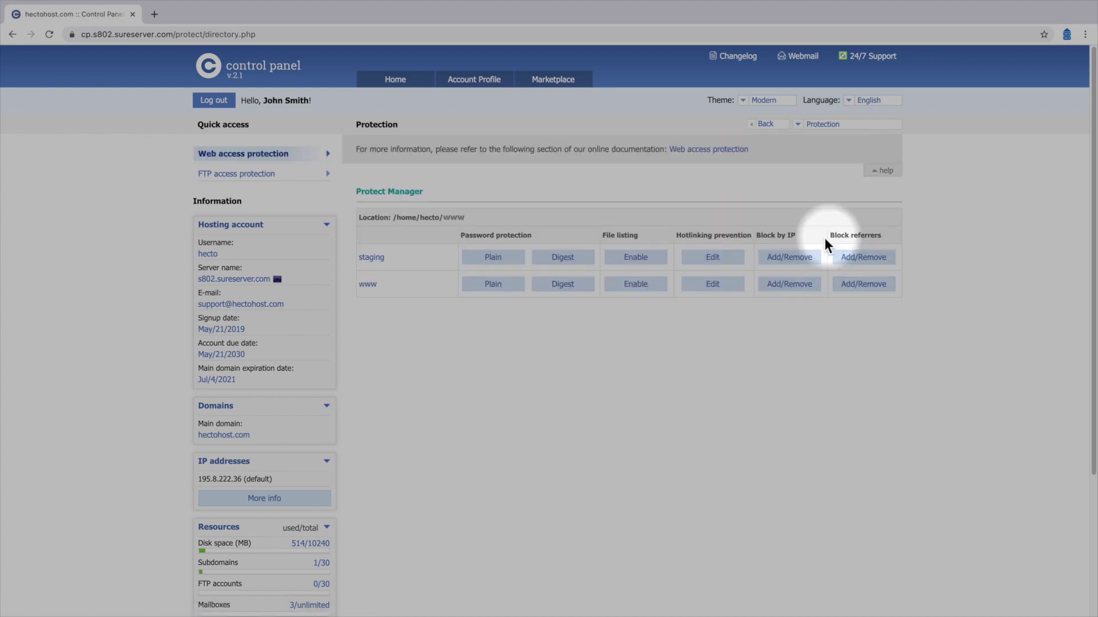
pyautogui.click(369, 286)
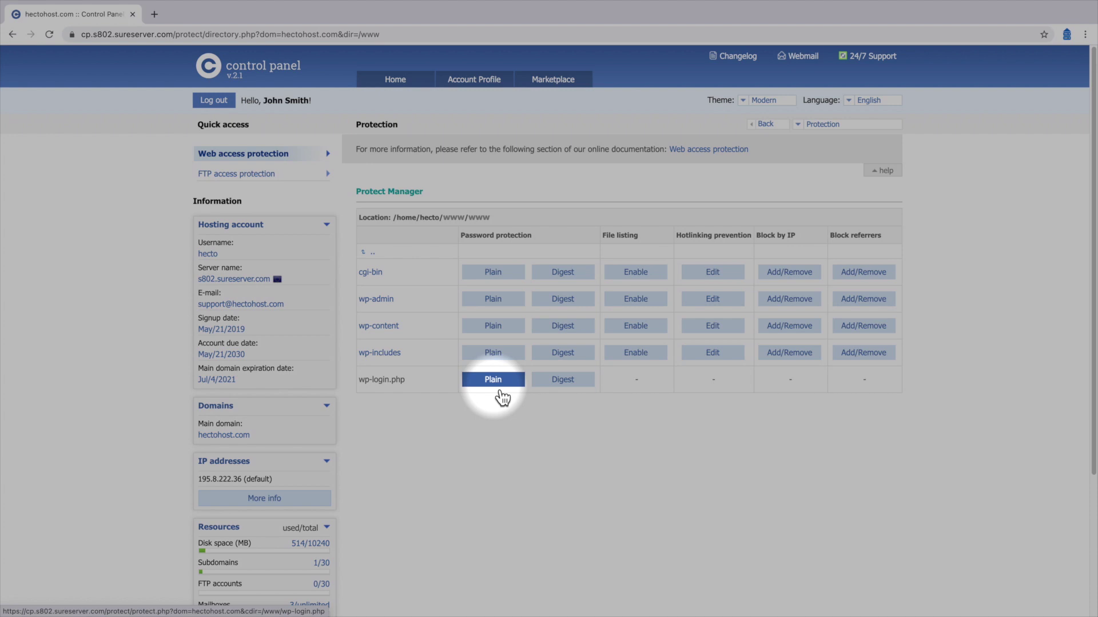
pyautogui.click(572, 392)
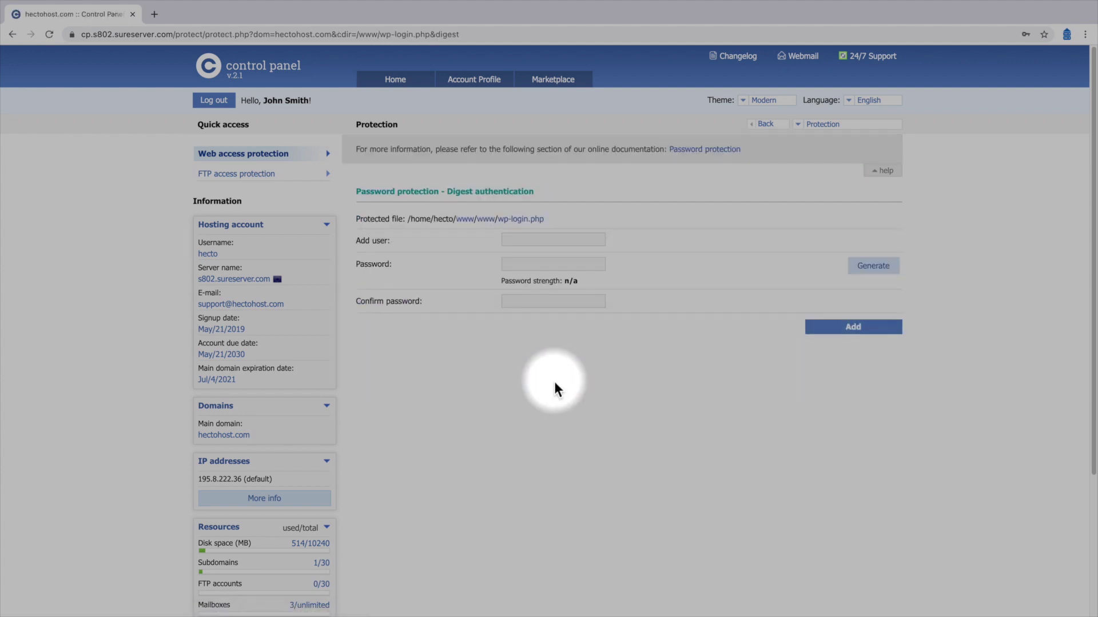
# Add protection user hectoh with a generated password.
pyautogui.click(506, 241)
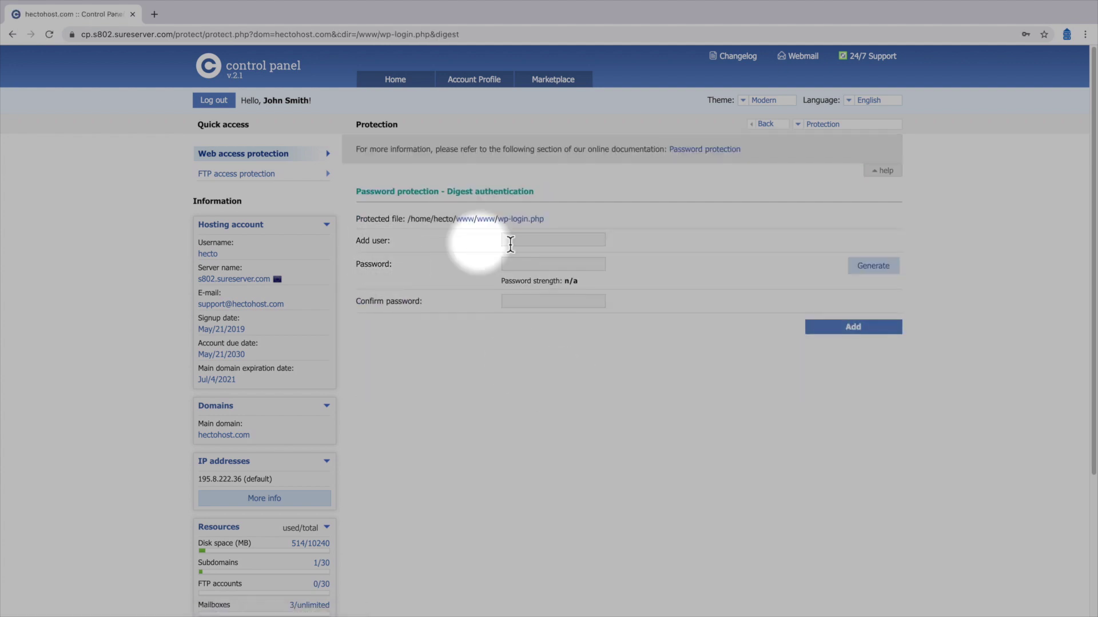
pyautogui.write('hectoh')
pyautogui.click(867, 269)
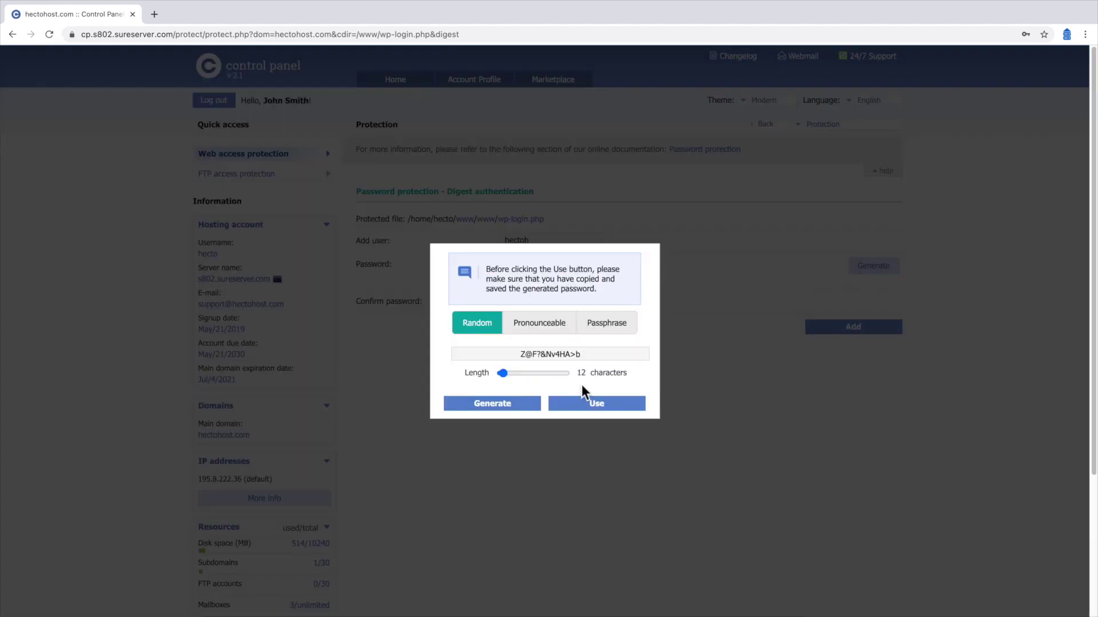
pyautogui.click(559, 355)
pyautogui.click(594, 405)
pyautogui.click(822, 329)
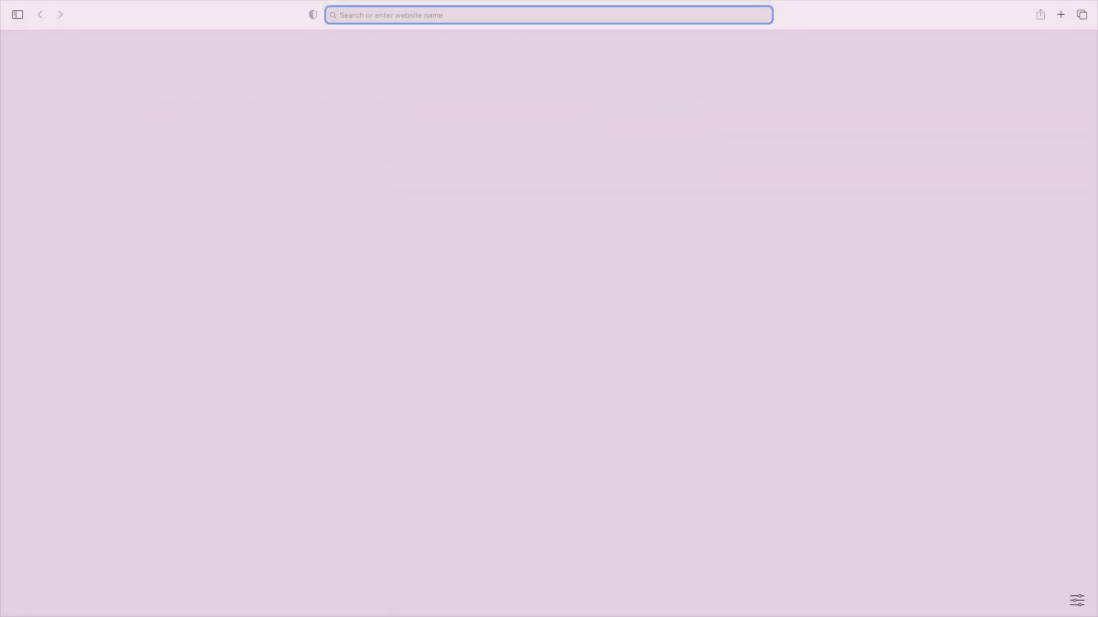
pyautogui.write('hectohost.com/wp-admin')
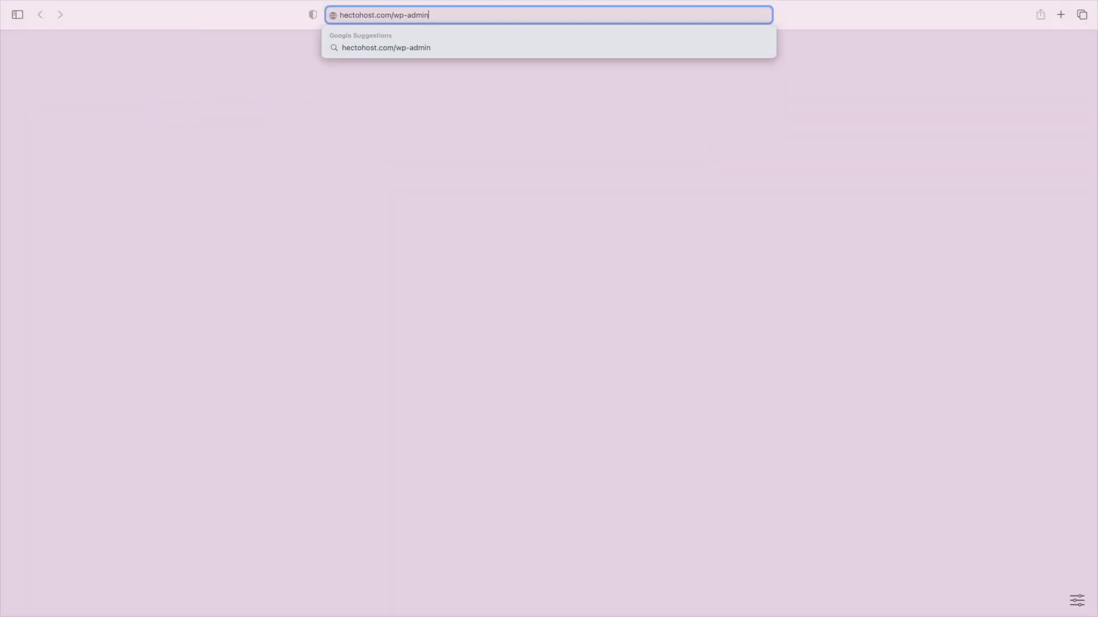
# Load hectohost.com/wp-admin and confirm that wrong credentials return Unauthorized.
pyautogui.press('Return')
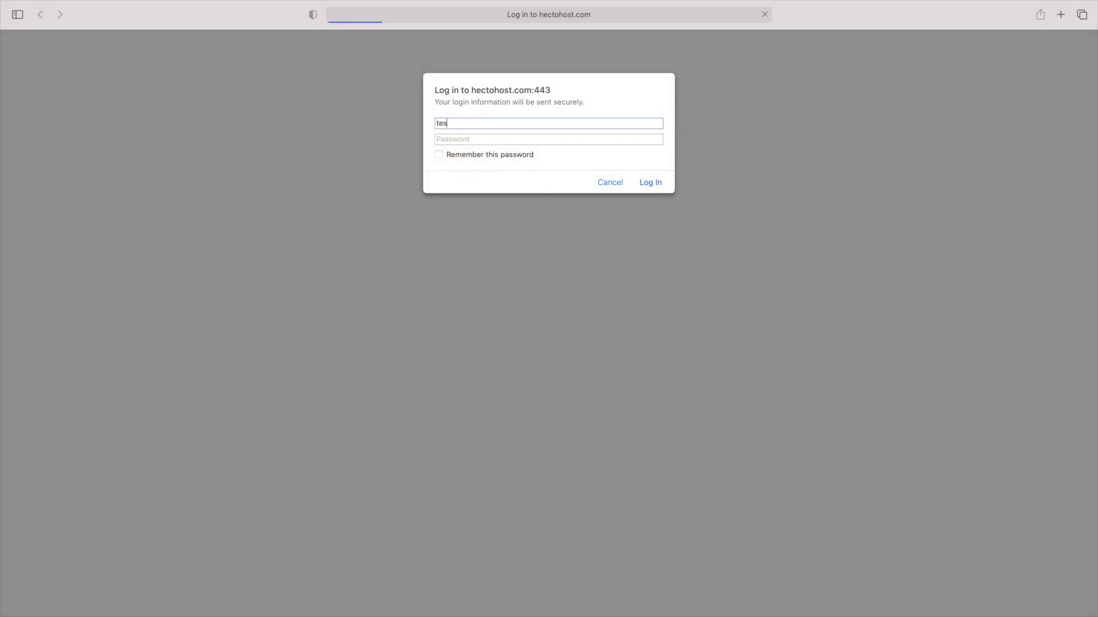
pyautogui.press('Tab')
pyautogui.click(650, 182)
pyautogui.click(611, 182)
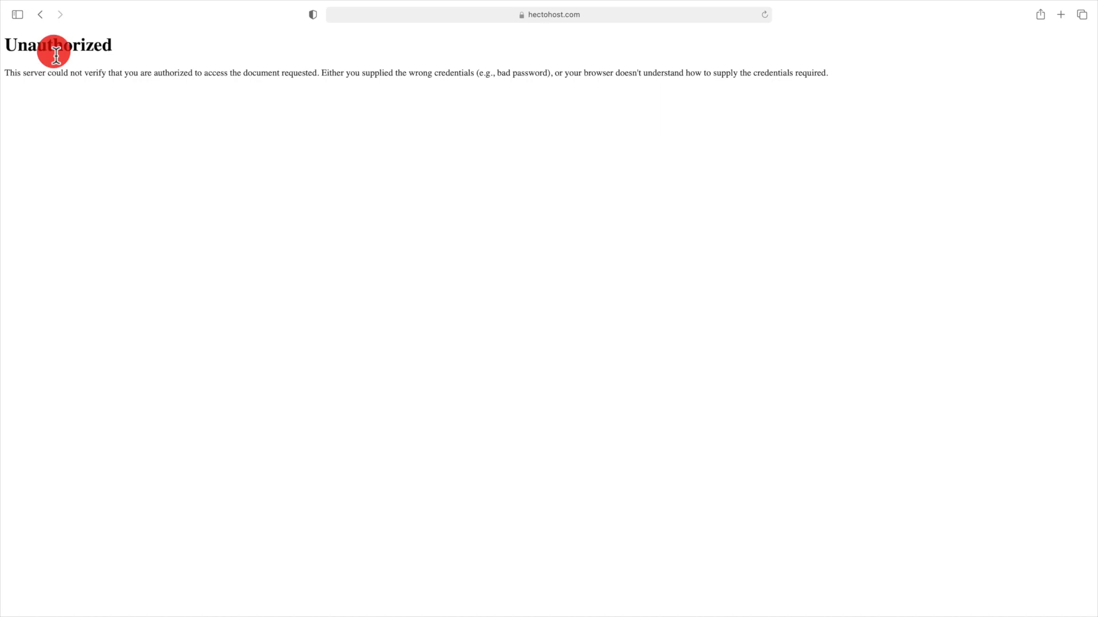
pyautogui.doubleClick(56, 55)
pyautogui.click(217, 101)
# Reload the page and pass the prompt with the saved credentials to reach the WordPress login.
pyautogui.rightClick(404, 112)
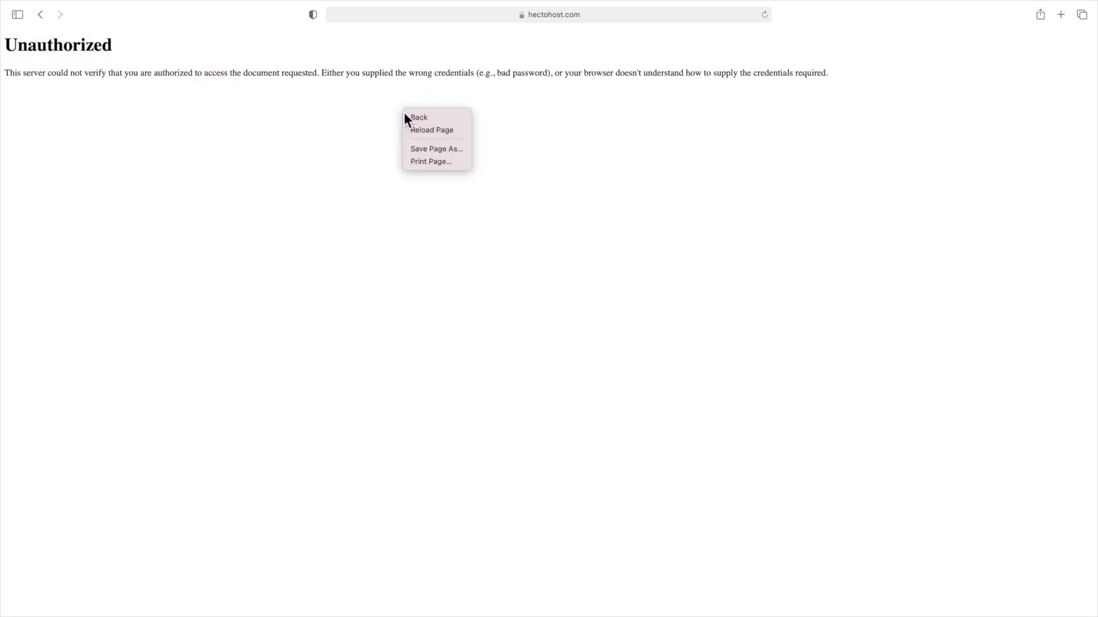
pyautogui.click(423, 125)
pyautogui.write('admin')
pyautogui.press('Tab')
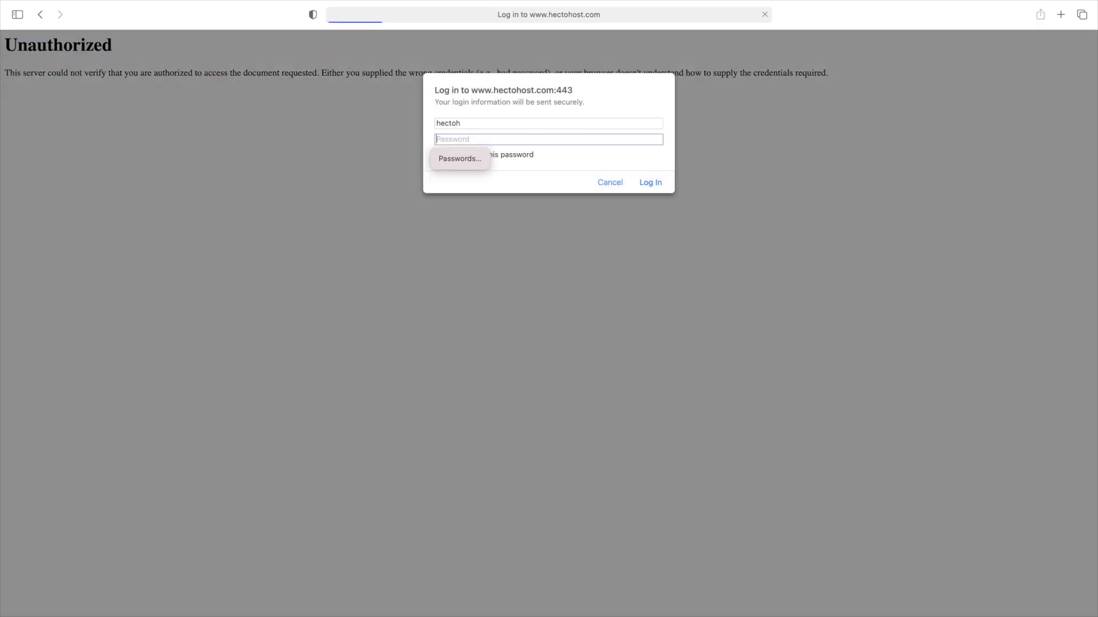
pyautogui.write('password')
pyautogui.press('Return')
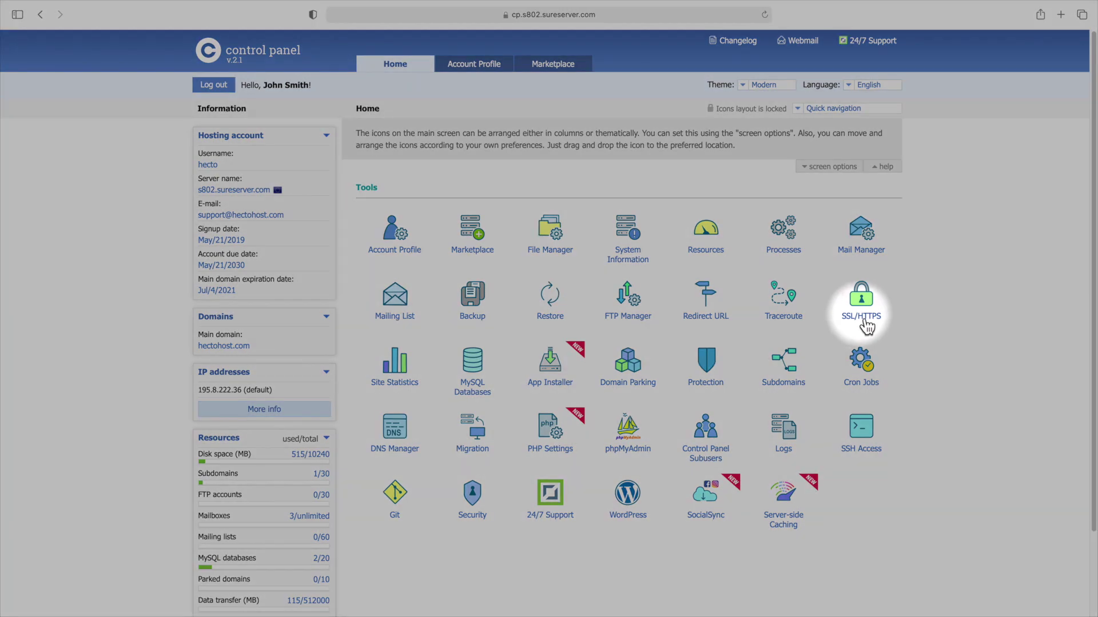
pyautogui.click(867, 325)
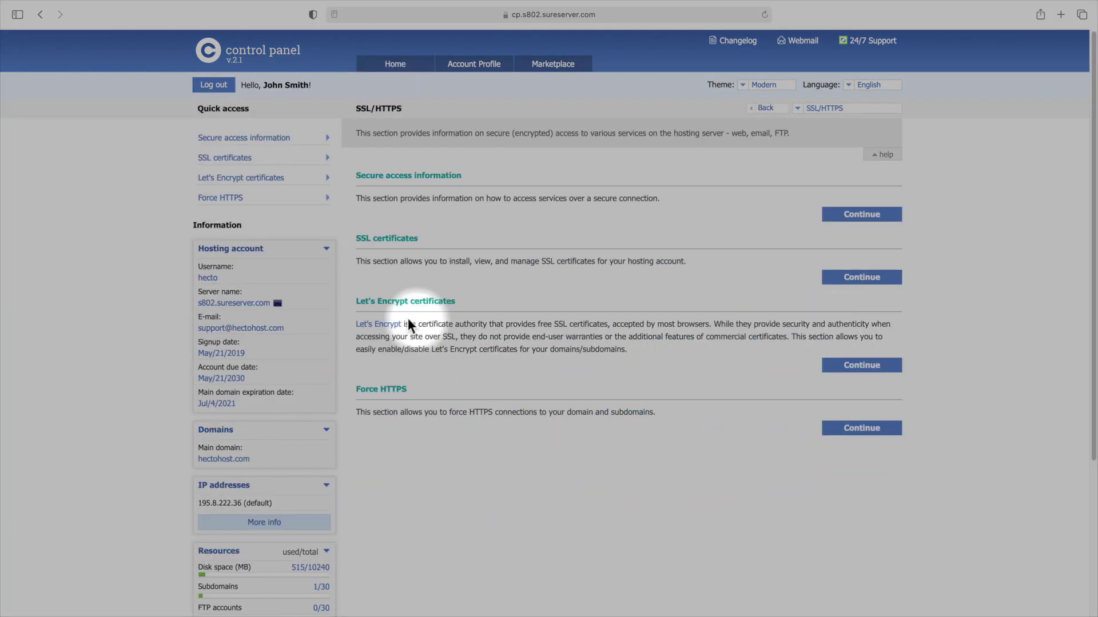
pyautogui.click(856, 376)
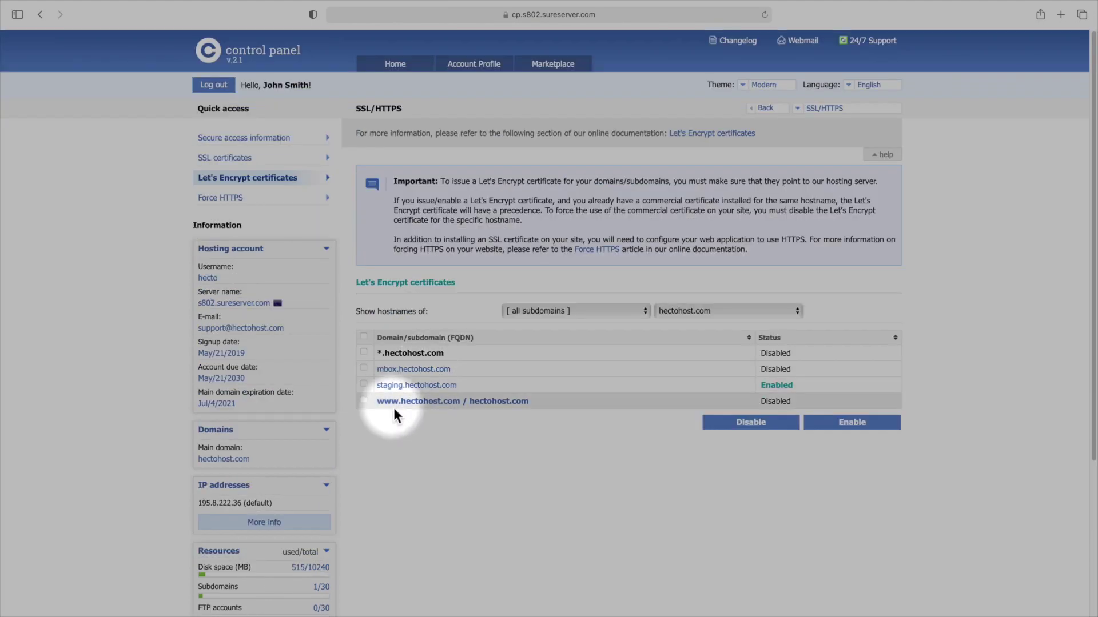
pyautogui.click(365, 402)
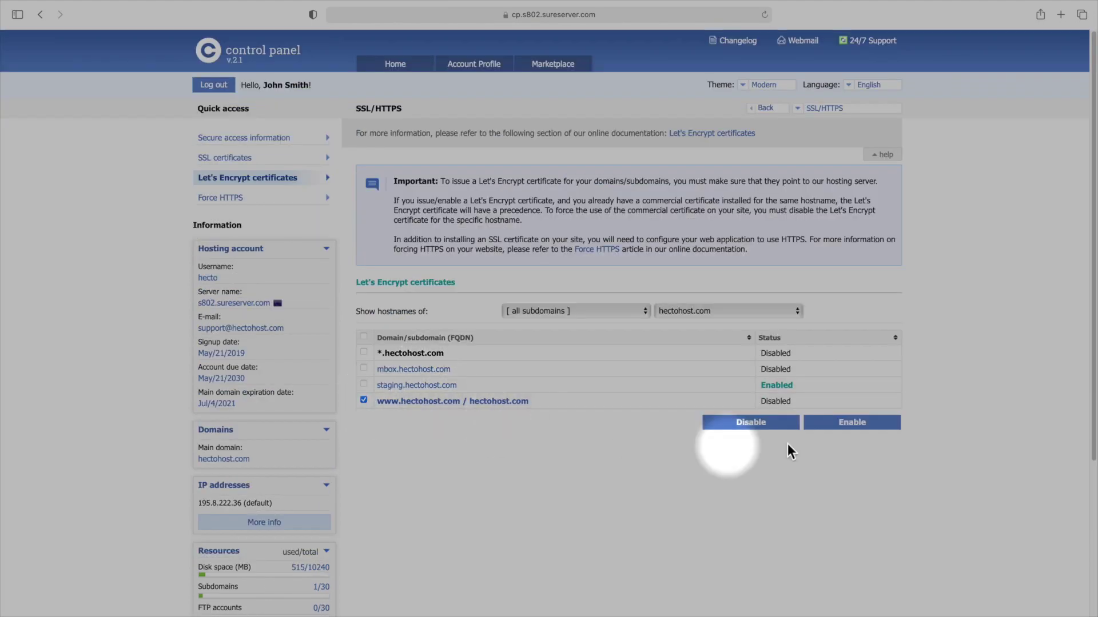
pyautogui.click(853, 423)
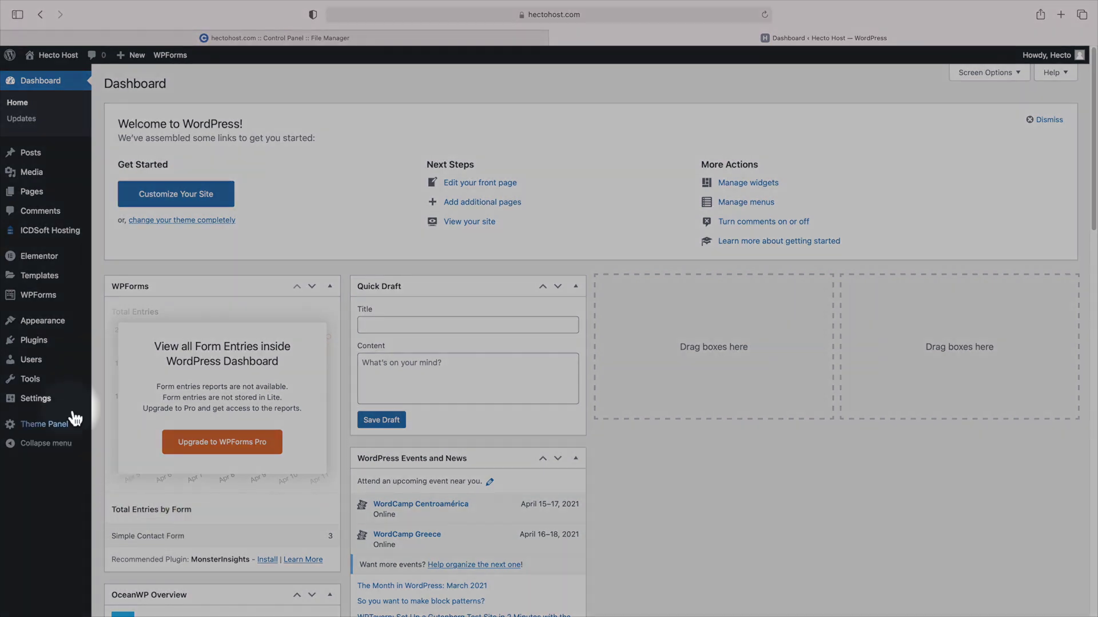
pyautogui.moveTo(30, 379)
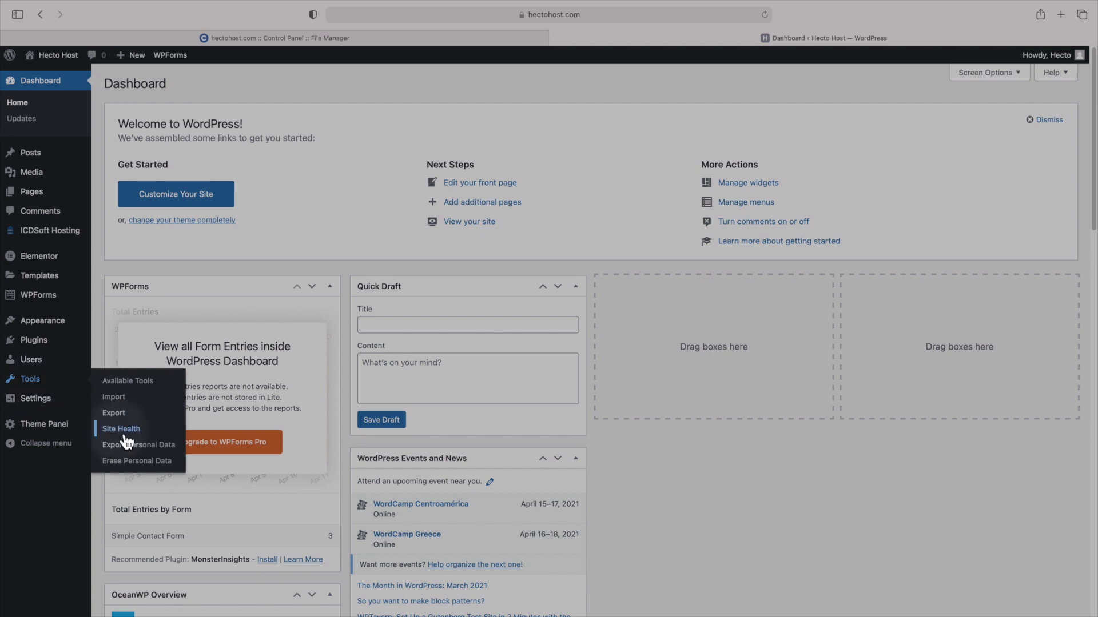
# Fix the Site Health HTTPS critical issue, then log back in with the saved admin login.
pyautogui.click(121, 429)
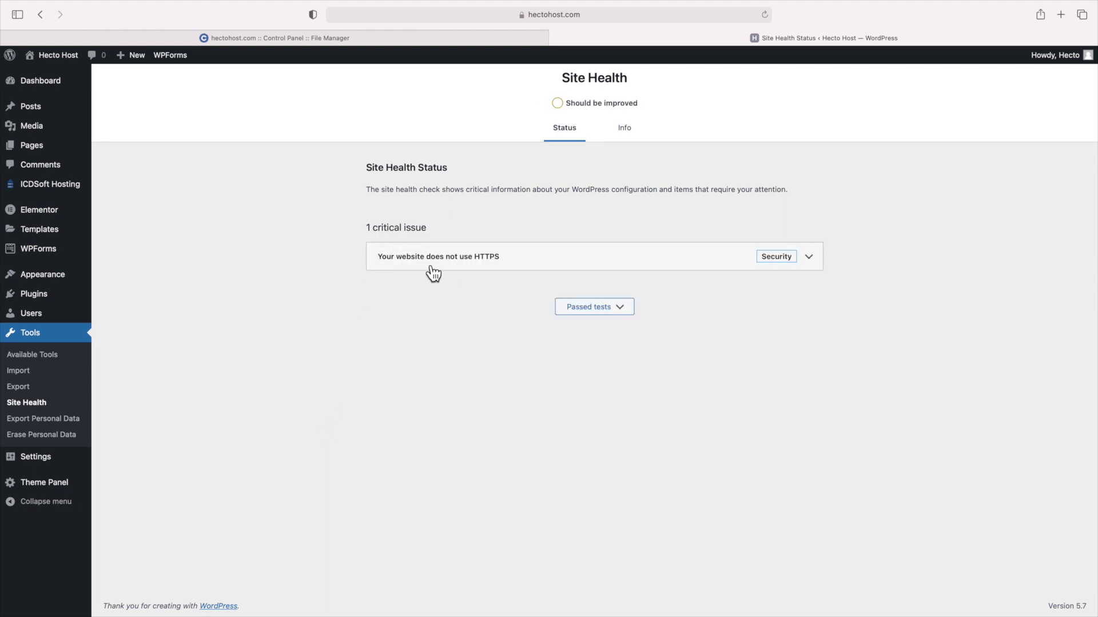
pyautogui.click(621, 269)
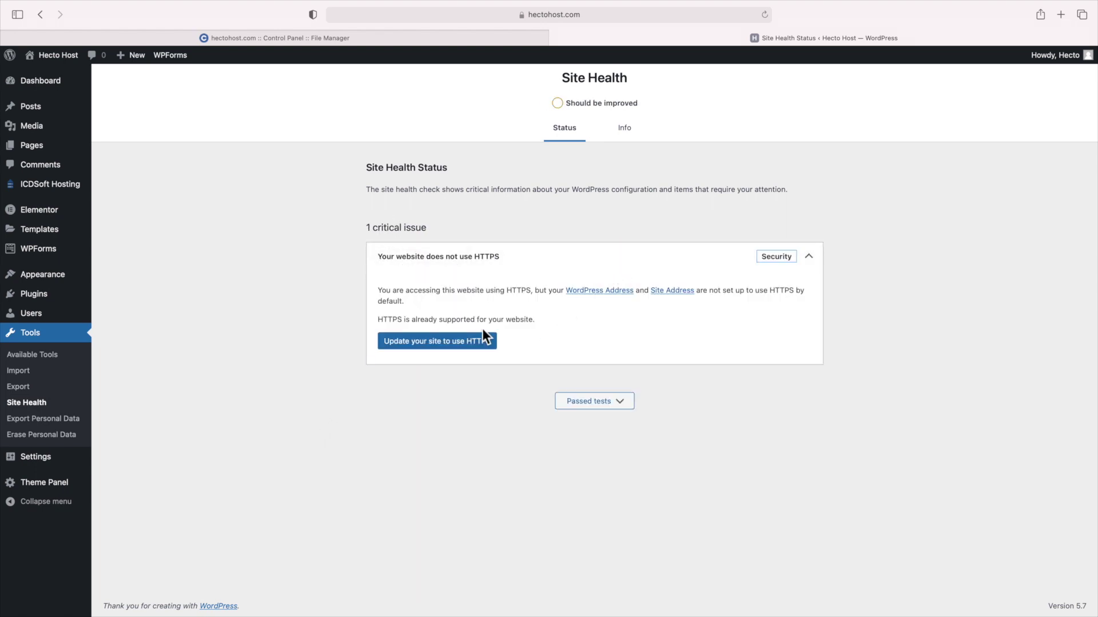
pyautogui.click(444, 344)
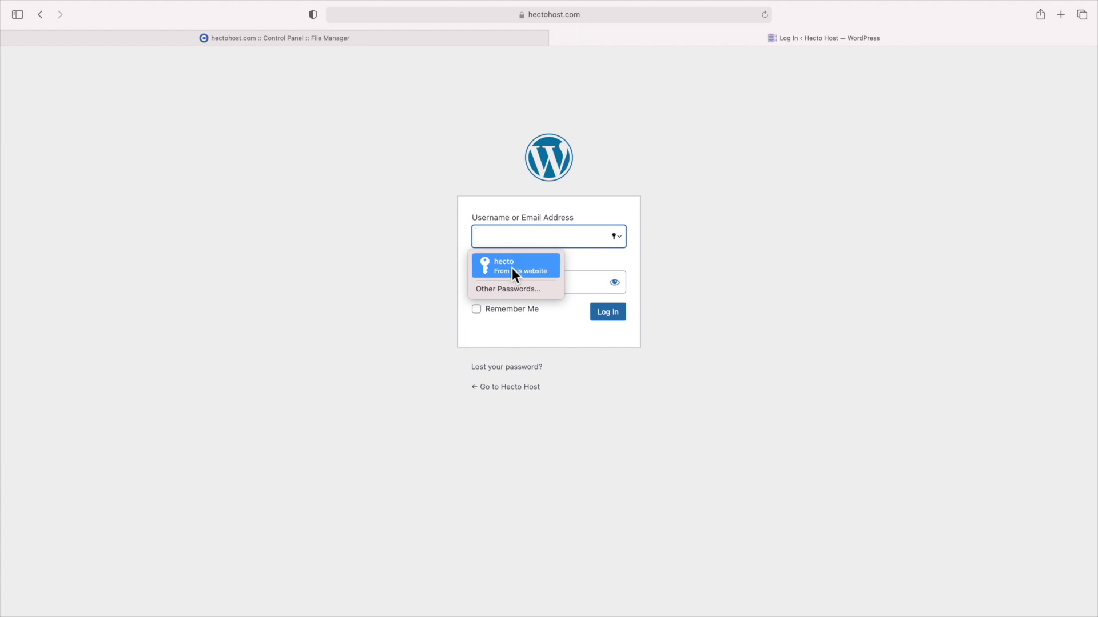
pyautogui.click(512, 268)
pyautogui.click(606, 313)
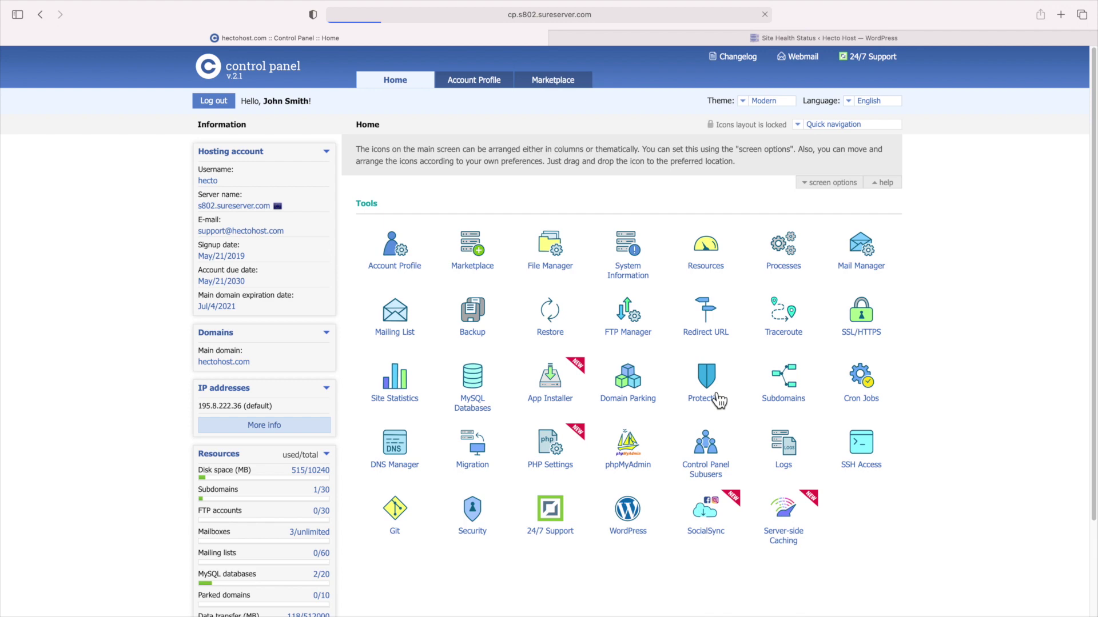
pyautogui.click(712, 395)
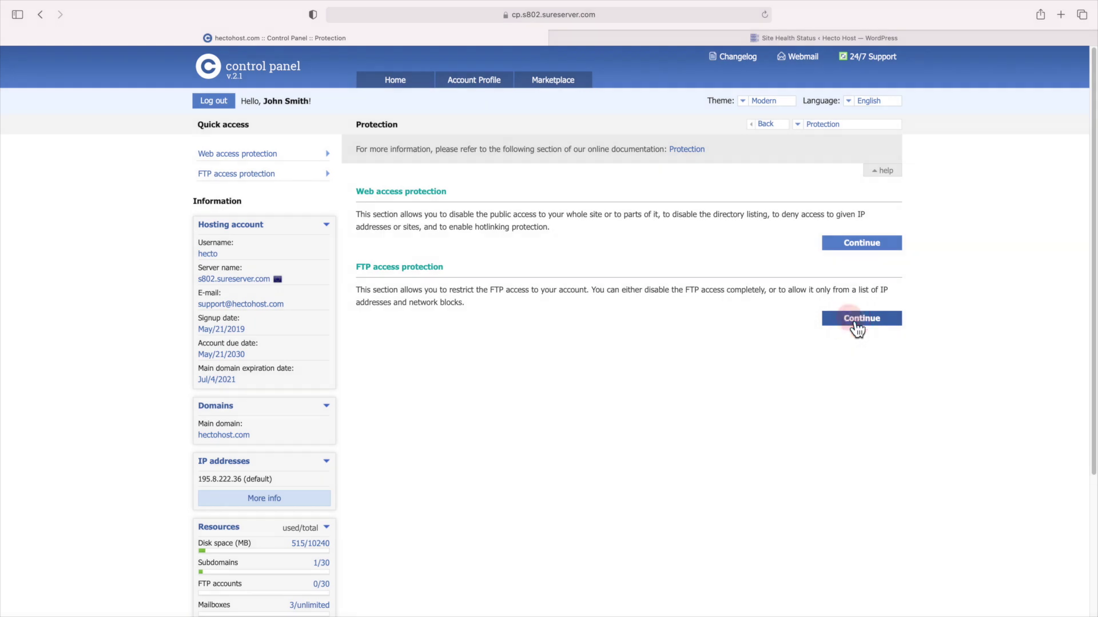
pyautogui.click(855, 327)
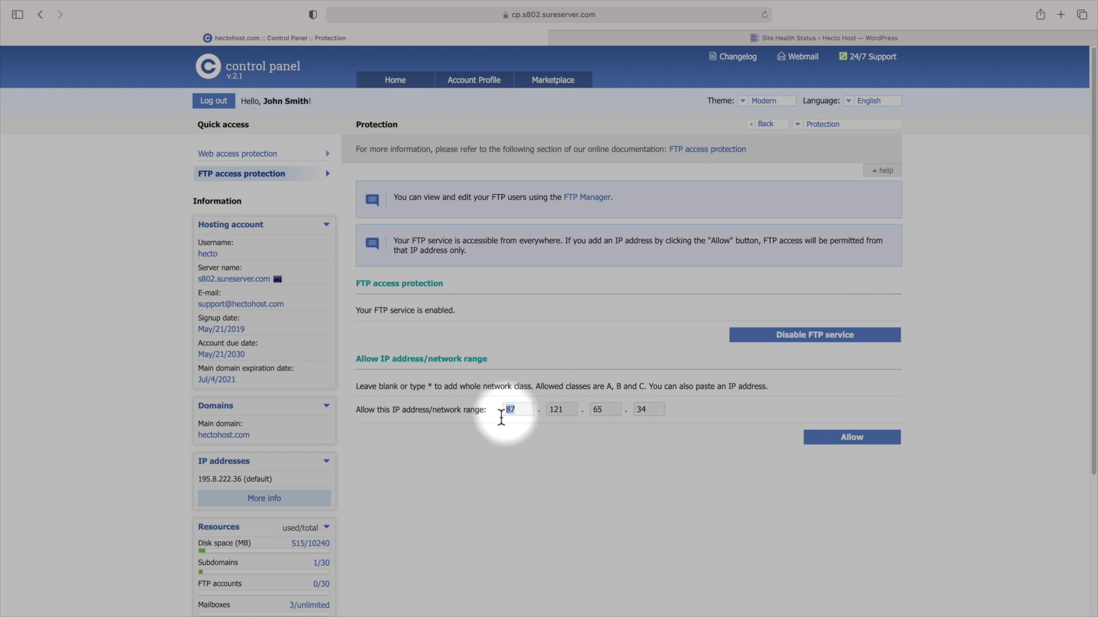
pyautogui.click(831, 439)
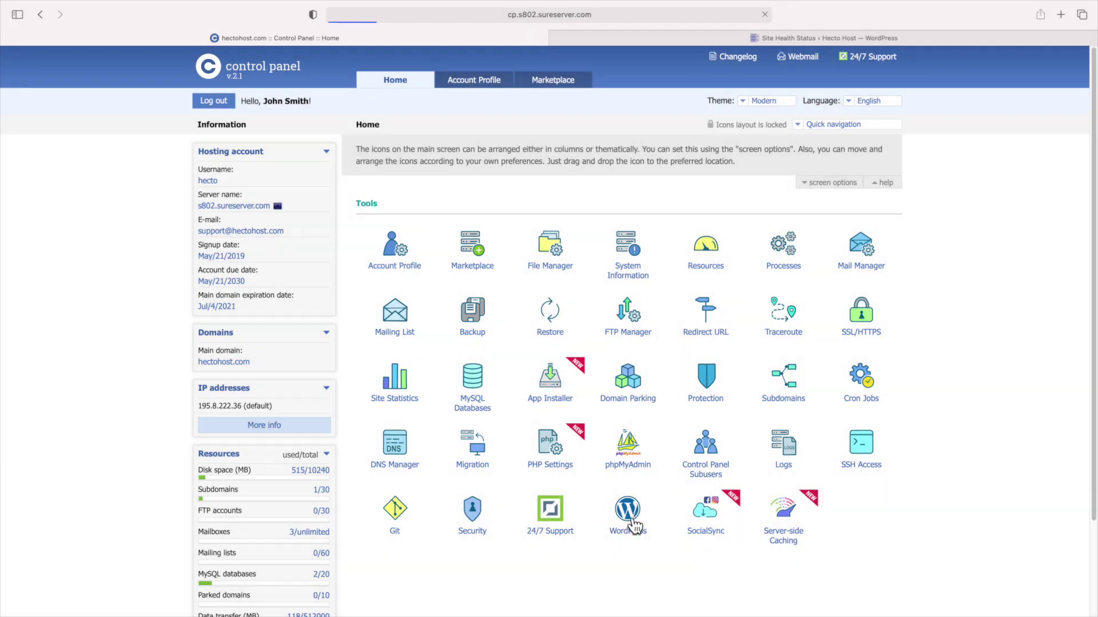
# Open the managed www WordPress installation and start changing administrator hecto's password.
pyautogui.click(628, 519)
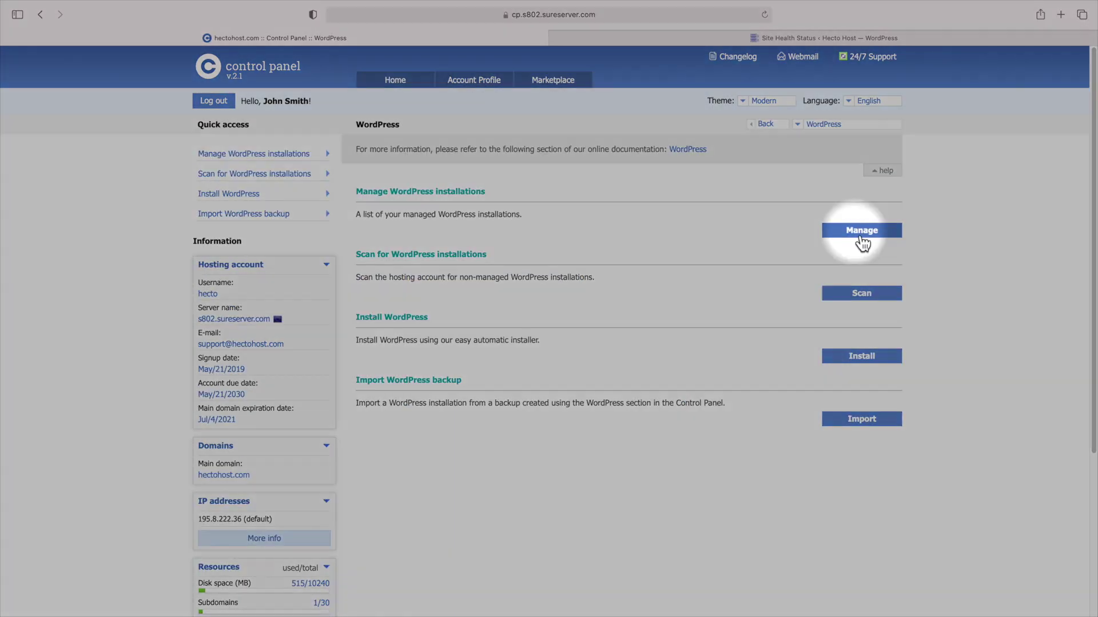
pyautogui.click(861, 232)
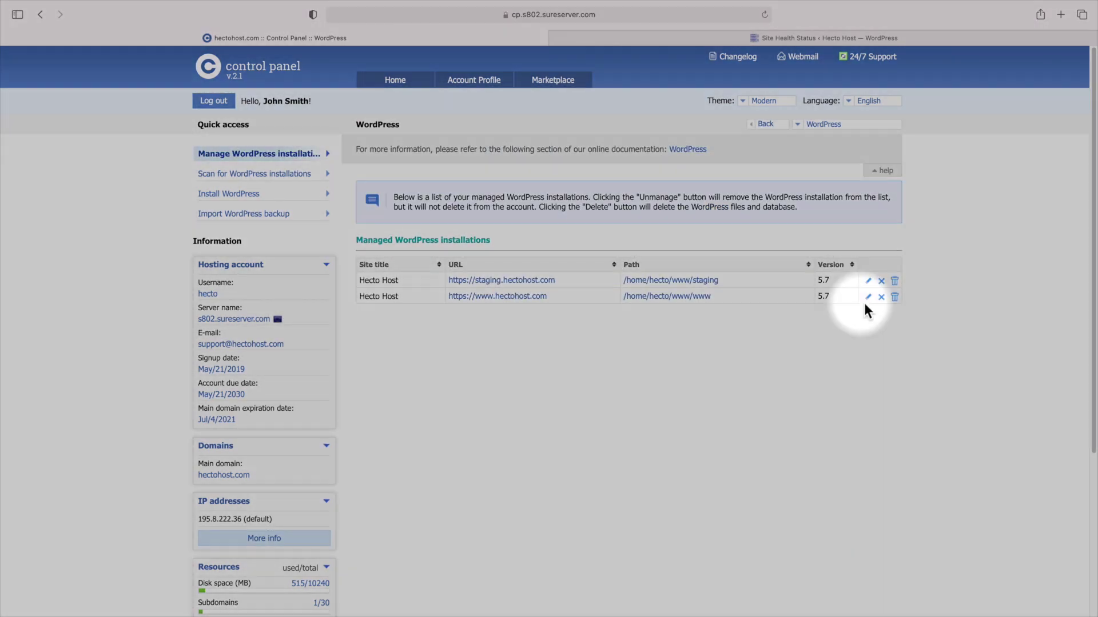
pyautogui.click(866, 298)
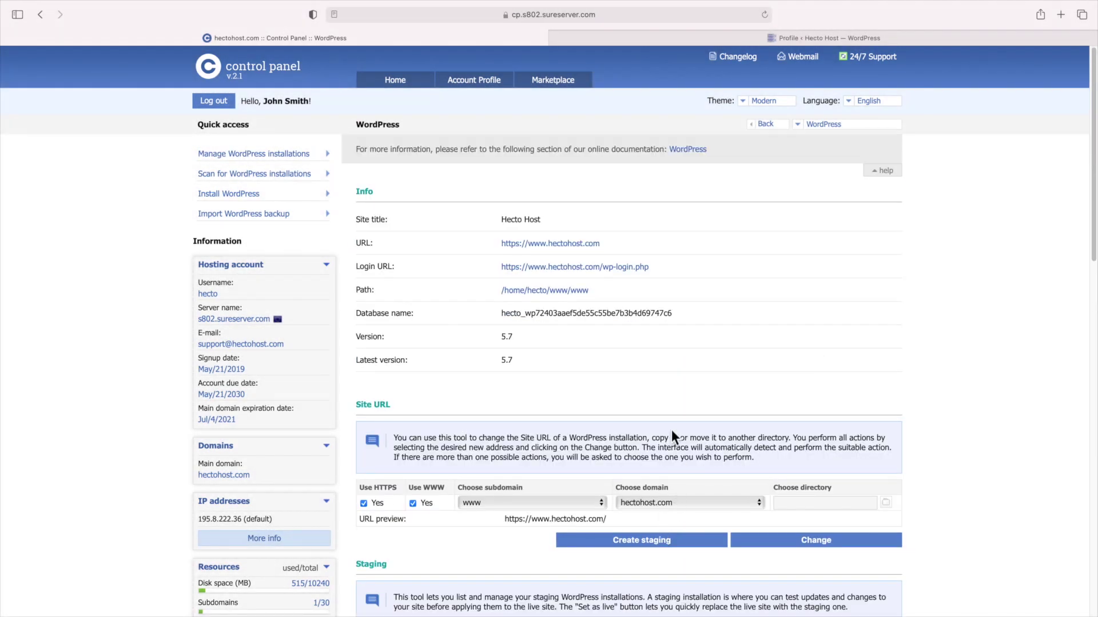
pyautogui.scroll(-2, 672, 430)
pyautogui.scroll(-3, 671, 430)
pyautogui.scroll(-1, 607, 425)
pyautogui.click(431, 349)
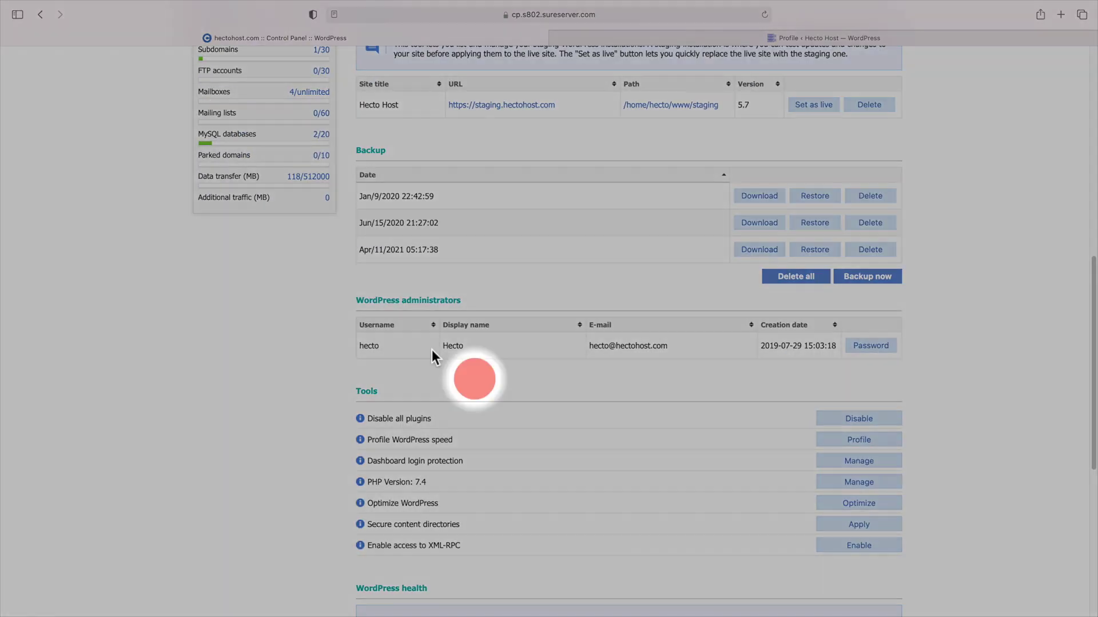
pyautogui.click(881, 354)
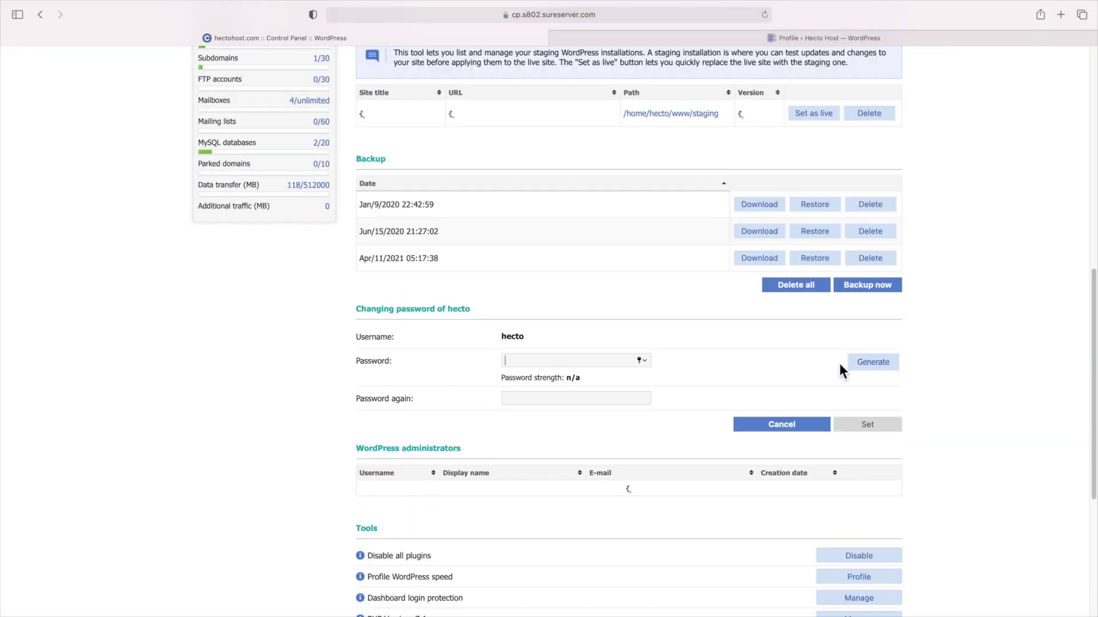
# Generate and copy a pronounceable password, then set it as hecto's new password.
pyautogui.click(876, 369)
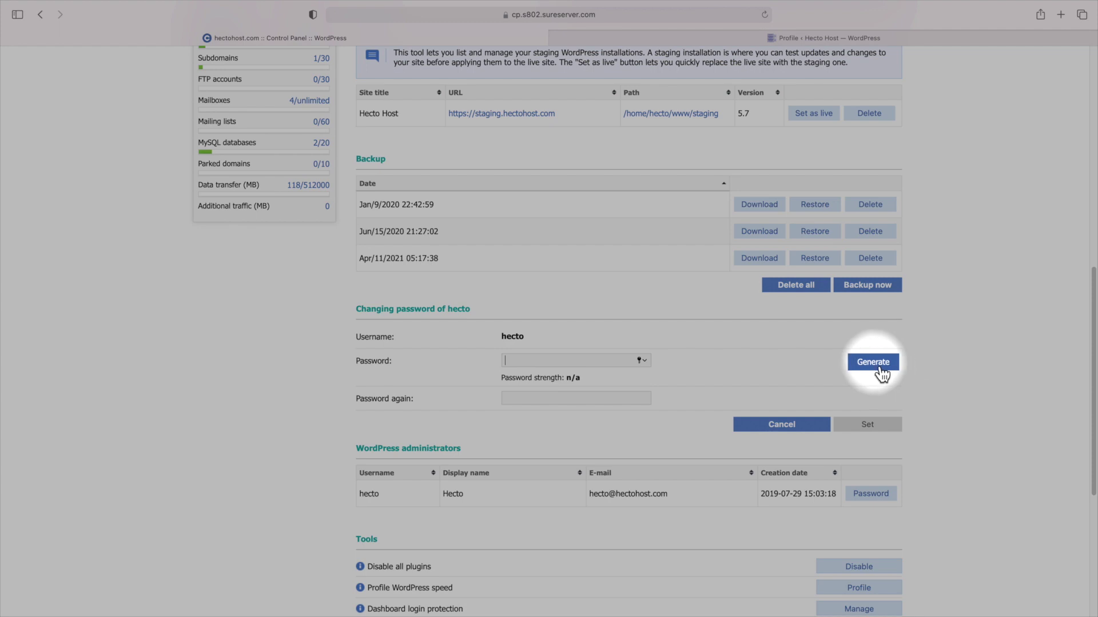
pyautogui.click(485, 409)
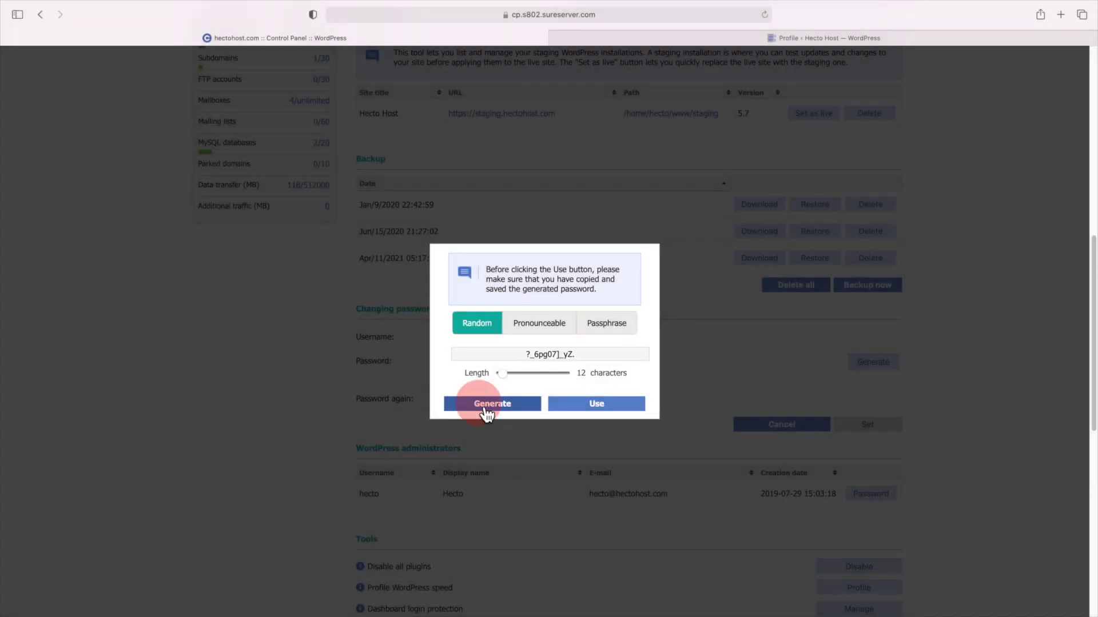
pyautogui.click(517, 328)
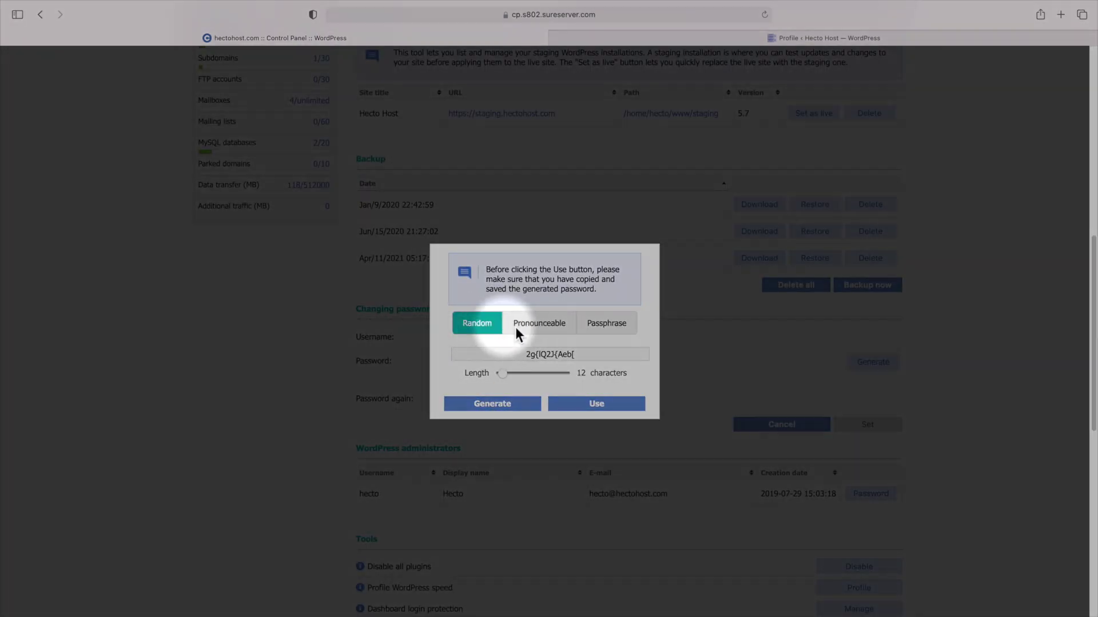
pyautogui.click(611, 338)
pyautogui.click(558, 335)
pyautogui.rightClick(546, 354)
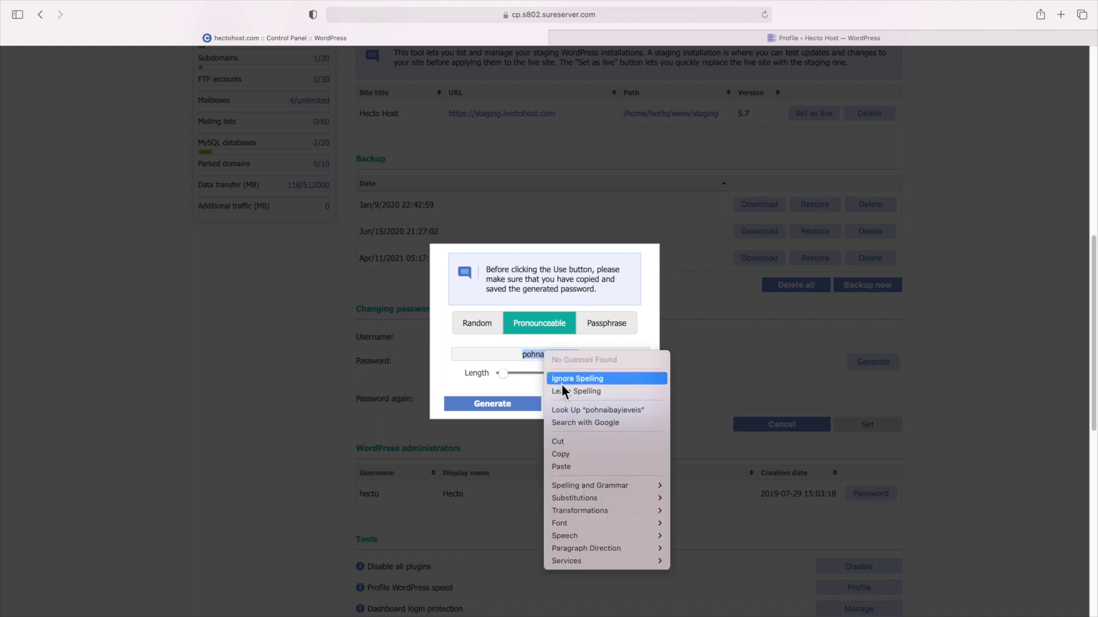
pyautogui.click(576, 454)
pyautogui.click(597, 407)
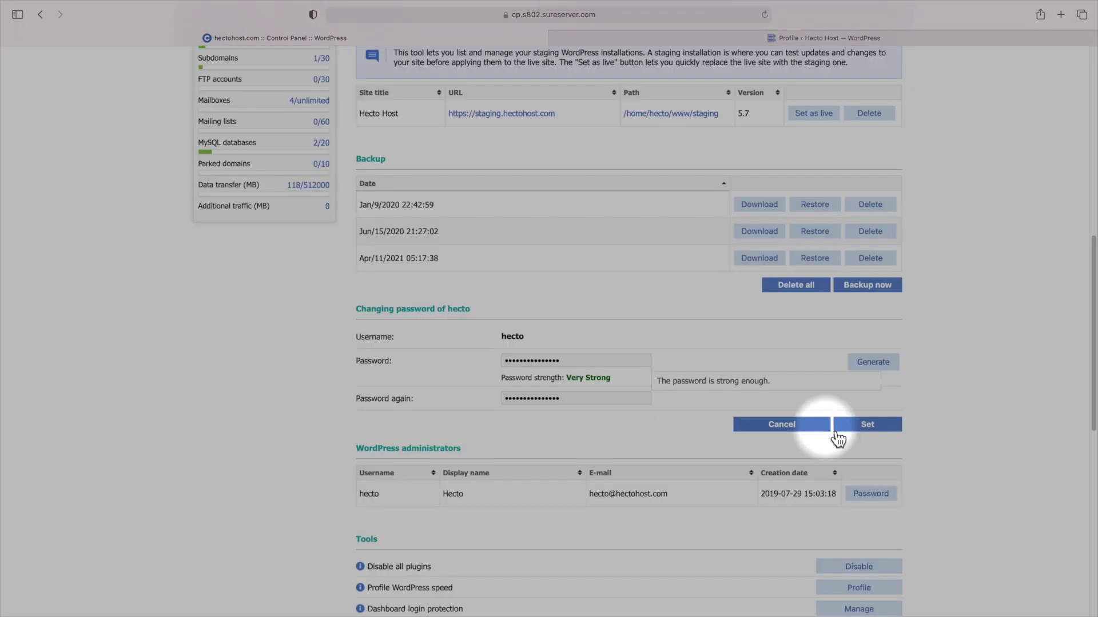
pyautogui.click(854, 428)
pyautogui.press('Return')
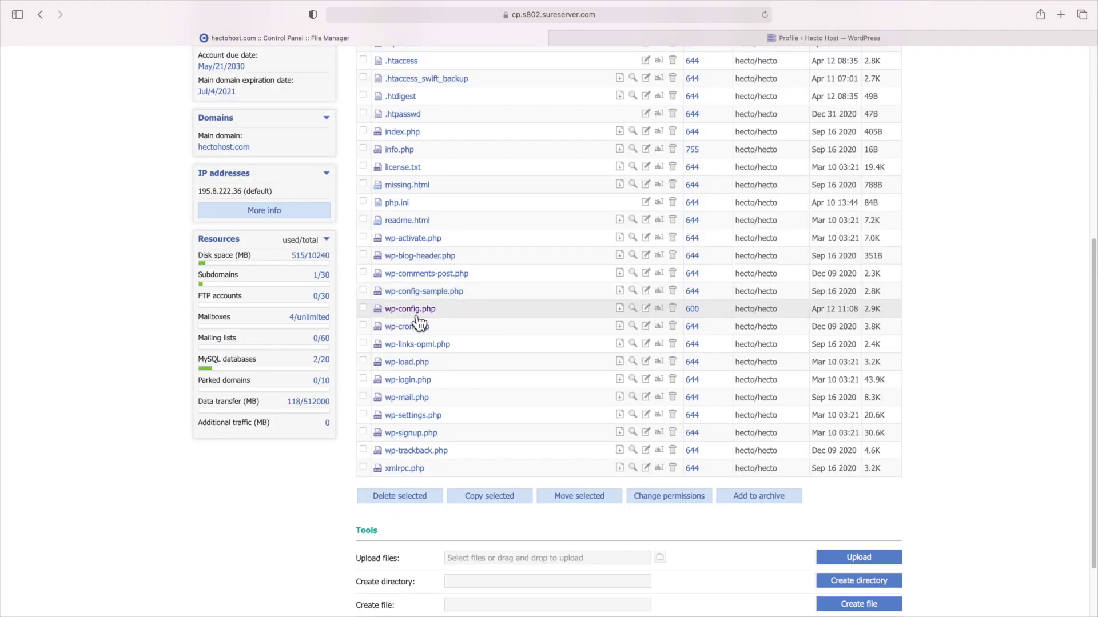
# Review the database name, user and password in wp-config.php, then go back to the control panel home.
pyautogui.click(410, 310)
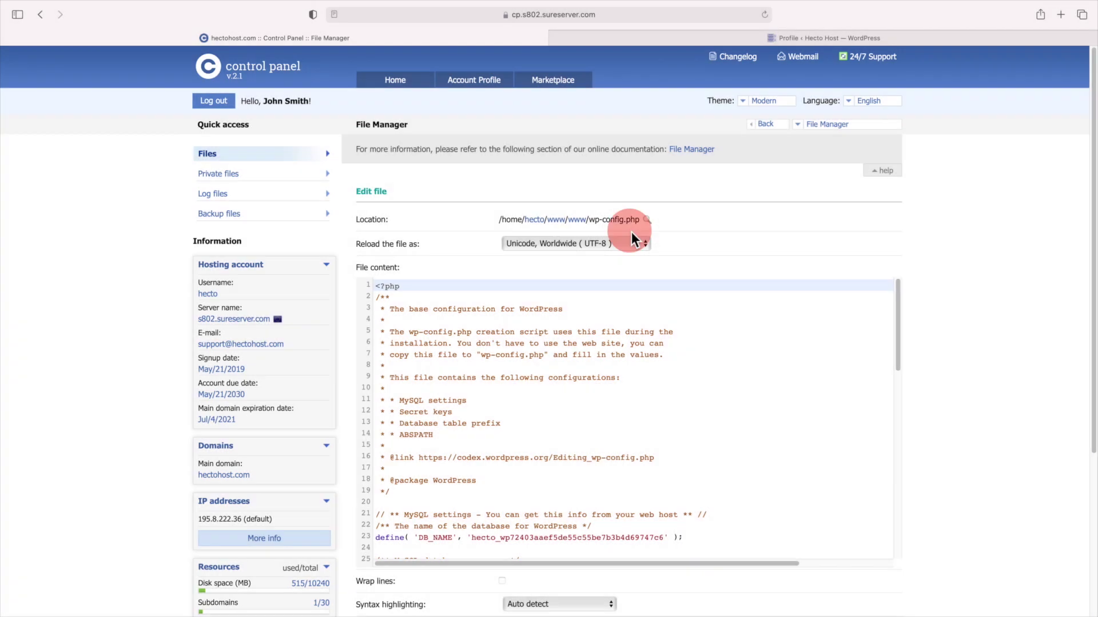
pyautogui.scroll(-2, 561, 373)
pyautogui.scroll(-3, 386, 401)
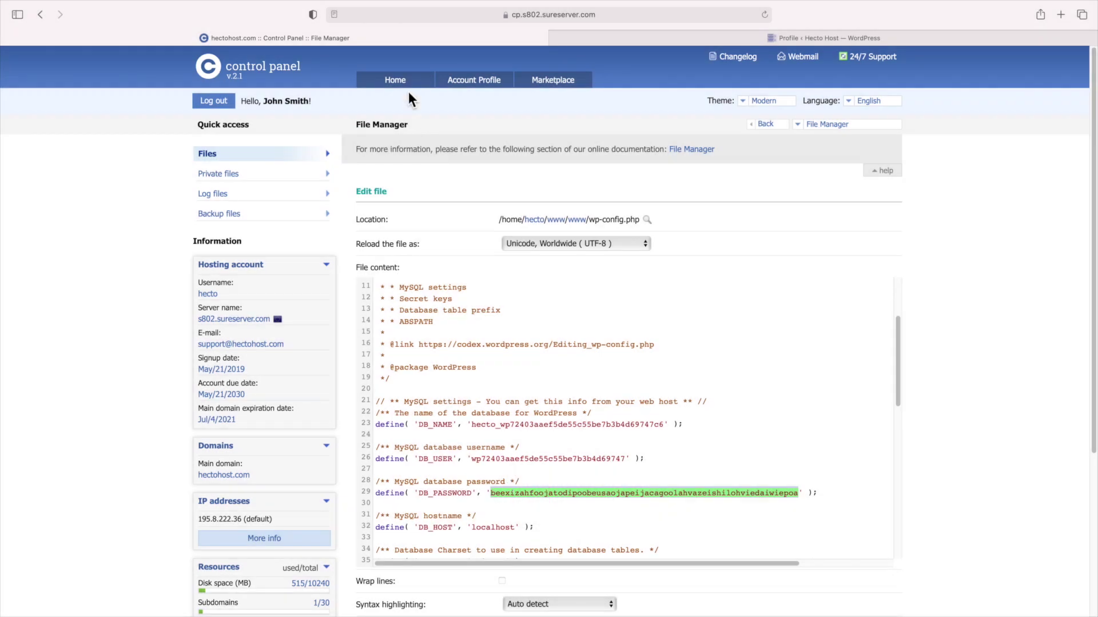
pyautogui.click(406, 85)
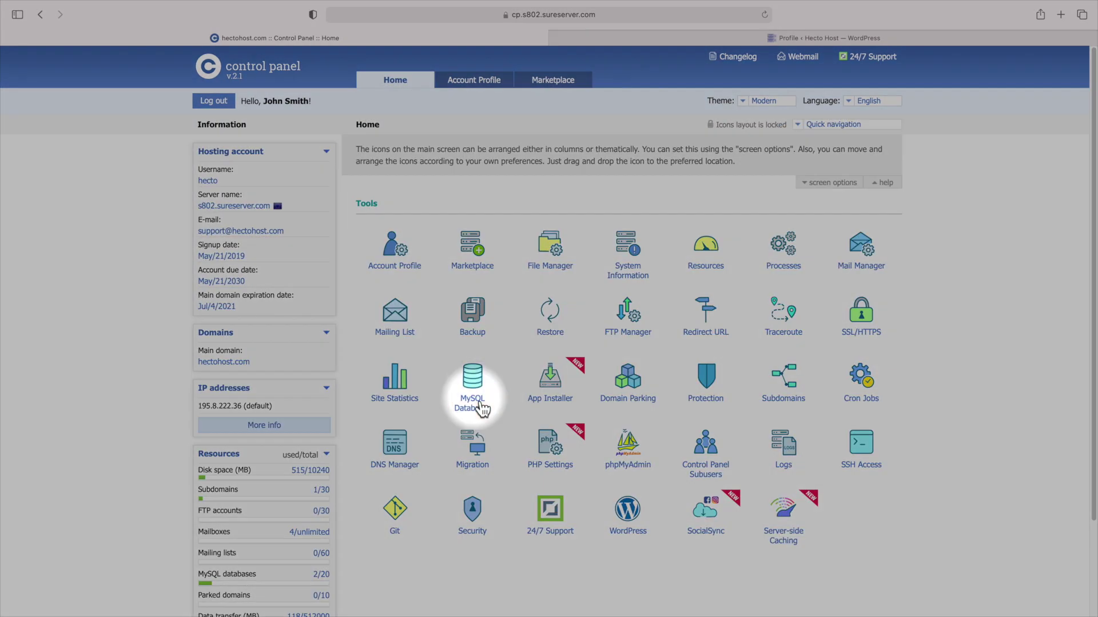
# Create a new MySQL user with a generated six-word passphrase, keeping a copy of the passphrase.
pyautogui.click(474, 402)
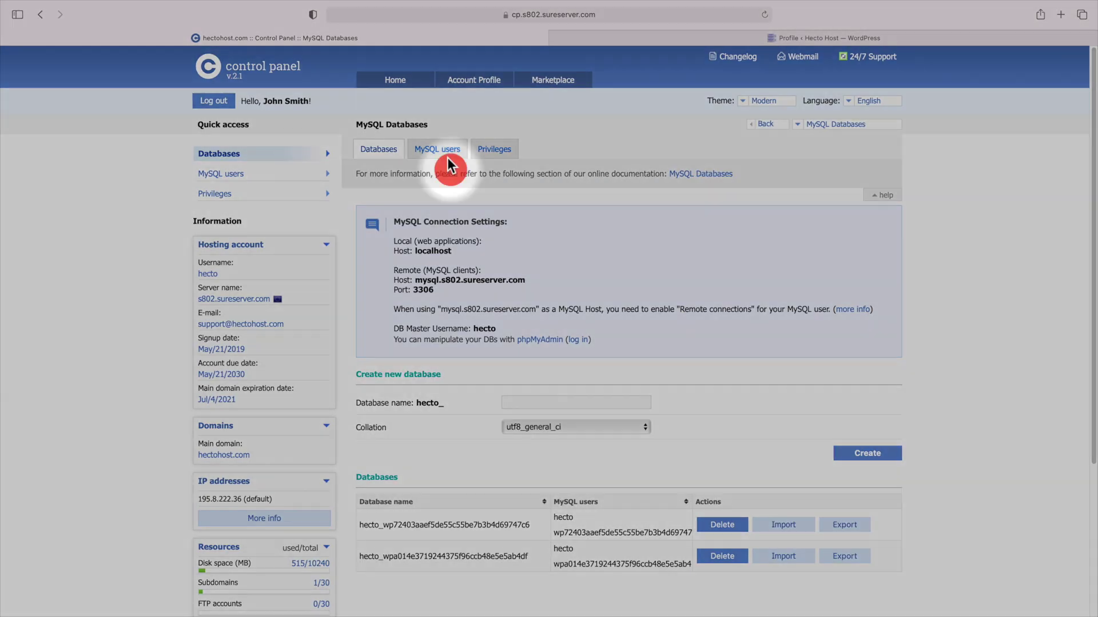
pyautogui.click(437, 154)
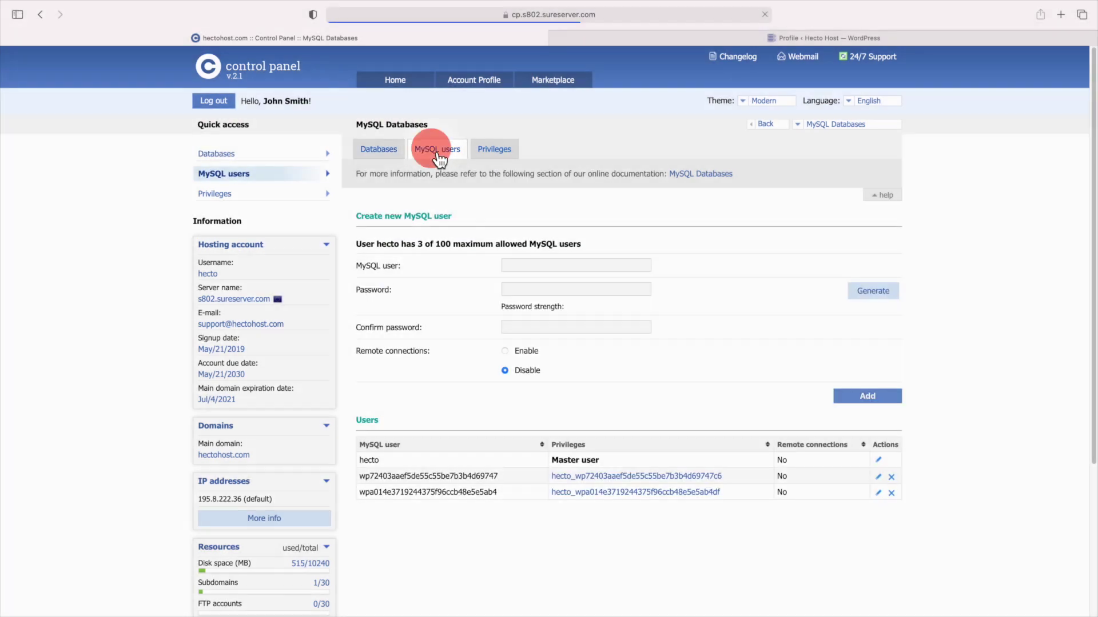
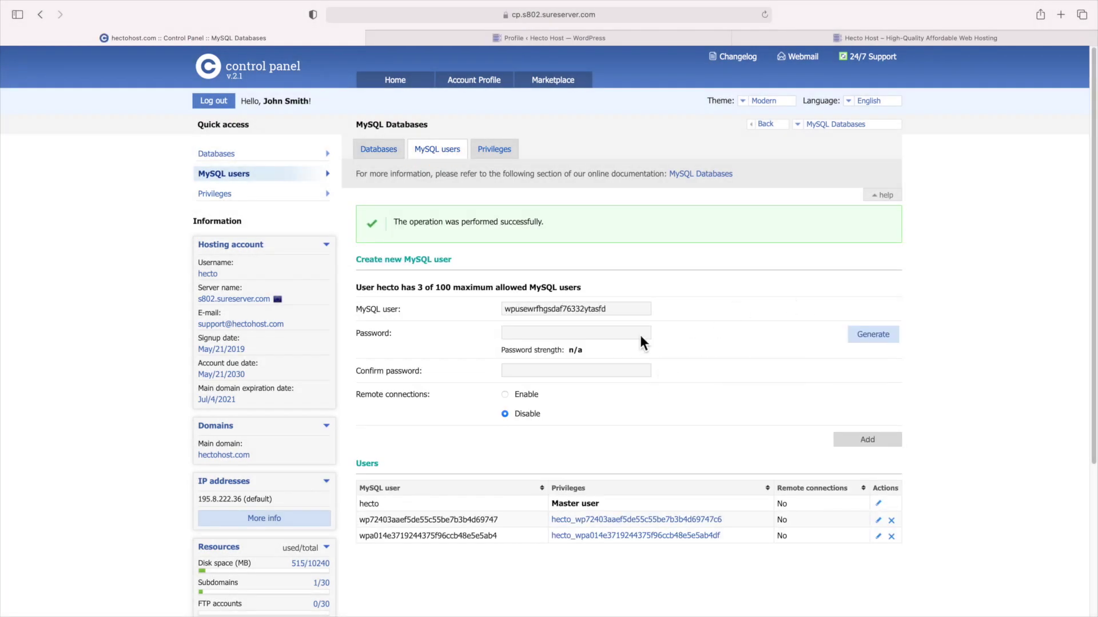
pyautogui.click(878, 340)
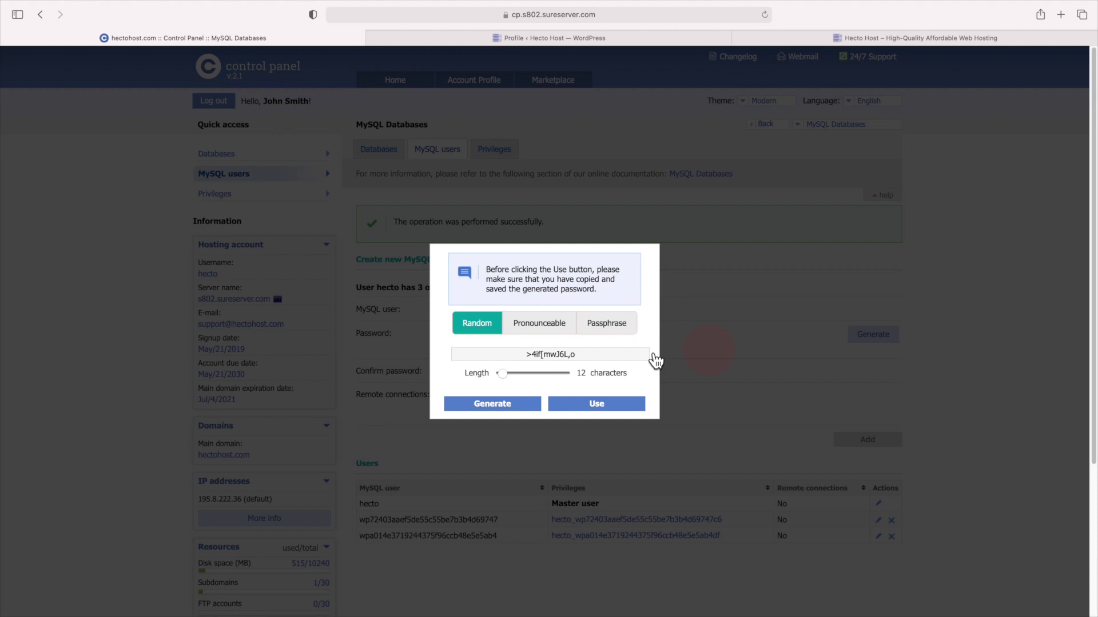
pyautogui.click(606, 322)
pyautogui.click(515, 410)
pyautogui.moveTo(534, 373); pyautogui.dragTo(544, 374)
pyautogui.tripleClick(520, 354)
pyautogui.rightClick(520, 354)
pyautogui.click(544, 400)
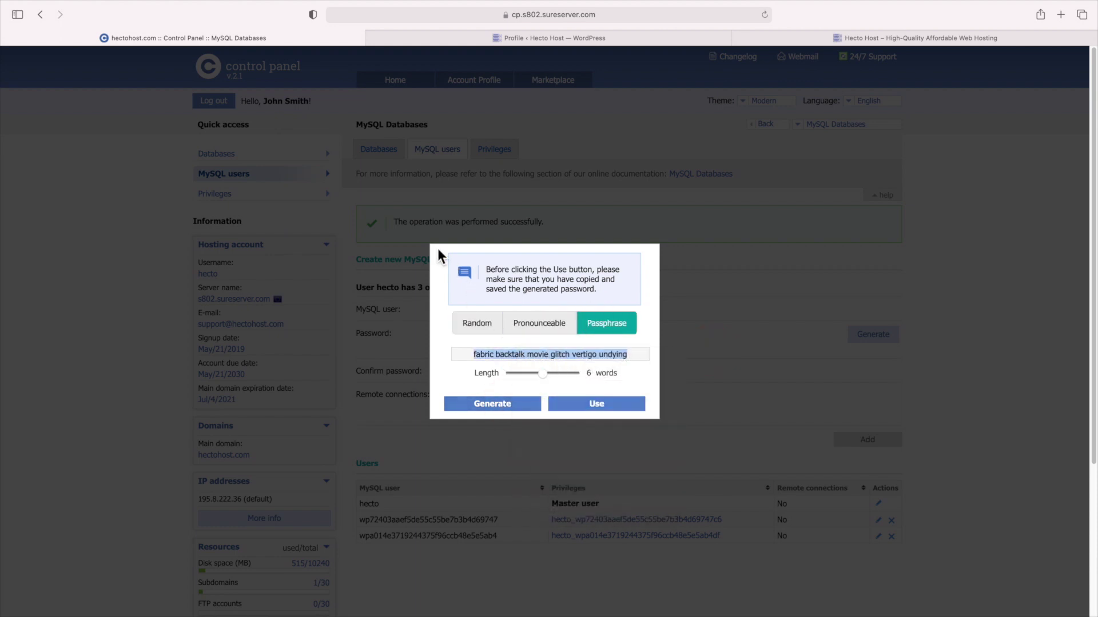
pyautogui.click(586, 408)
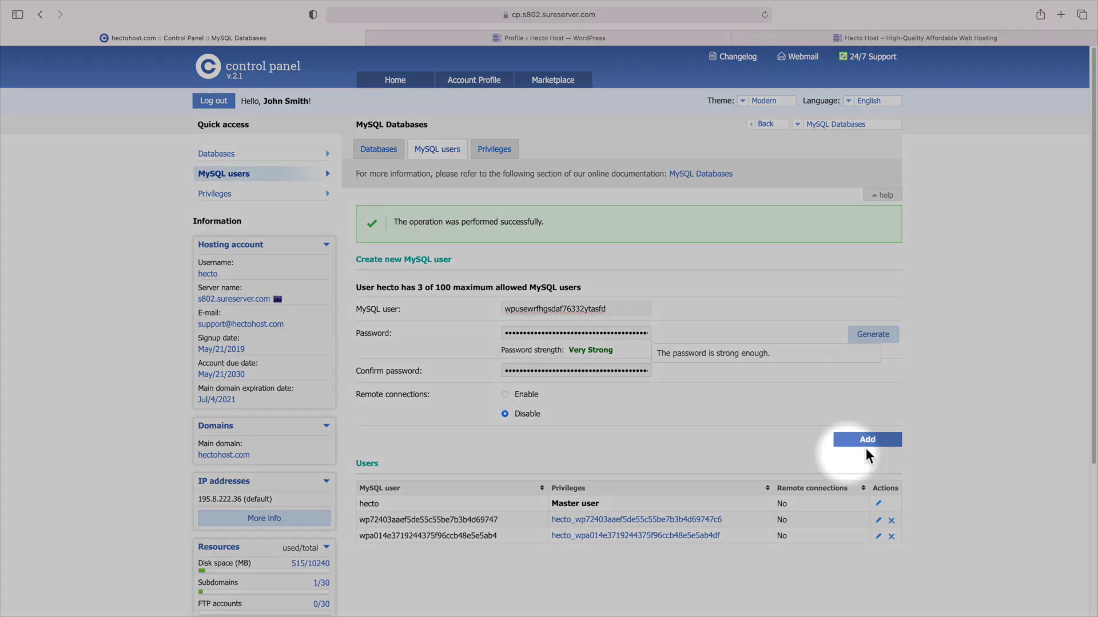
pyautogui.click(865, 441)
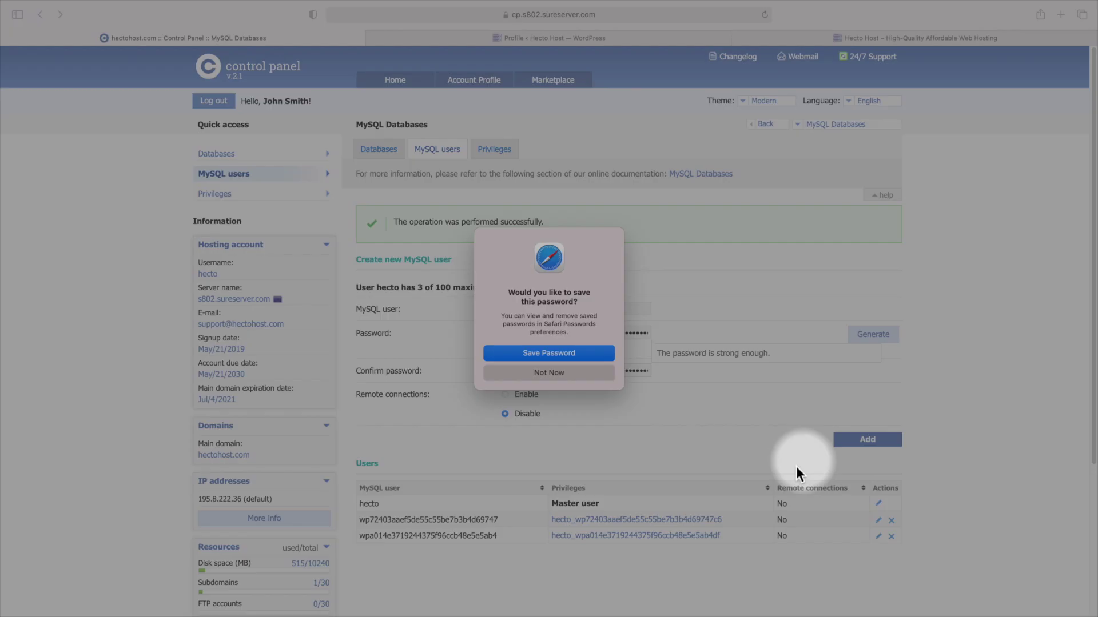
pyautogui.click(586, 377)
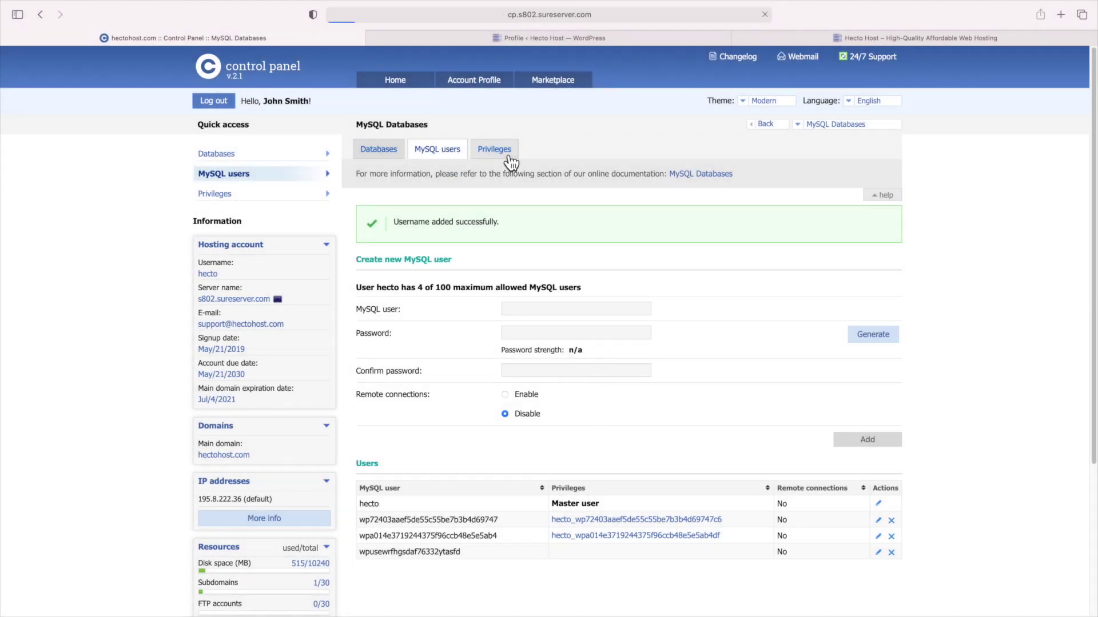
# Grant the new MySQL user all privileges on the WordPress database.
pyautogui.click(498, 151)
pyautogui.click(506, 264)
pyautogui.click(498, 304)
pyautogui.scroll(-3, 500, 295)
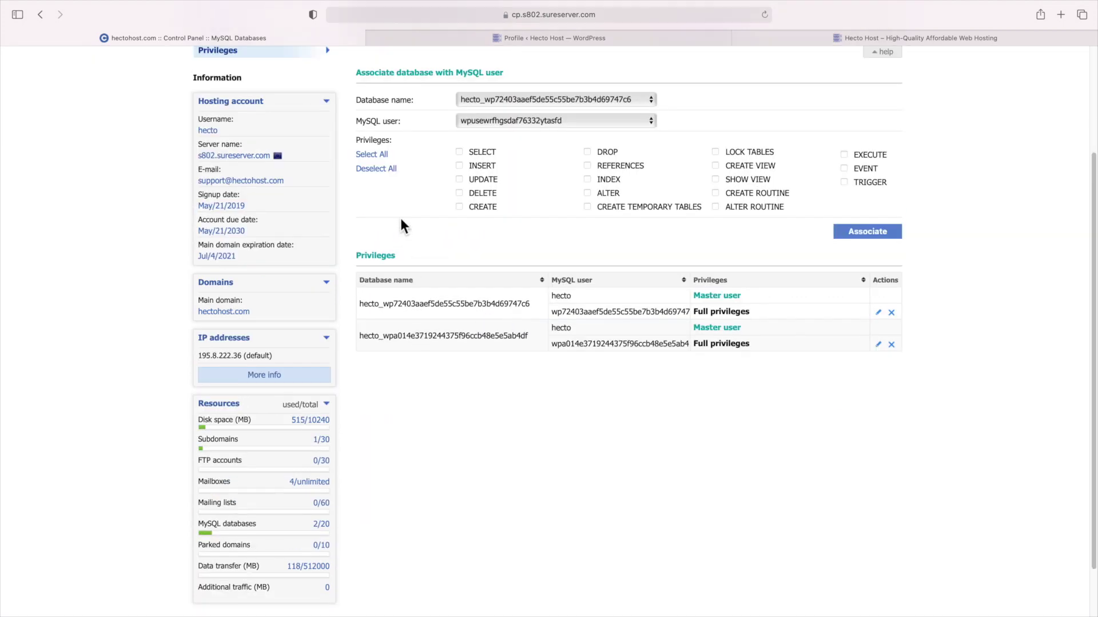
pyautogui.click(374, 155)
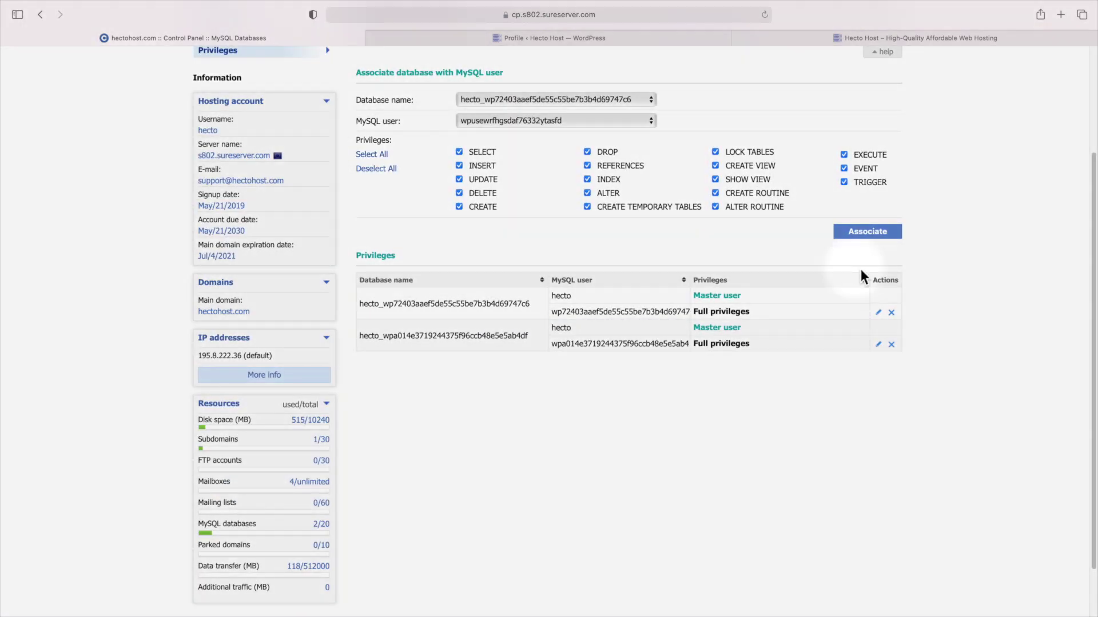
pyautogui.click(867, 233)
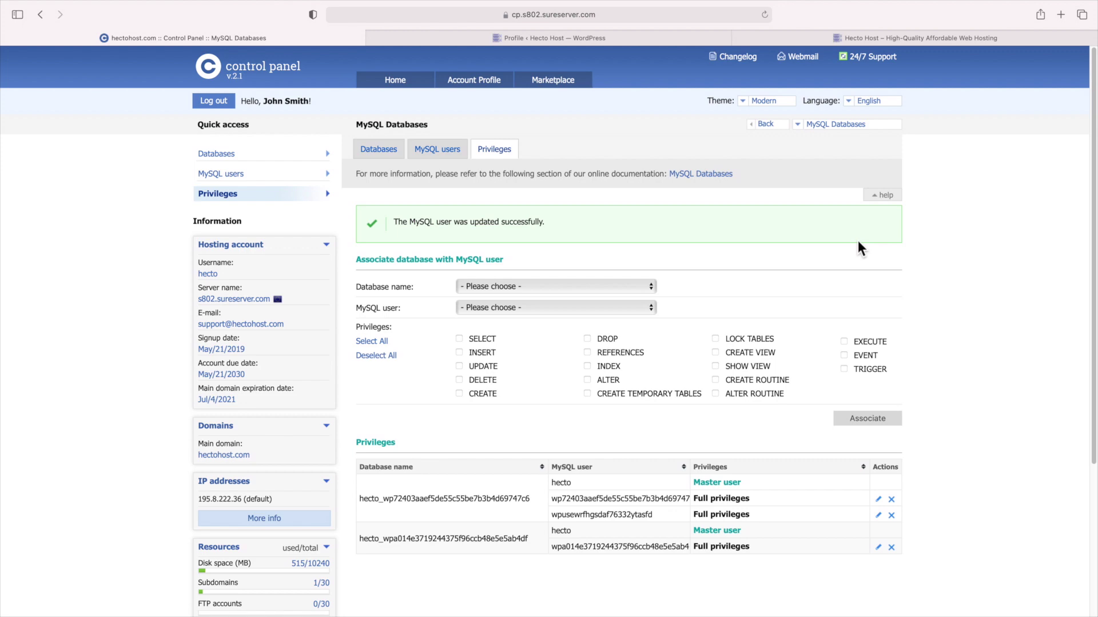
# Open wp-config.php from the www/www folder in File Manager for editing.
pyautogui.click(394, 84)
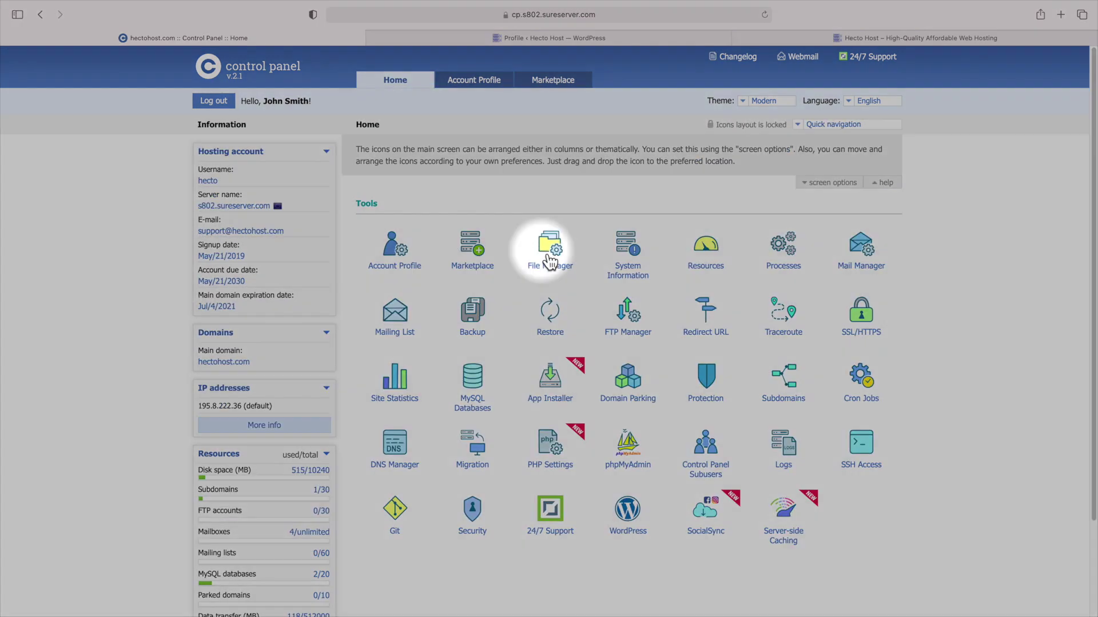
pyautogui.click(549, 260)
pyautogui.click(855, 249)
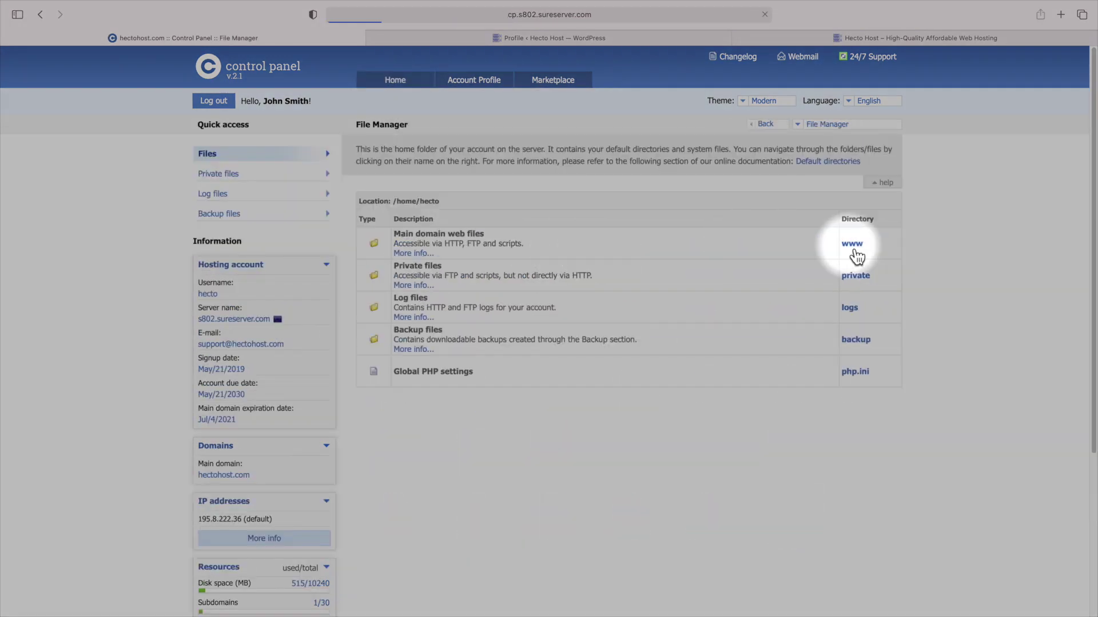
pyautogui.click(390, 318)
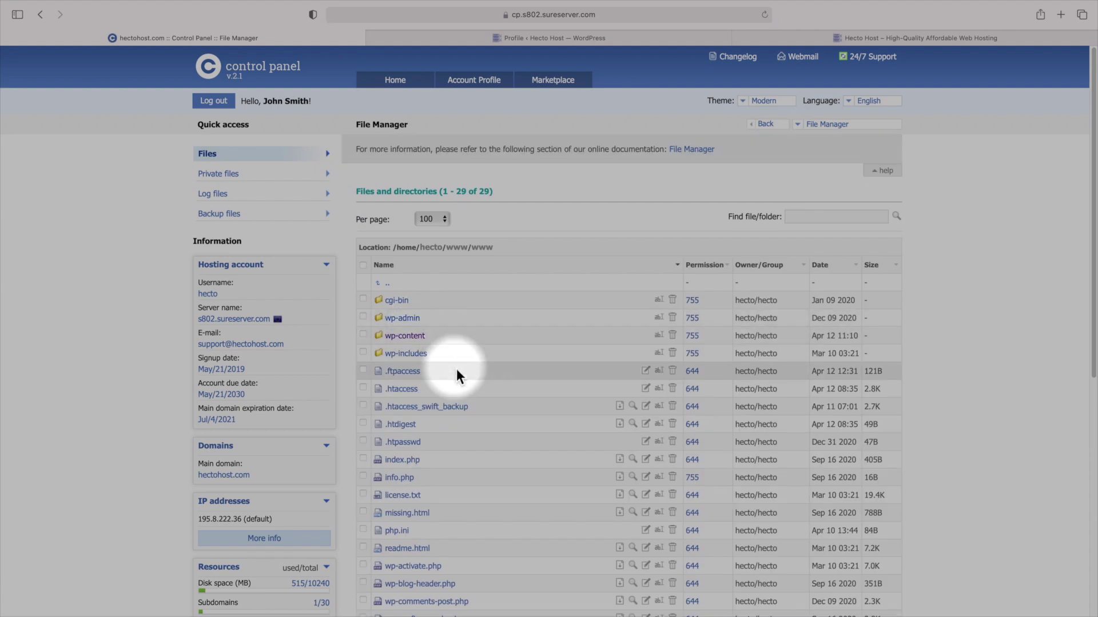
pyautogui.scroll(-3, 464, 403)
pyautogui.click(417, 424)
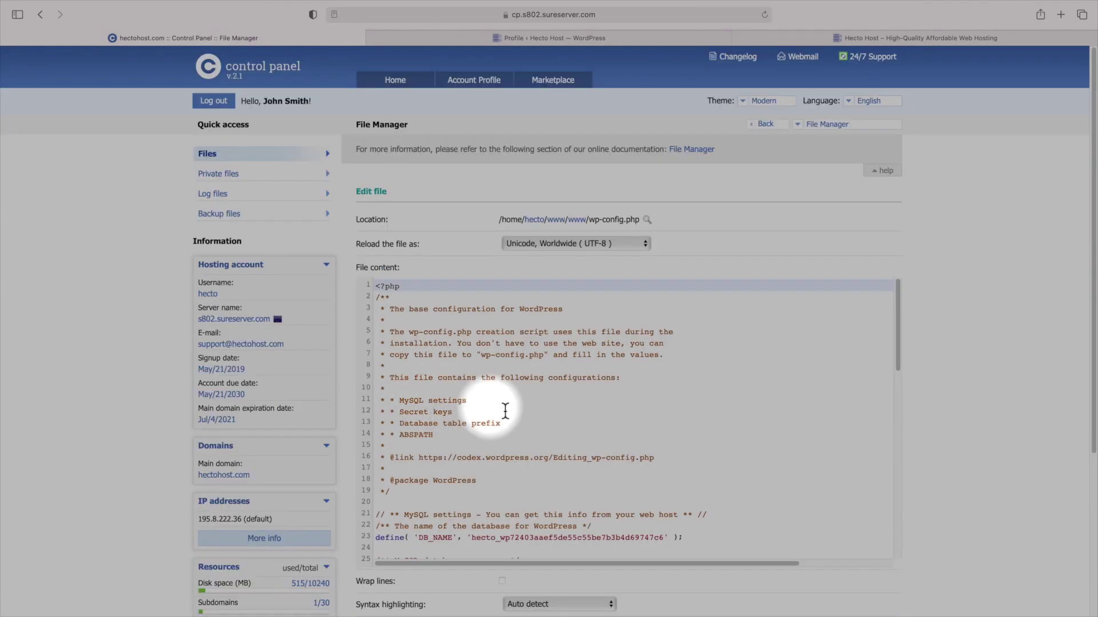
pyautogui.scroll(-3, 488, 467)
# Replace DB_PASSWORD with the new passphrase and DB_USER wpuser12 with the new user, then save.
pyautogui.press('BackSpace')
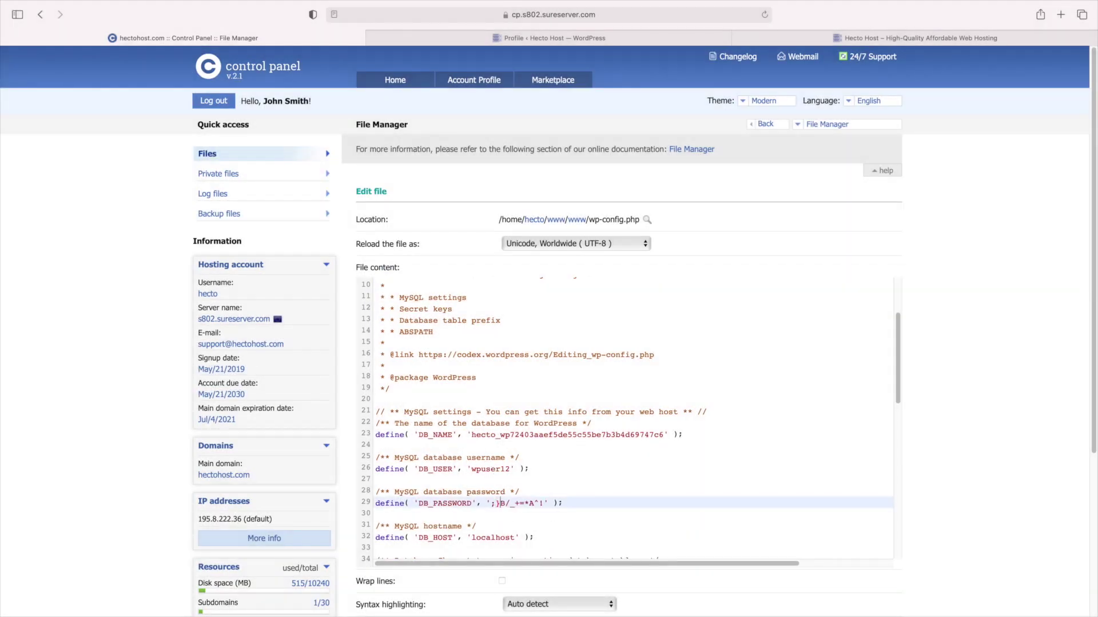
pyautogui.moveTo(545, 504); pyautogui.dragTo(489, 504)
pyautogui.press('BackSpace')
pyautogui.hotkey('ctrl', 'v')
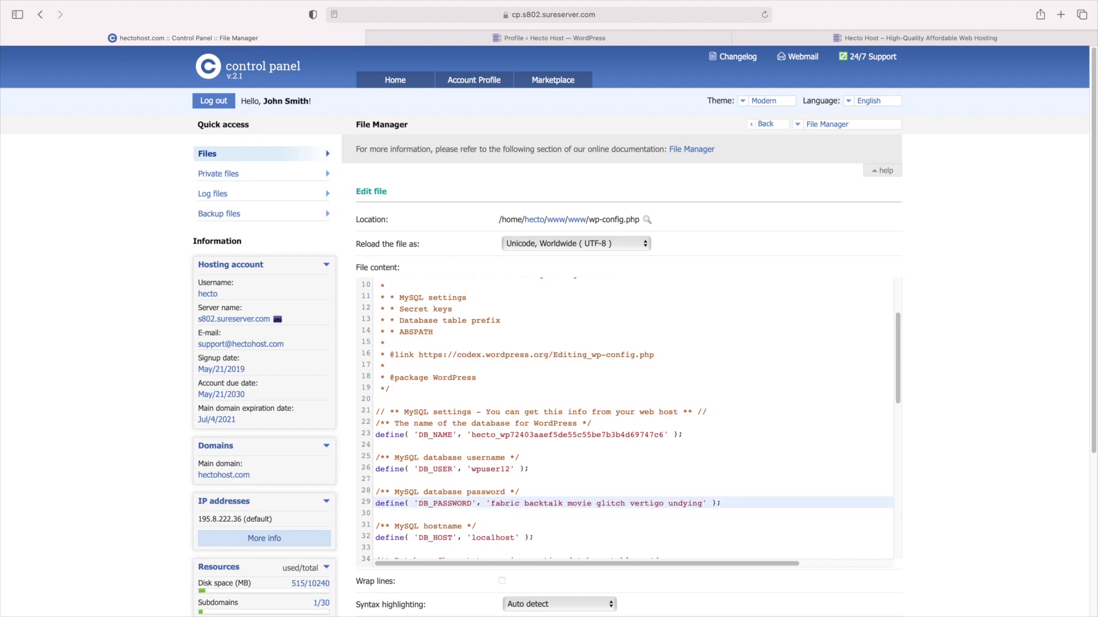
pyautogui.doubleClick(490, 468)
pyautogui.hotkey('ctrl', 'v')
pyautogui.scroll(-2, 944, 507)
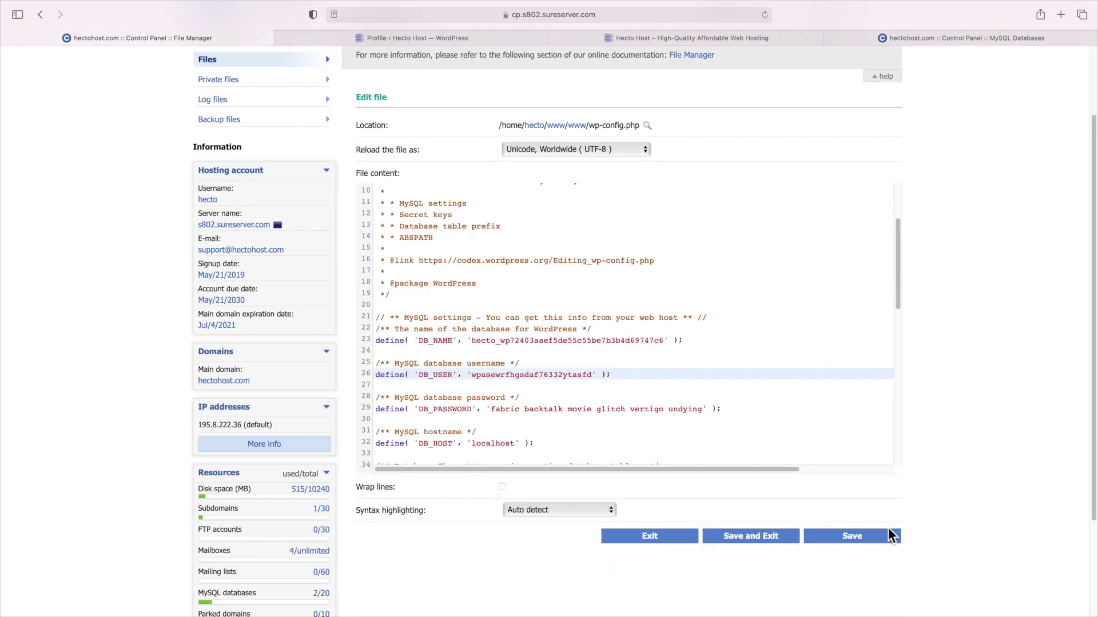
pyautogui.click(839, 543)
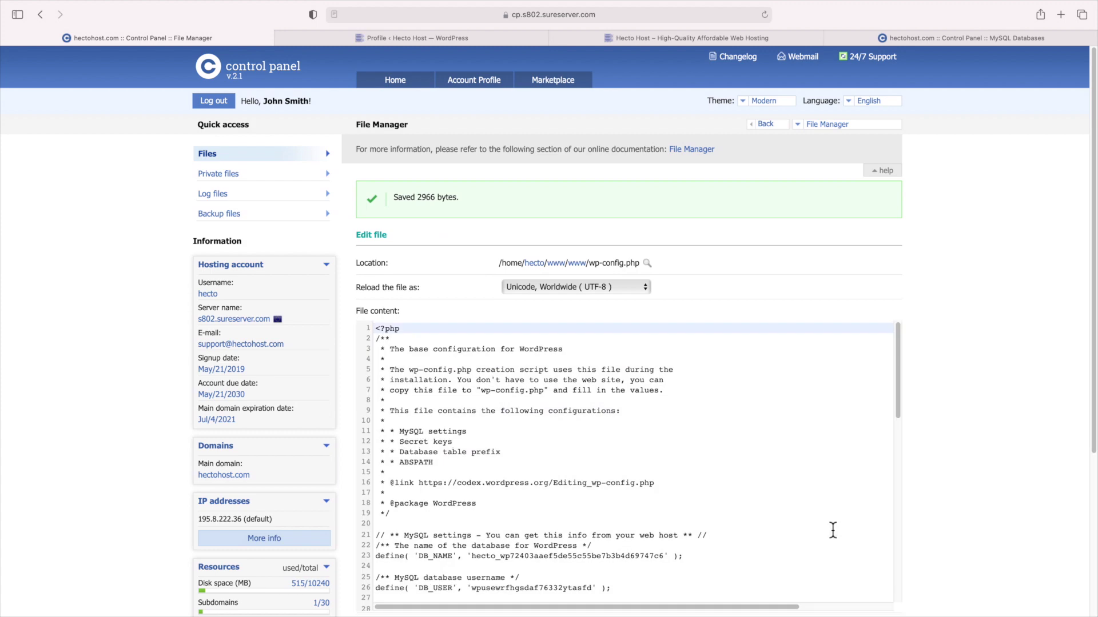
pyautogui.click(232, 477)
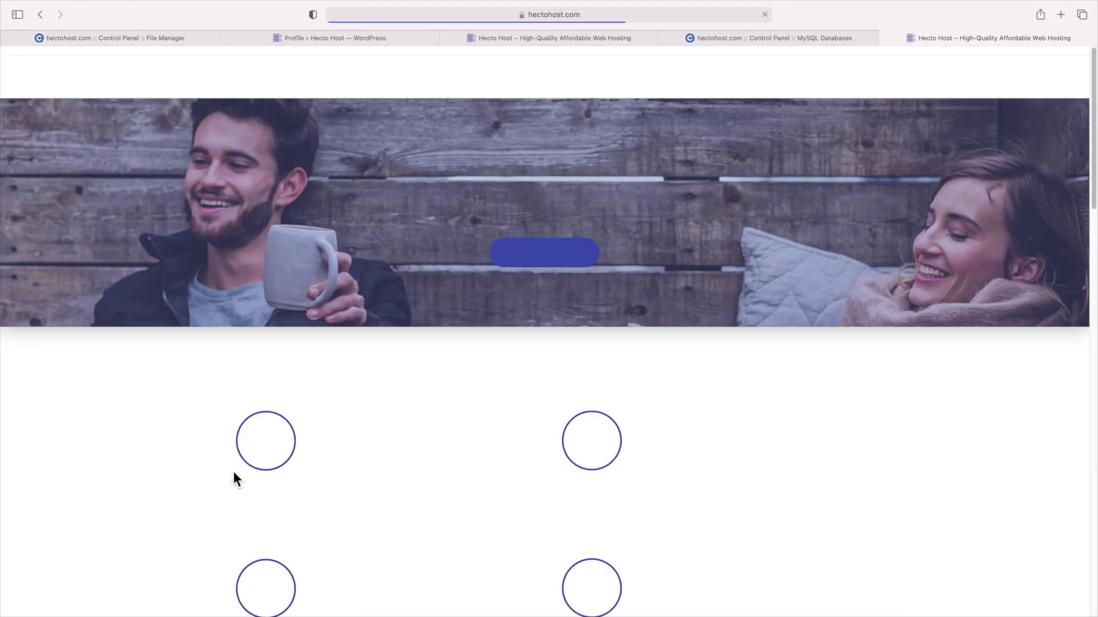
pyautogui.scroll(-5, 444, 399)
pyautogui.scroll(5, 444, 400)
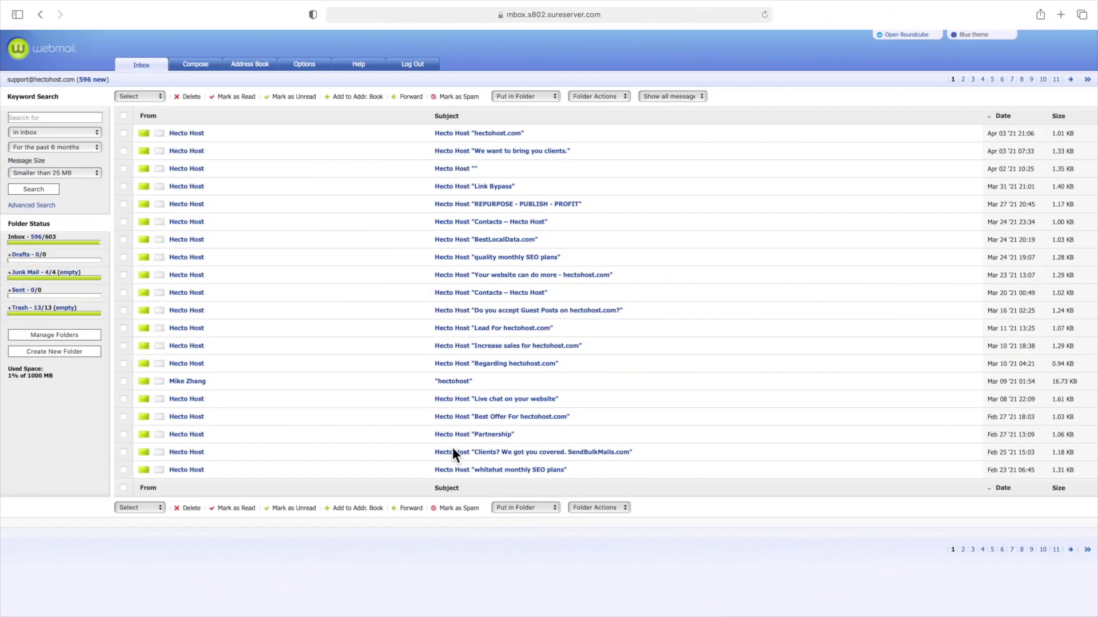
# Trace the BestLocalData.com spam to index.php via its X-PHP-Script header, then read the Lead For hectohost.com email.
pyautogui.click(451, 239)
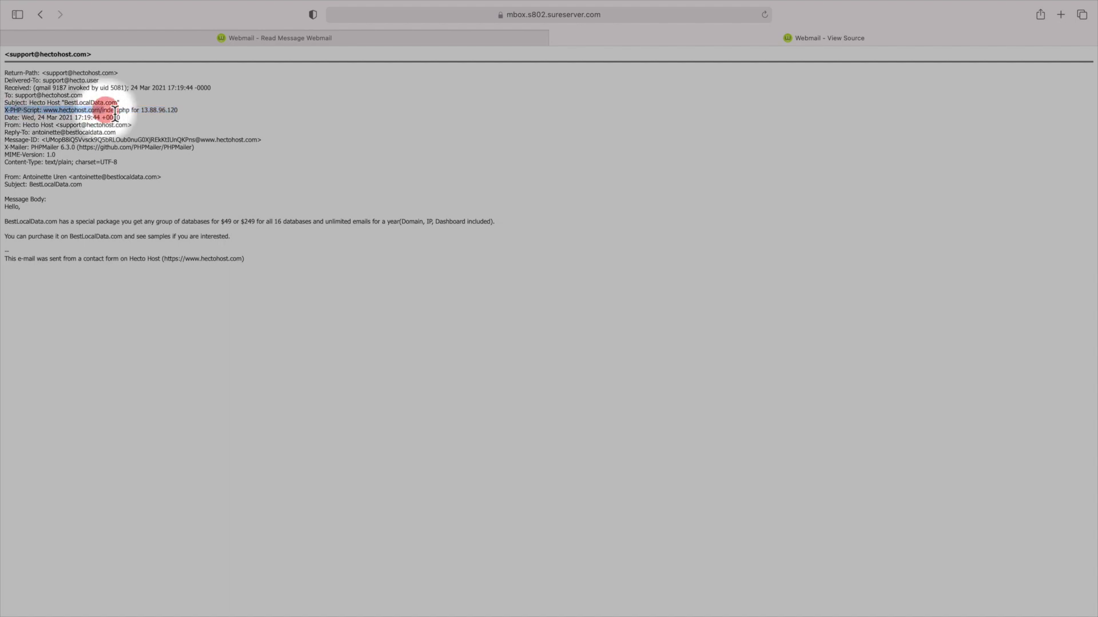
pyautogui.moveTo(46, 111); pyautogui.dragTo(131, 110)
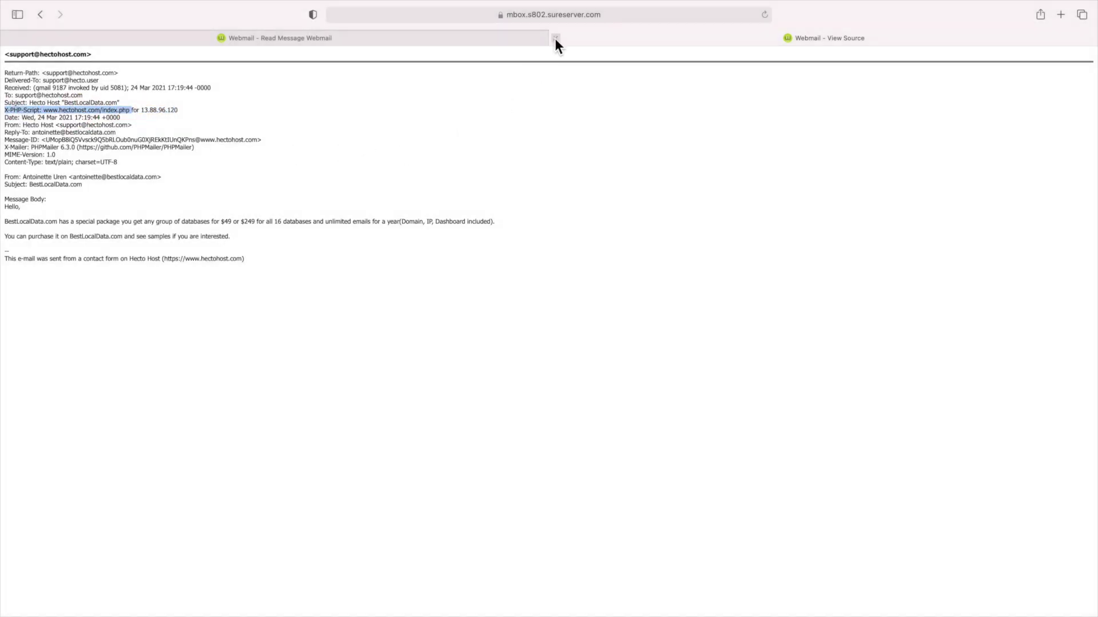
pyautogui.click(556, 38)
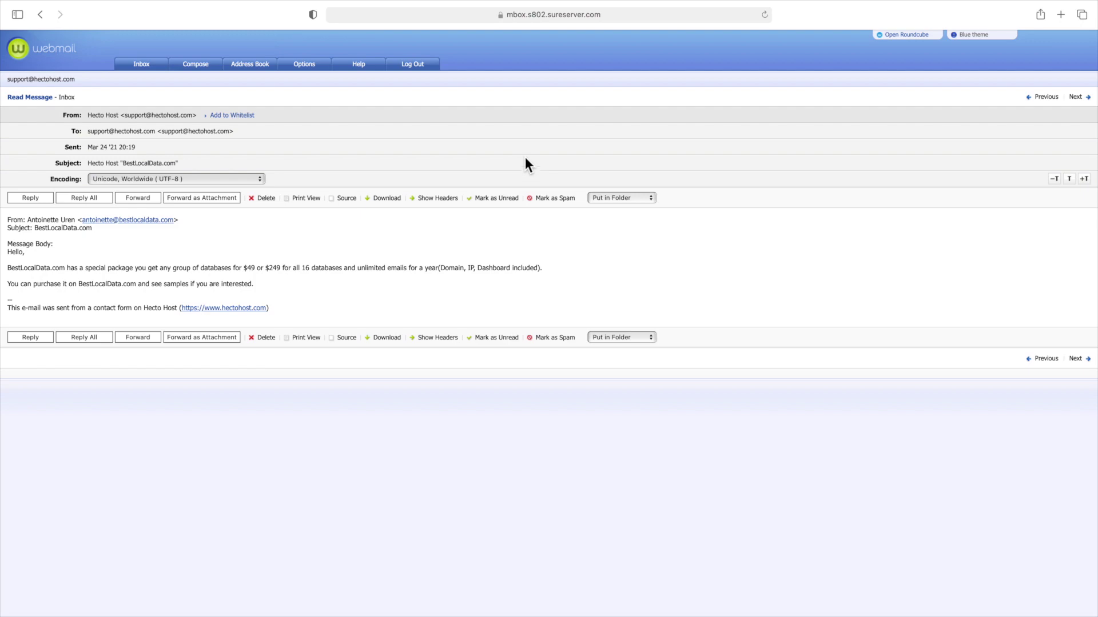
pyautogui.click(141, 65)
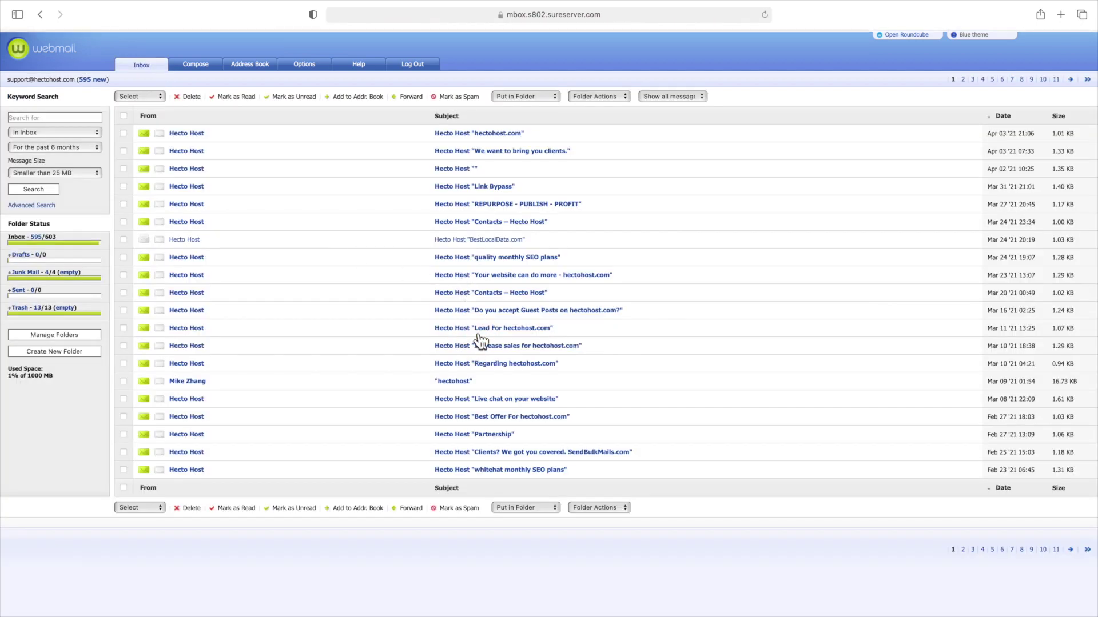
pyautogui.click(466, 315)
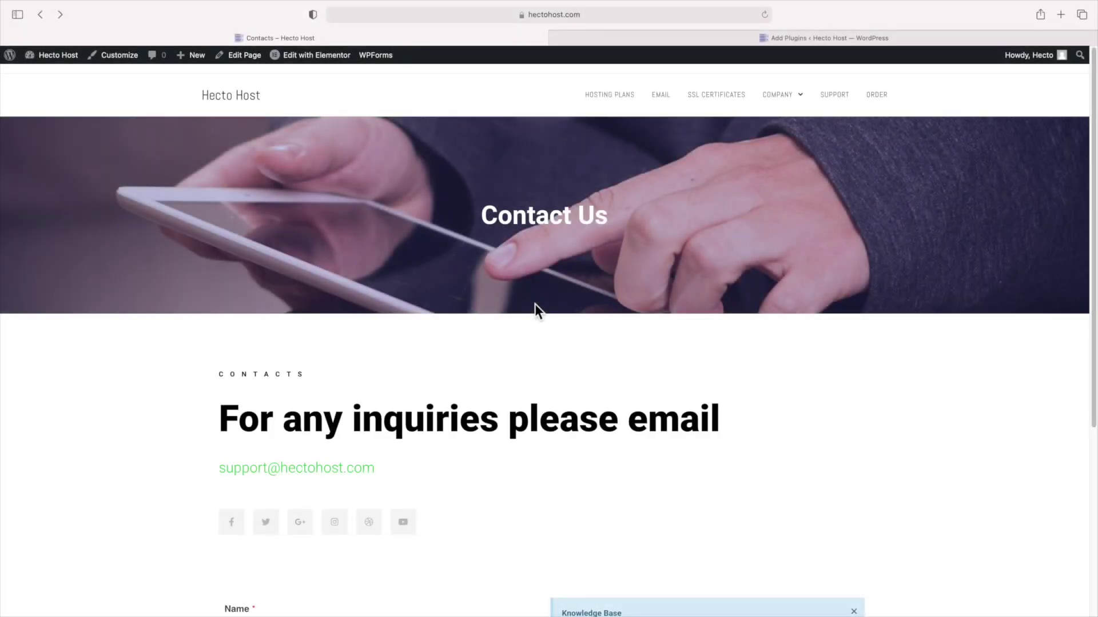
pyautogui.scroll(-5, 534, 303)
pyautogui.scroll(5, 534, 304)
# Search the Add Plugins directory for 'contact form' and start a new browser tab.
pyautogui.click(678, 41)
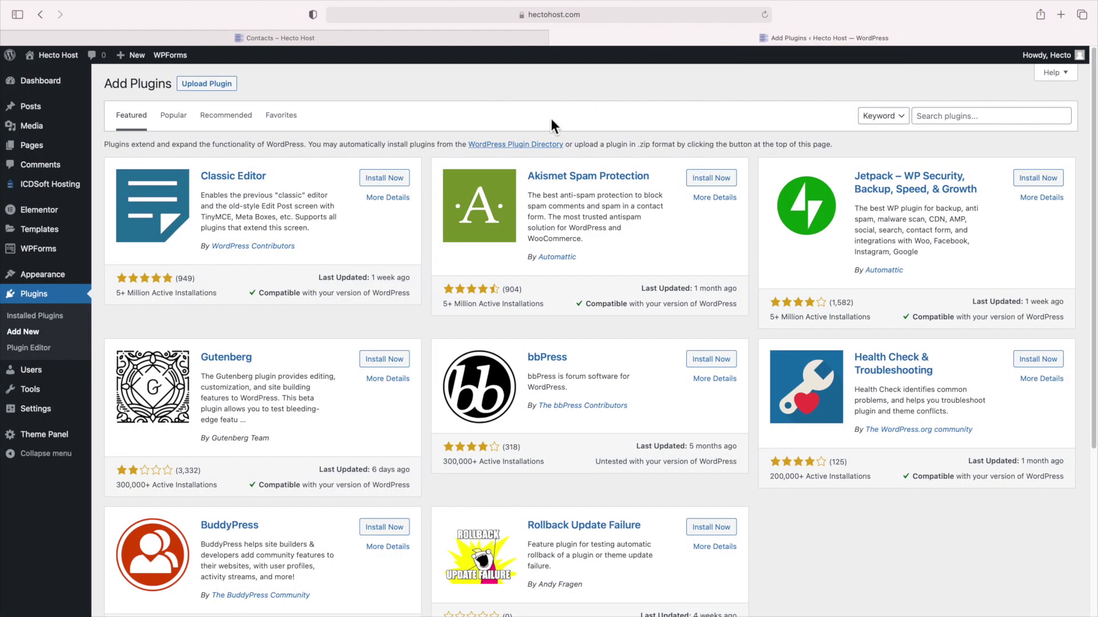
pyautogui.click(970, 116)
pyautogui.write('contact ')
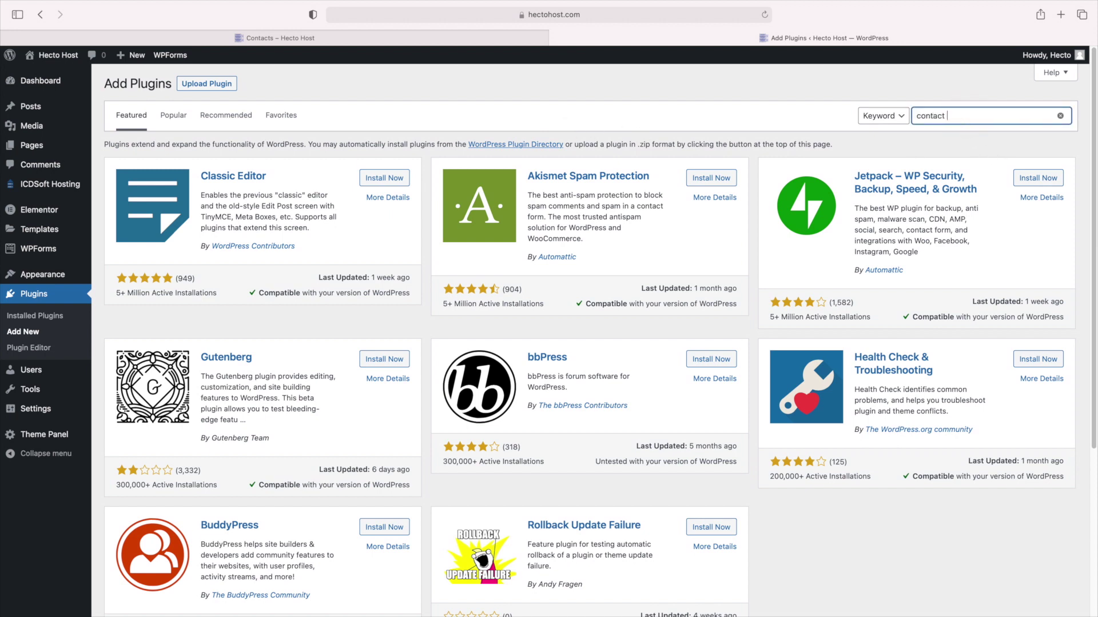
pyautogui.write('form')
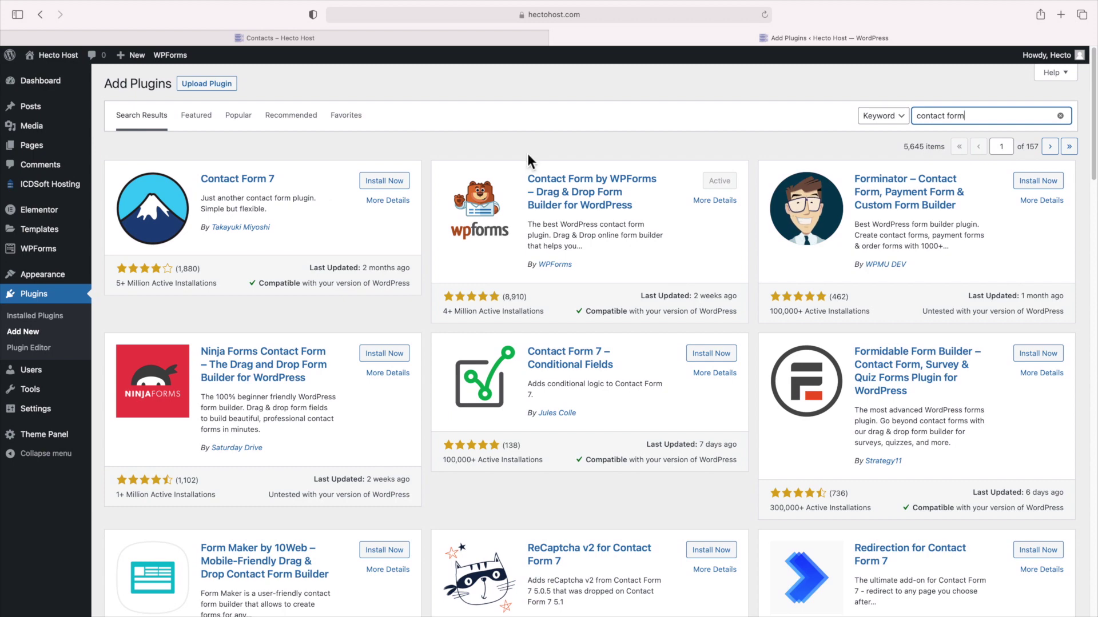
pyautogui.press('super+t')
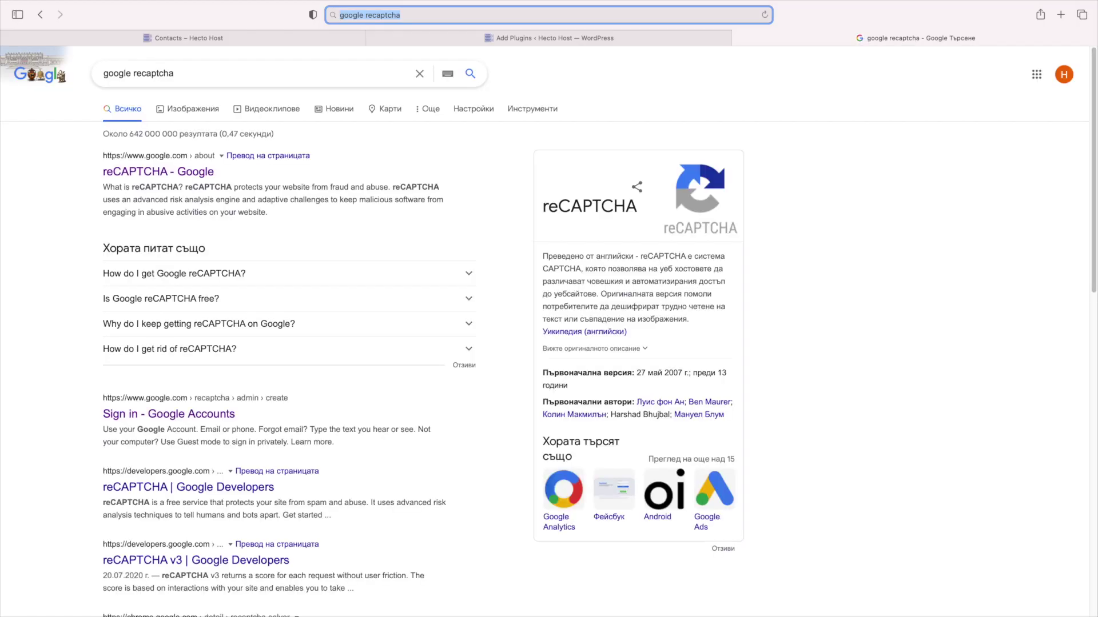
# Go from the reCAPTCHA search result to the v3 Admin Console's Register a new site form.
pyautogui.click(176, 180)
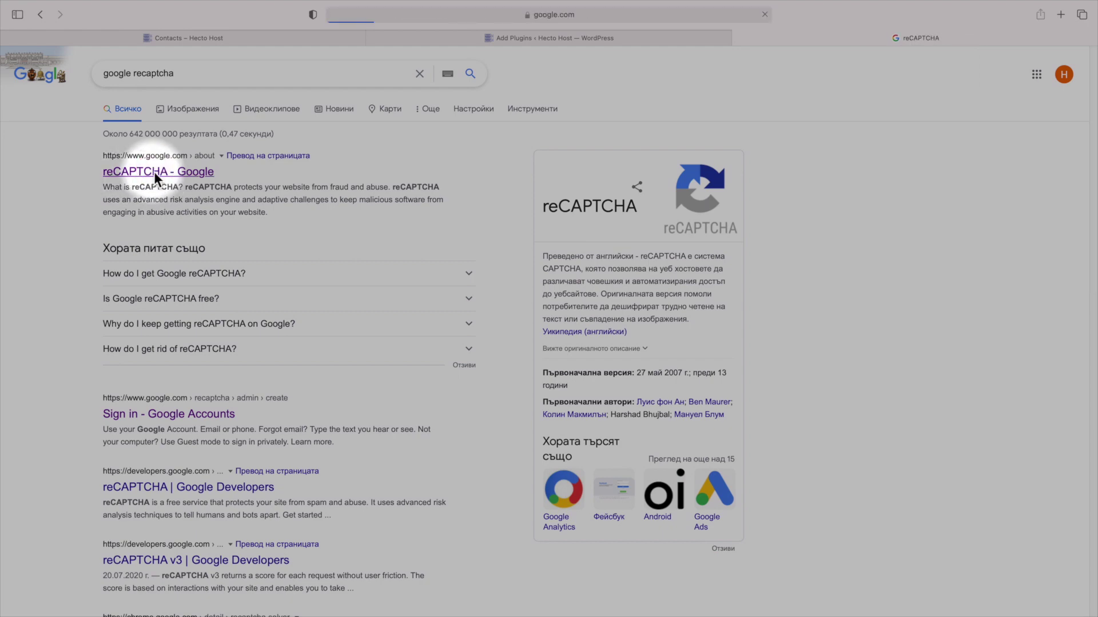
pyautogui.scroll(-10, 506, 200)
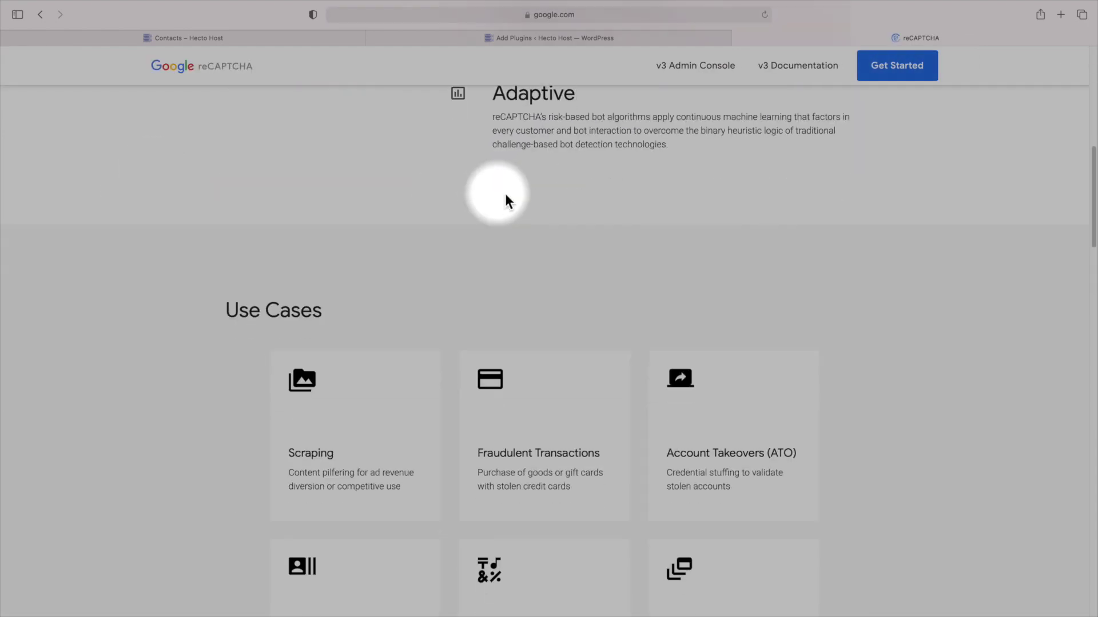
pyautogui.scroll(10, 744, 206)
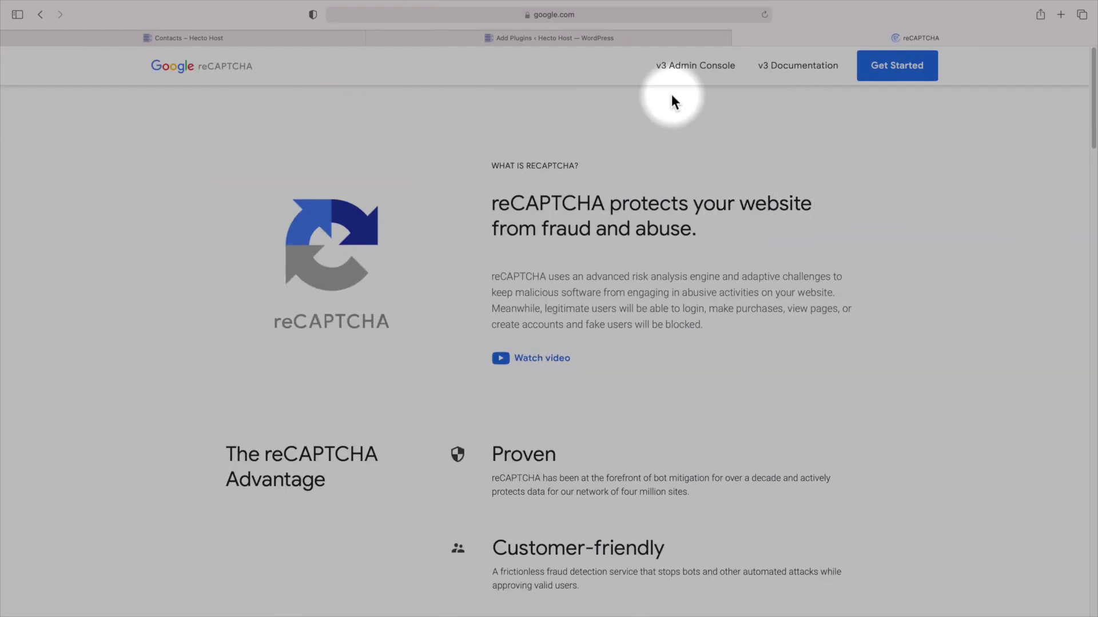
pyautogui.click(676, 77)
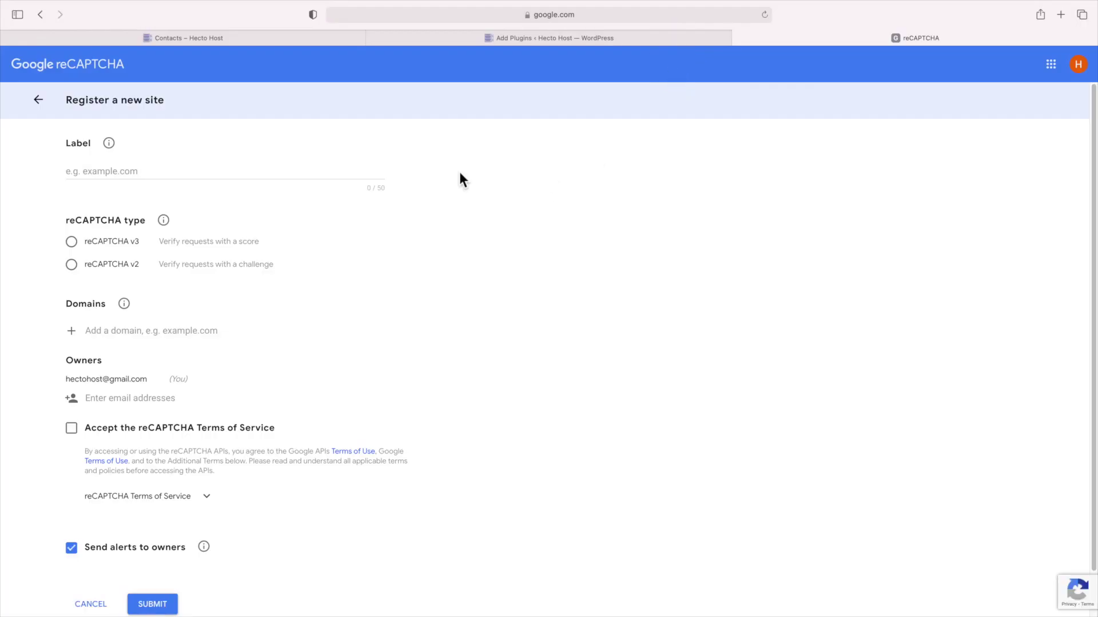
# Label the site hectohost.com and choose reCAPTCHA v2 with the 'I'm not a robot' checkbox.
pyautogui.click(256, 176)
pyautogui.write('hectohost')
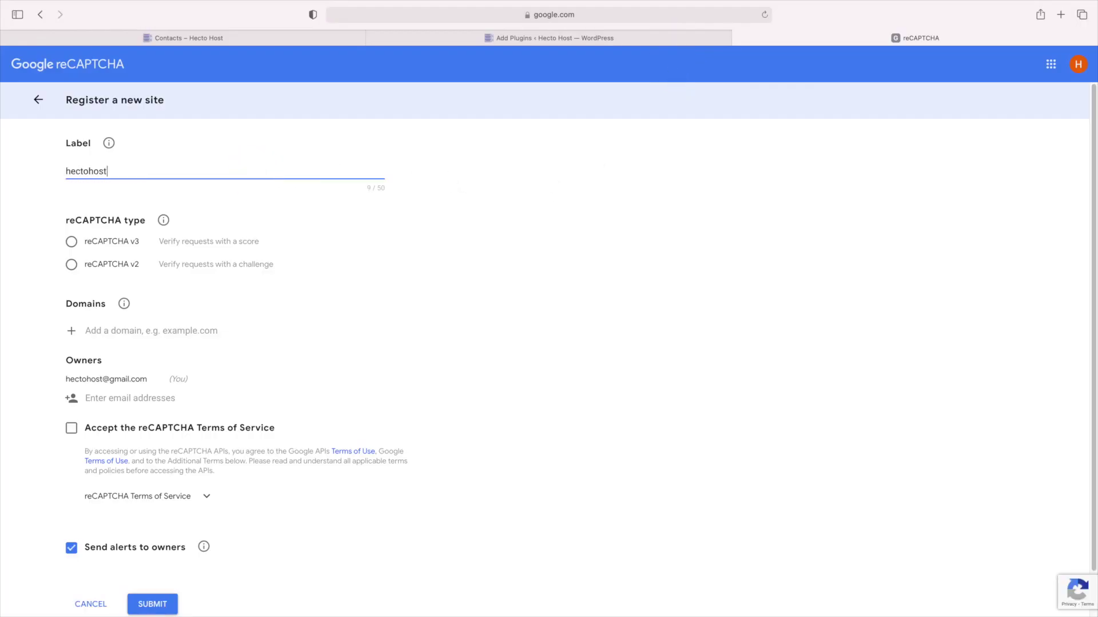
pyautogui.write('.com')
pyautogui.press('Tab')
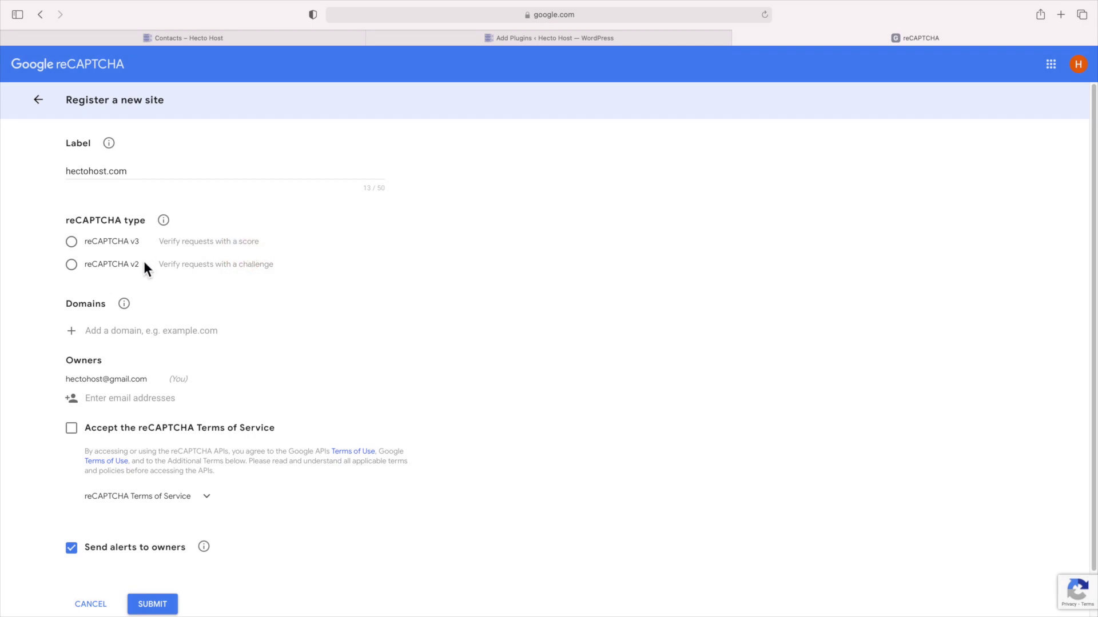
pyautogui.click(75, 266)
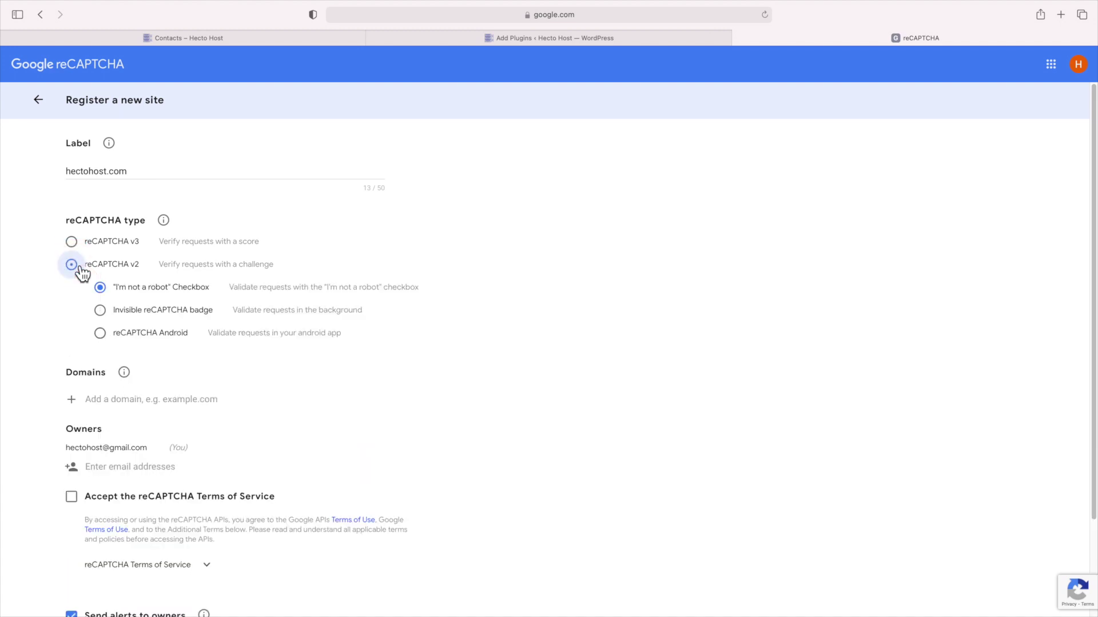
pyautogui.click(139, 312)
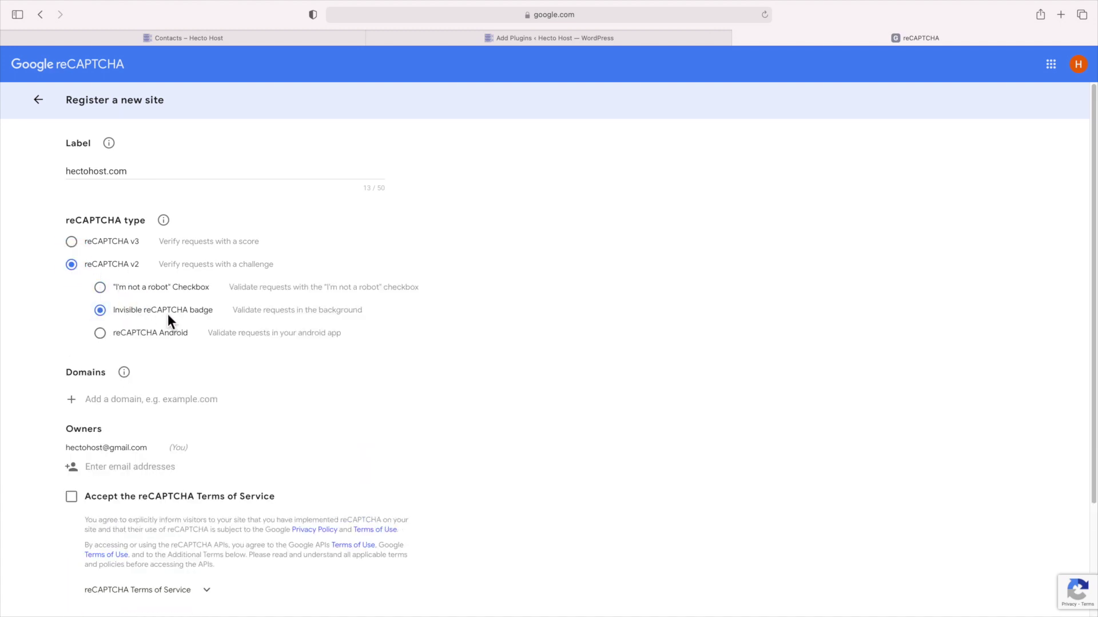
pyautogui.click(127, 290)
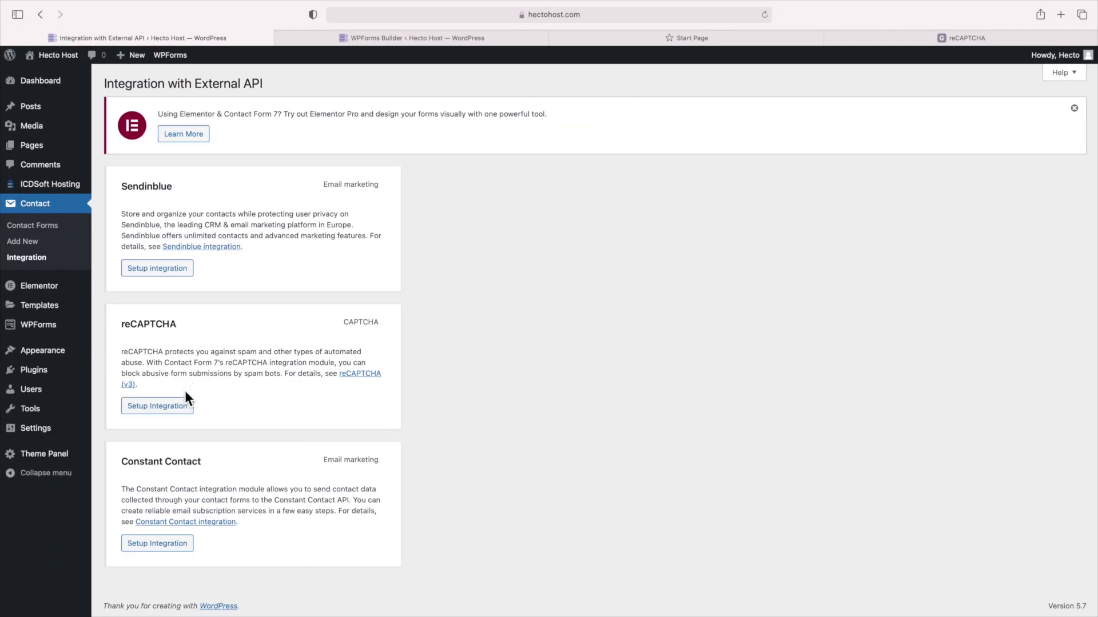
pyautogui.click(184, 401)
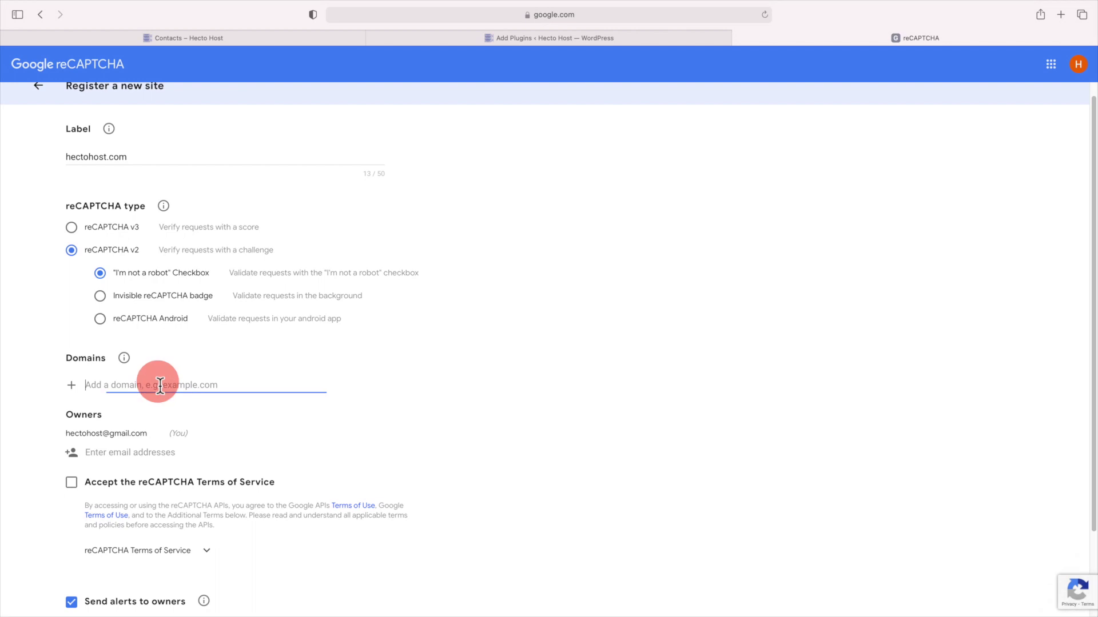
# Add domain hectohost.com, accept the terms, submit the registration, and copy the site key.
pyautogui.click(160, 386)
pyautogui.write('he')
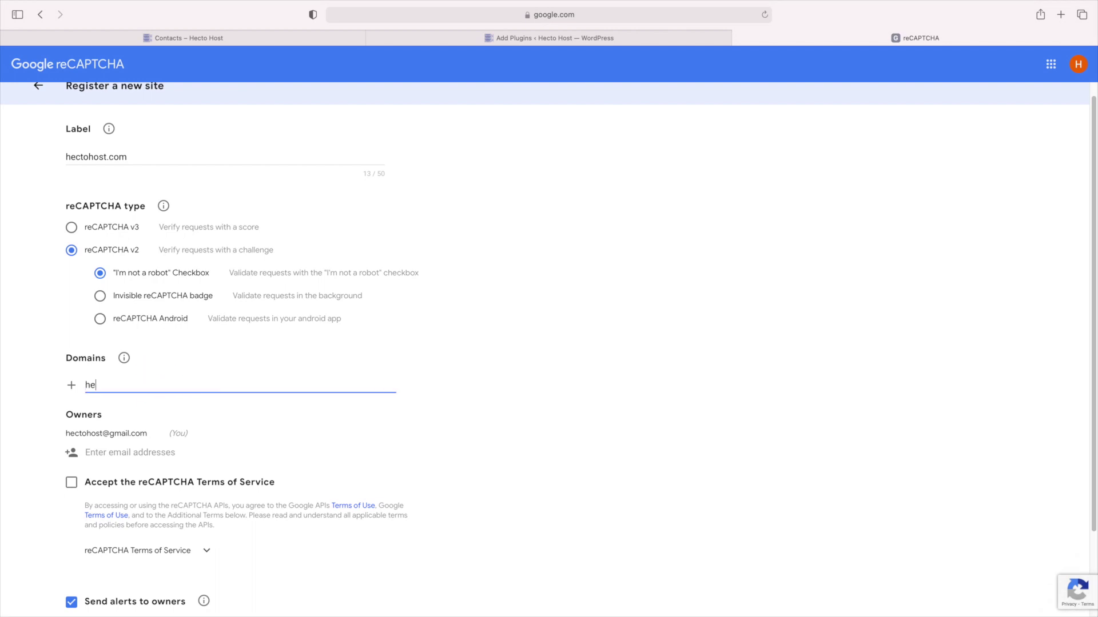
pyautogui.write('ctohost.com')
pyautogui.scroll(-3, 176, 387)
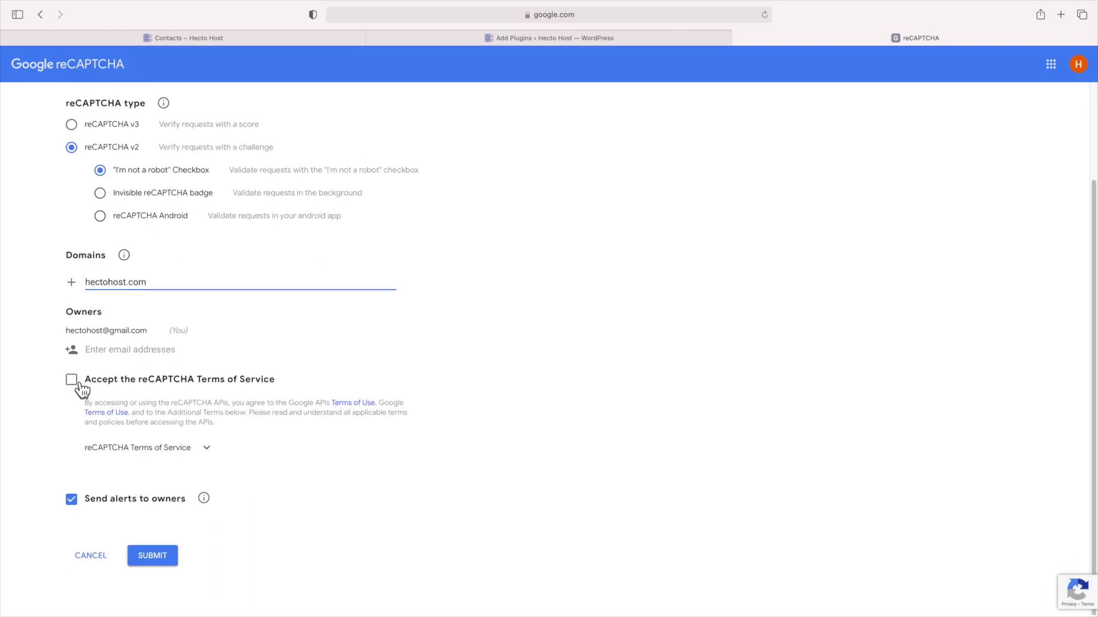
pyautogui.scroll(1, 81, 389)
pyautogui.click(74, 417)
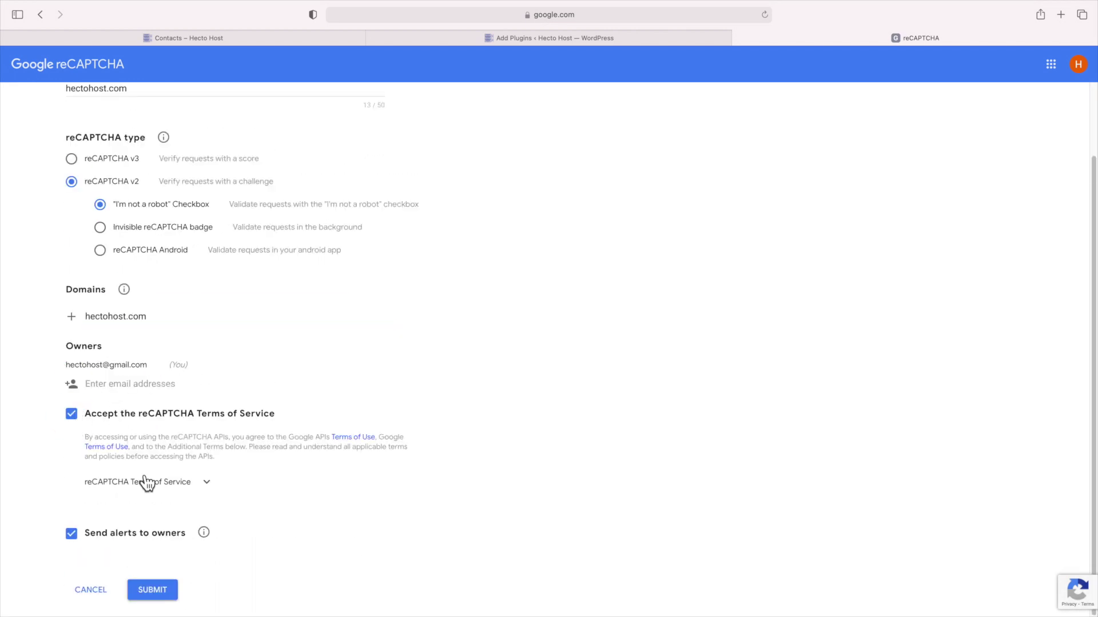
pyautogui.click(152, 590)
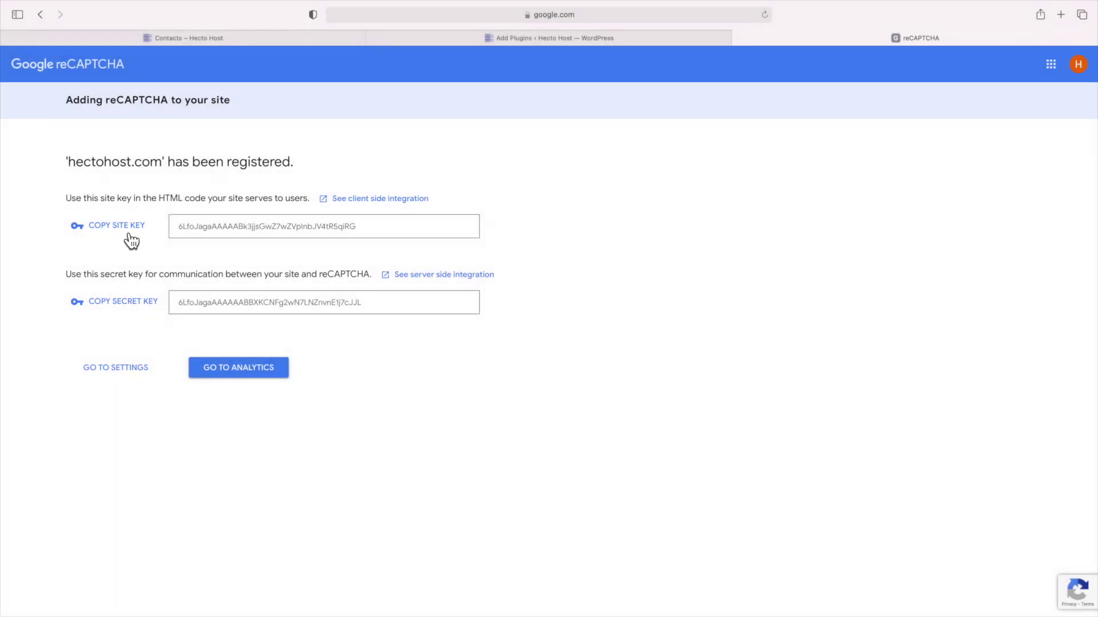
pyautogui.click(130, 240)
pyautogui.click(467, 39)
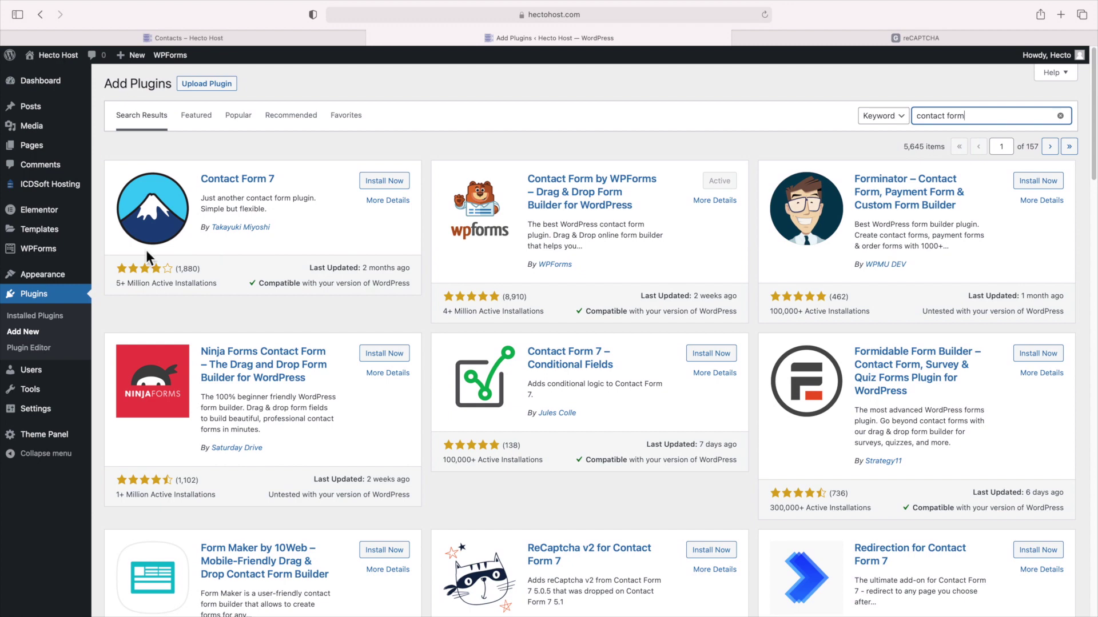
pyautogui.moveTo(39, 249)
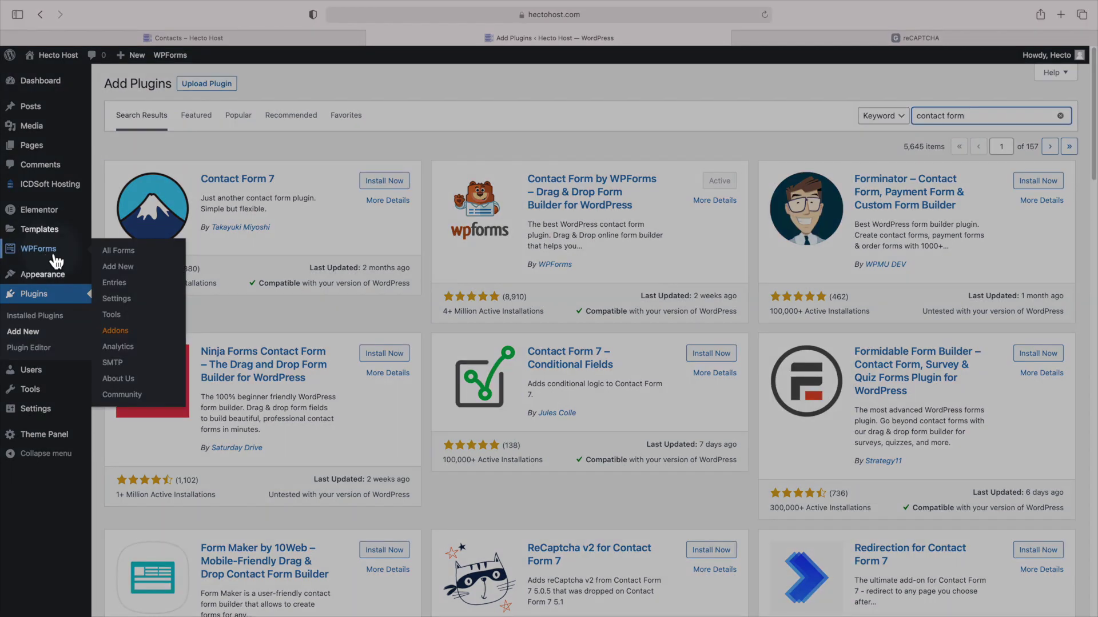
# Select reCAPTCHA in the WPForms CAPTCHA settings and paste in the site key.
pyautogui.click(121, 303)
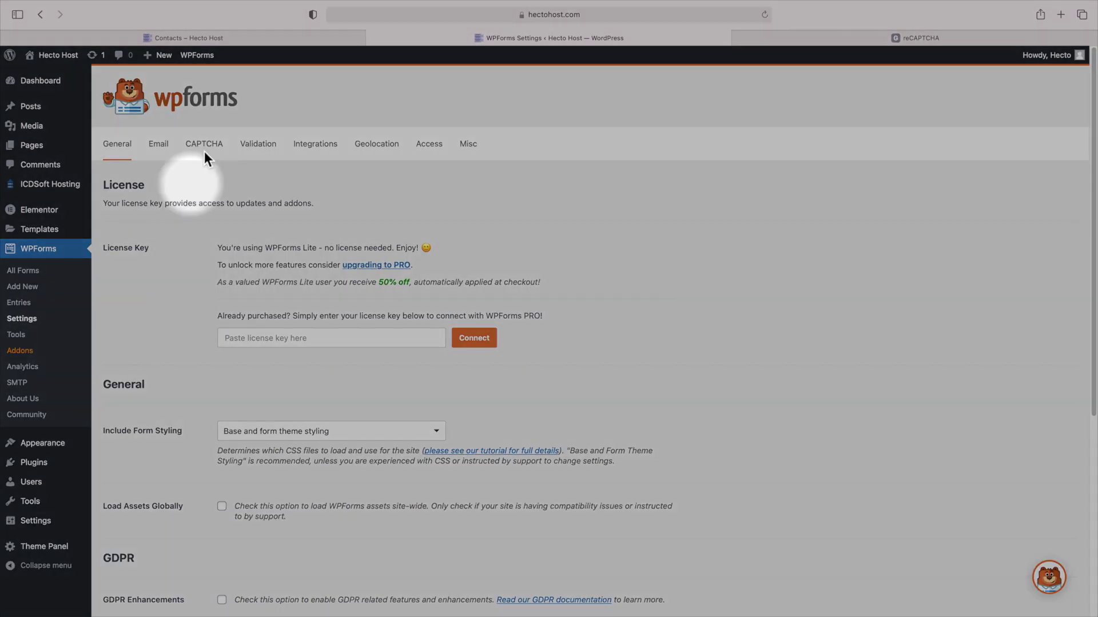
pyautogui.click(208, 146)
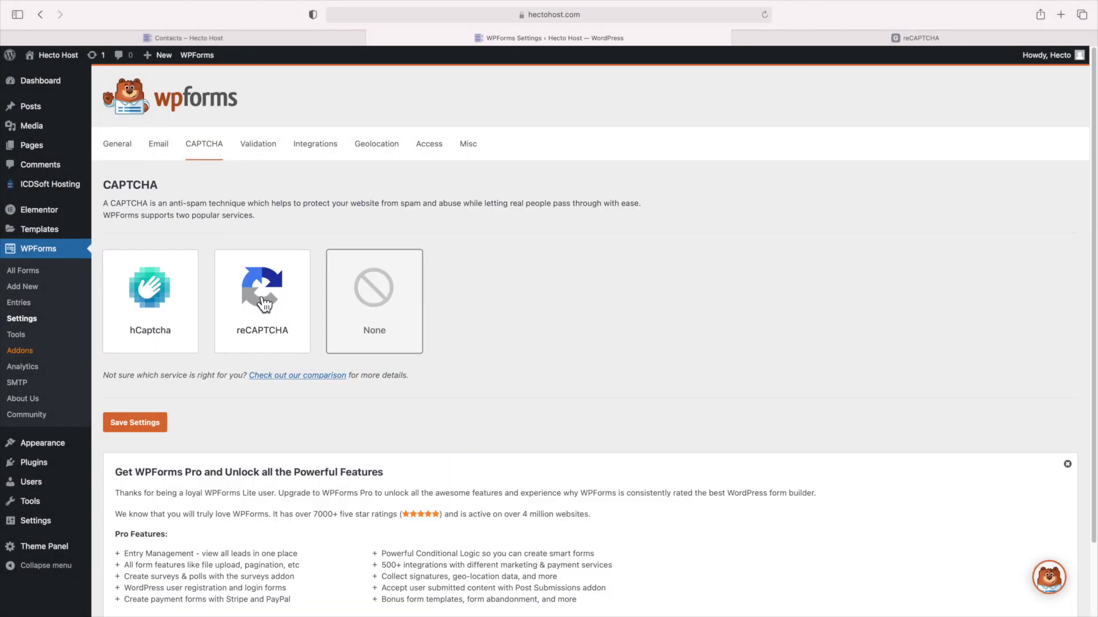
pyautogui.click(262, 307)
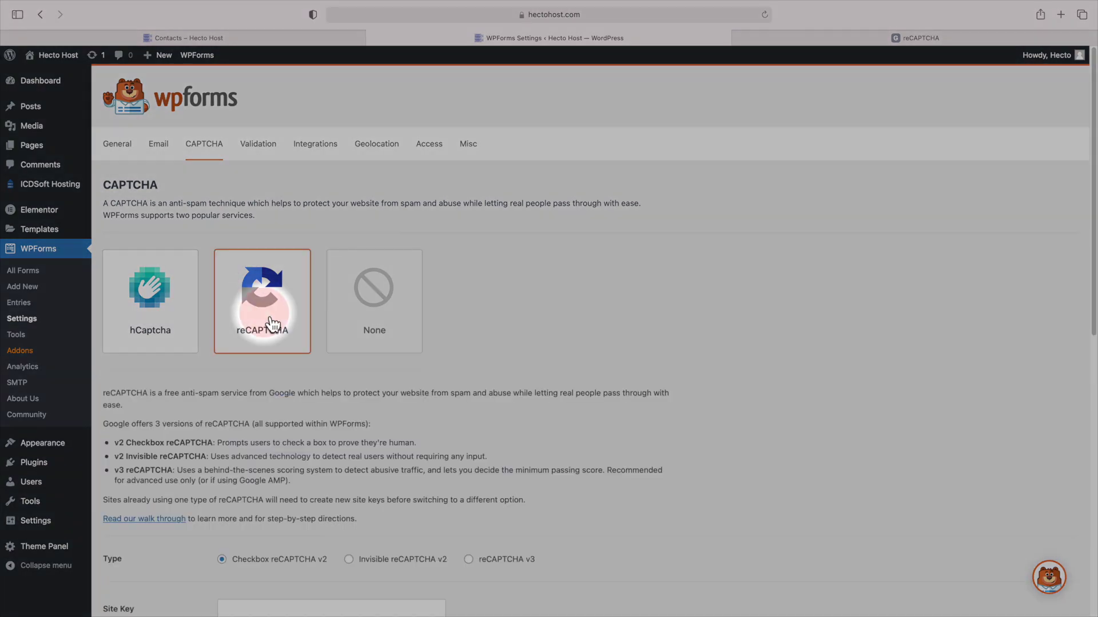
pyautogui.scroll(-3, 261, 311)
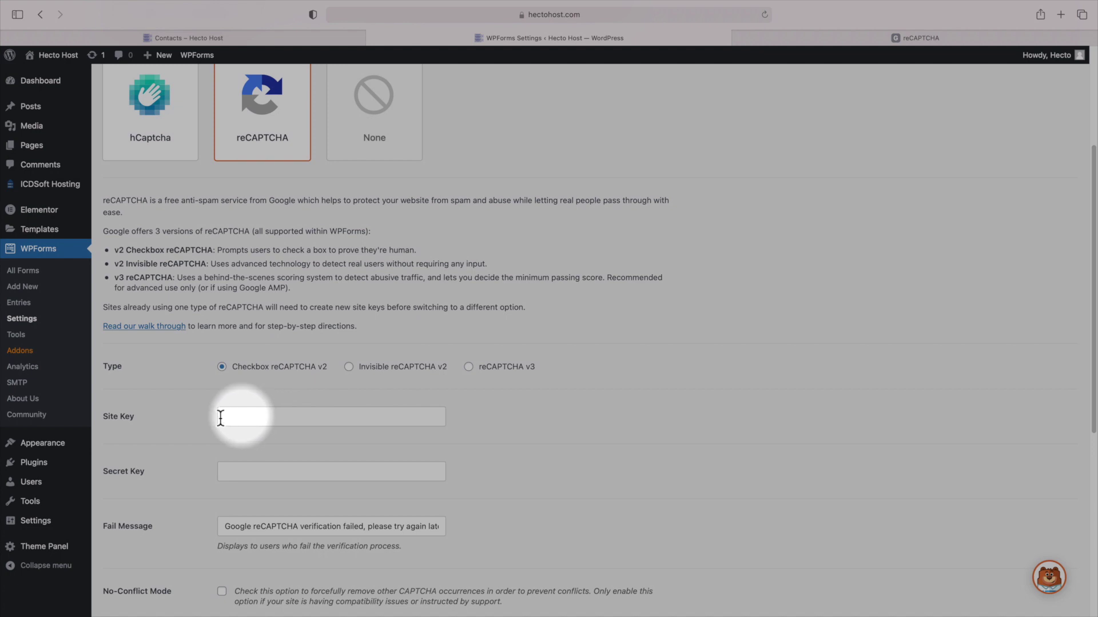
pyautogui.click(247, 420)
pyautogui.rightClick(249, 421)
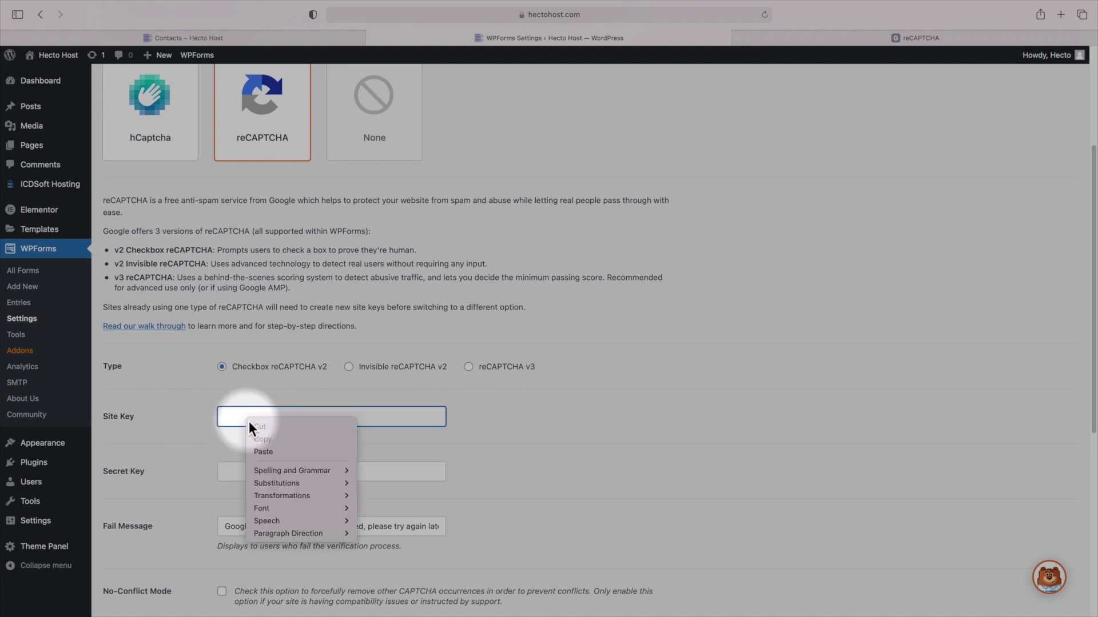
pyautogui.click(262, 452)
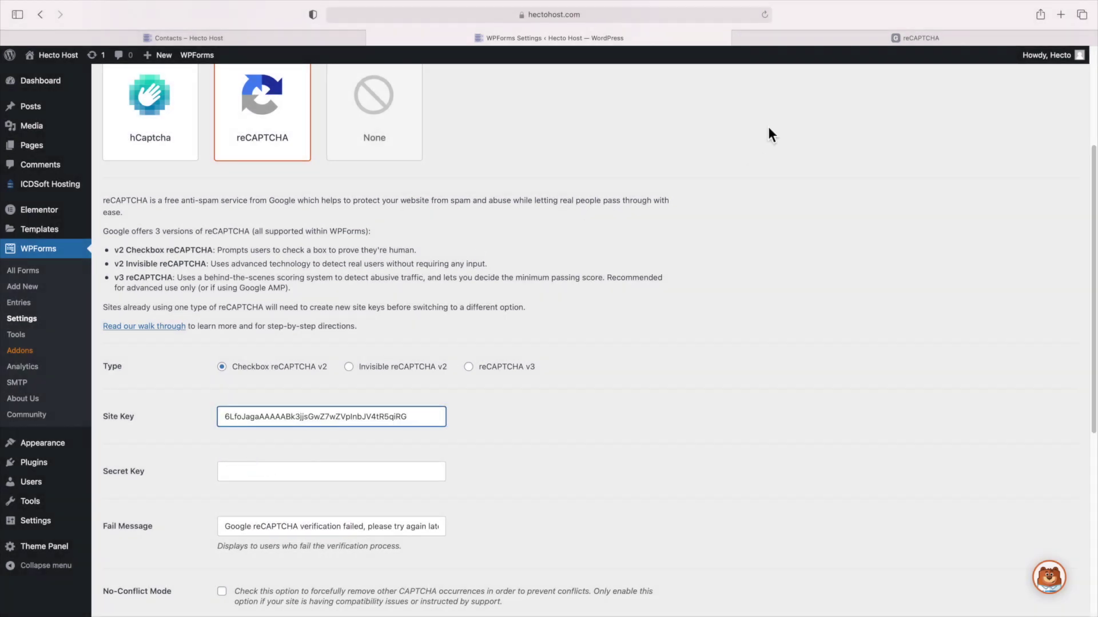
# Copy the secret key from Google, paste it into WPForms, and save the settings.
pyautogui.click(807, 40)
pyautogui.click(152, 305)
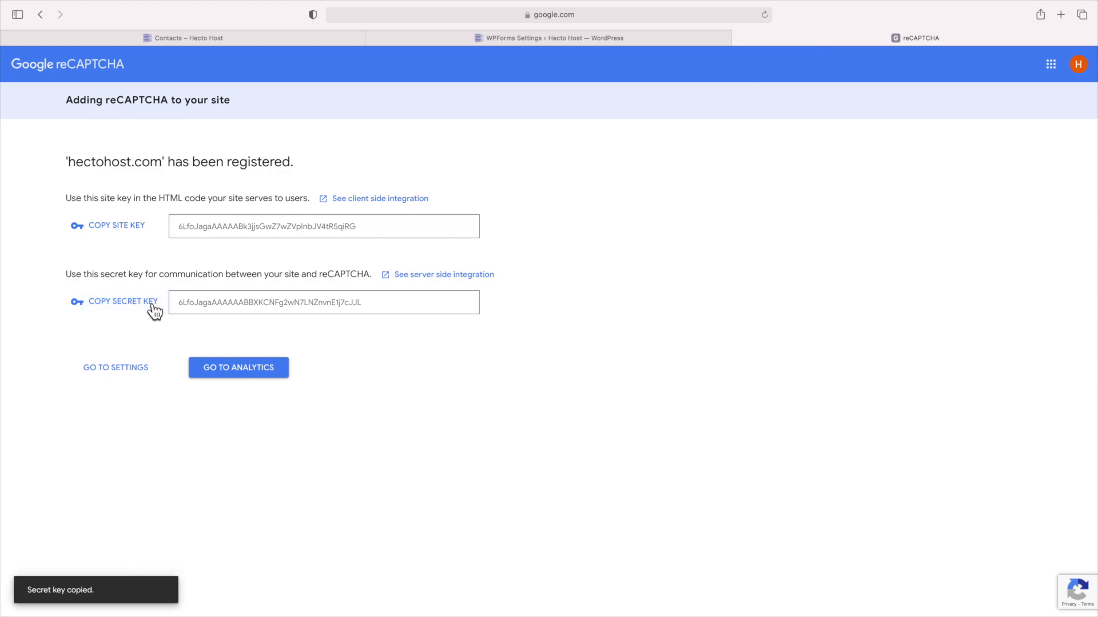
pyautogui.click(505, 43)
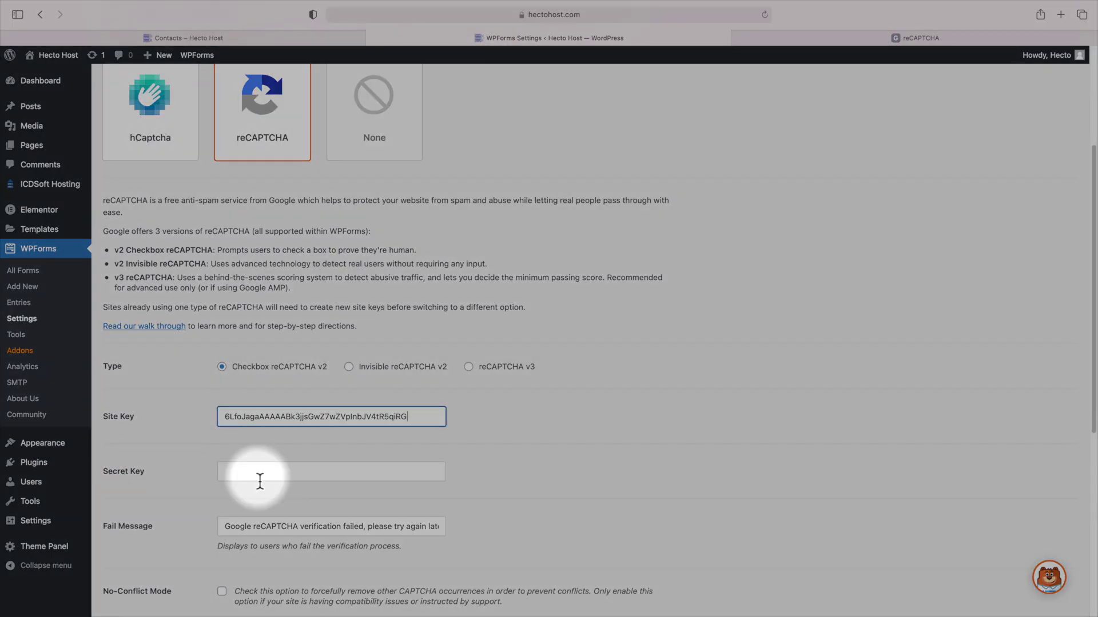
pyautogui.rightClick(259, 474)
pyautogui.click(278, 508)
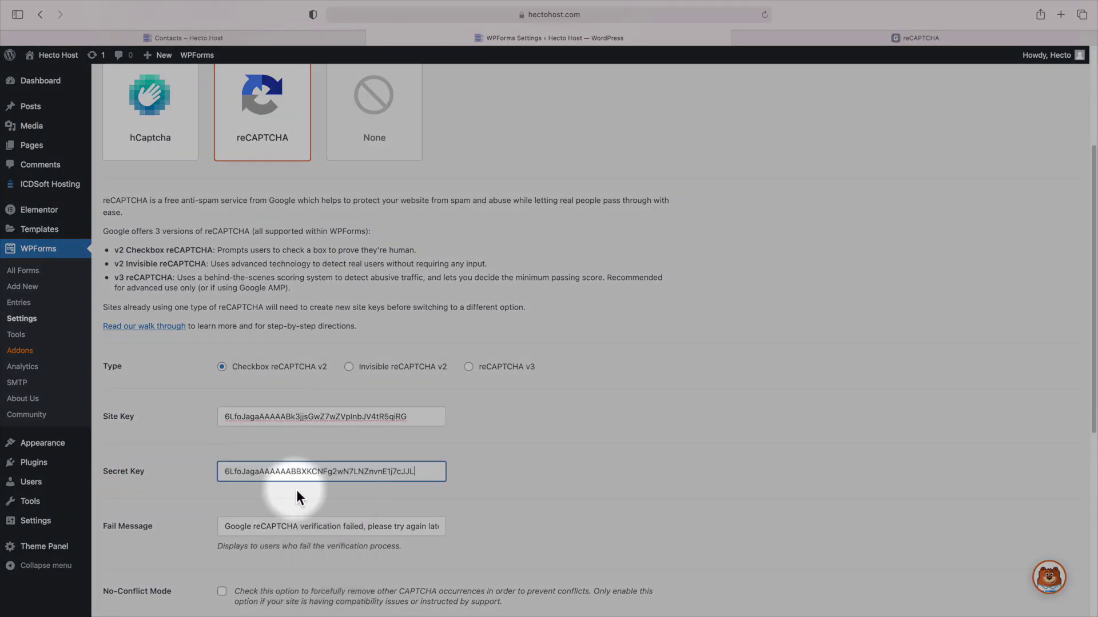
pyautogui.scroll(-5, 296, 489)
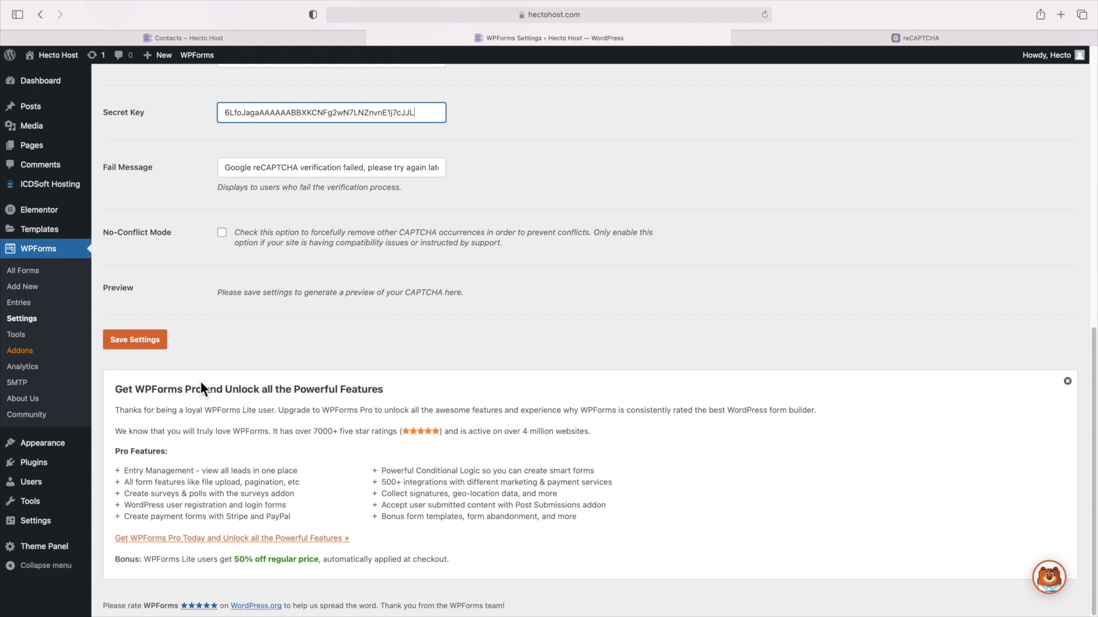
pyautogui.click(142, 341)
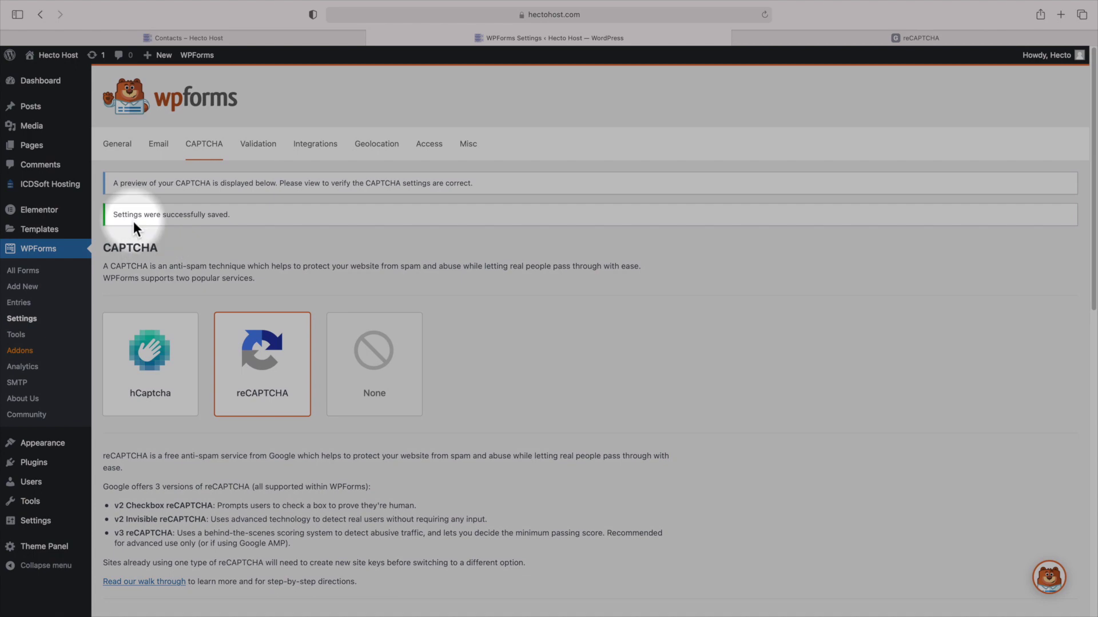
pyautogui.scroll(-10, 273, 265)
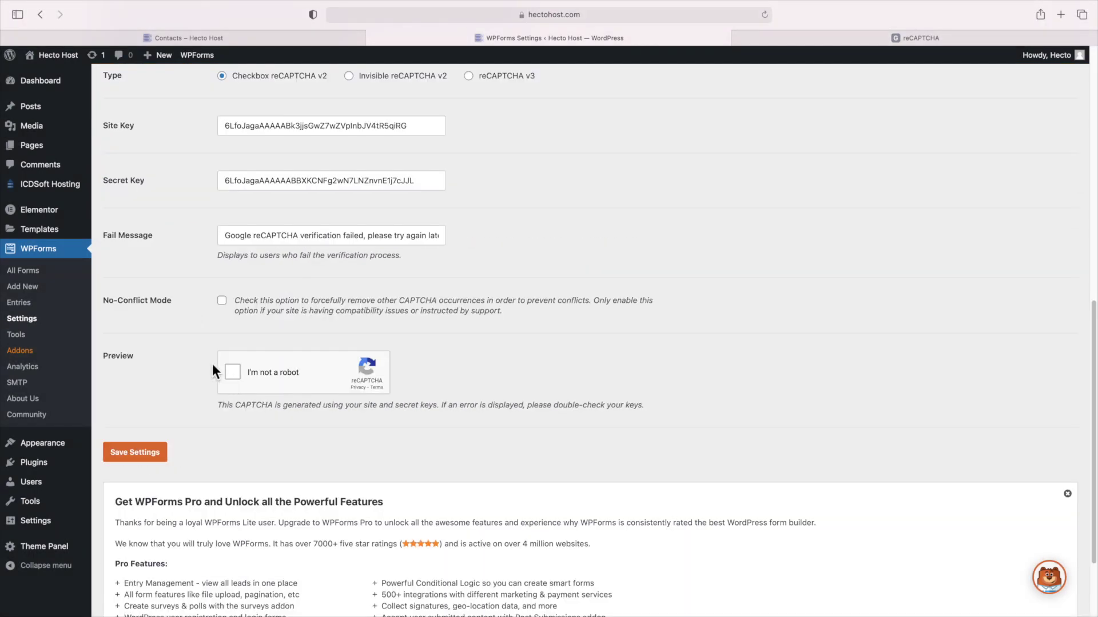
pyautogui.click(35, 272)
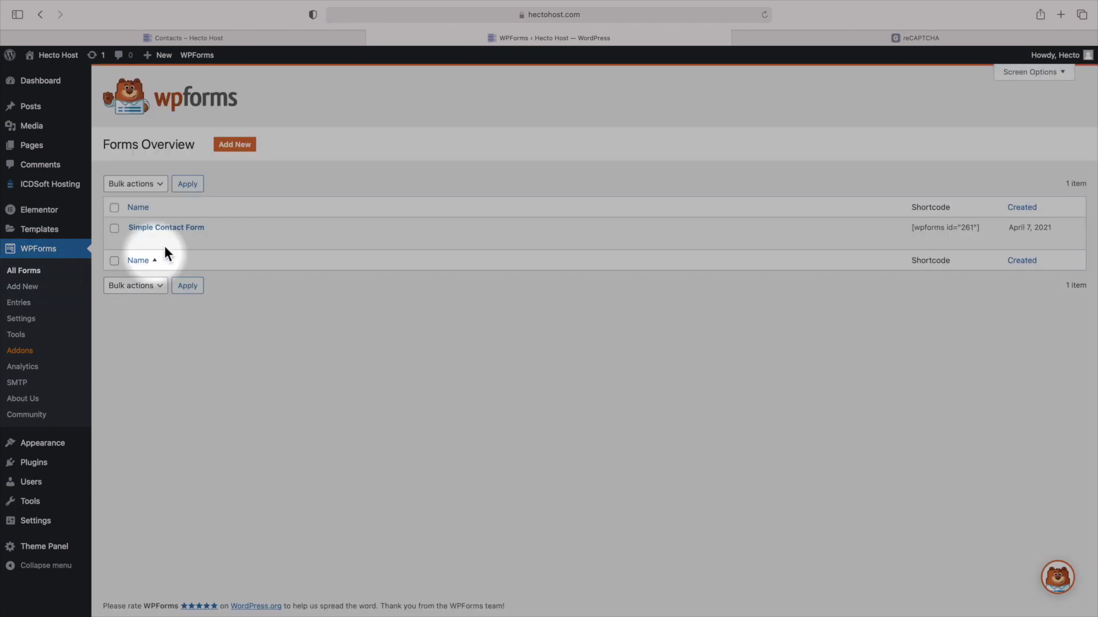
# Enable Google Checkbox v2 reCAPTCHA in the Simple Contact Form settings and save the form.
pyautogui.click(137, 241)
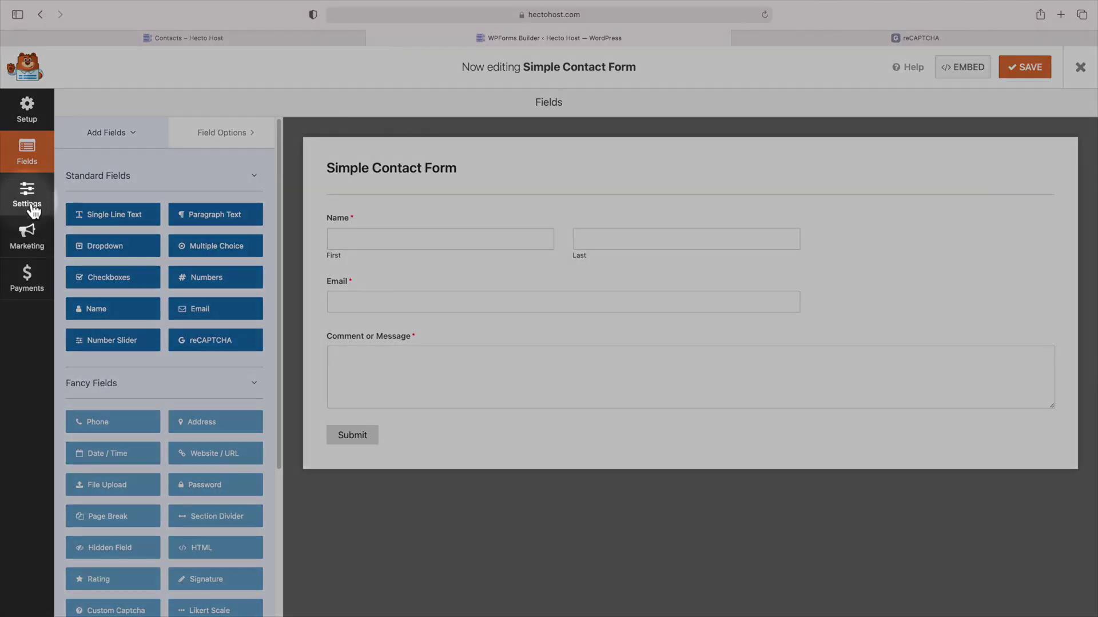
pyautogui.click(28, 197)
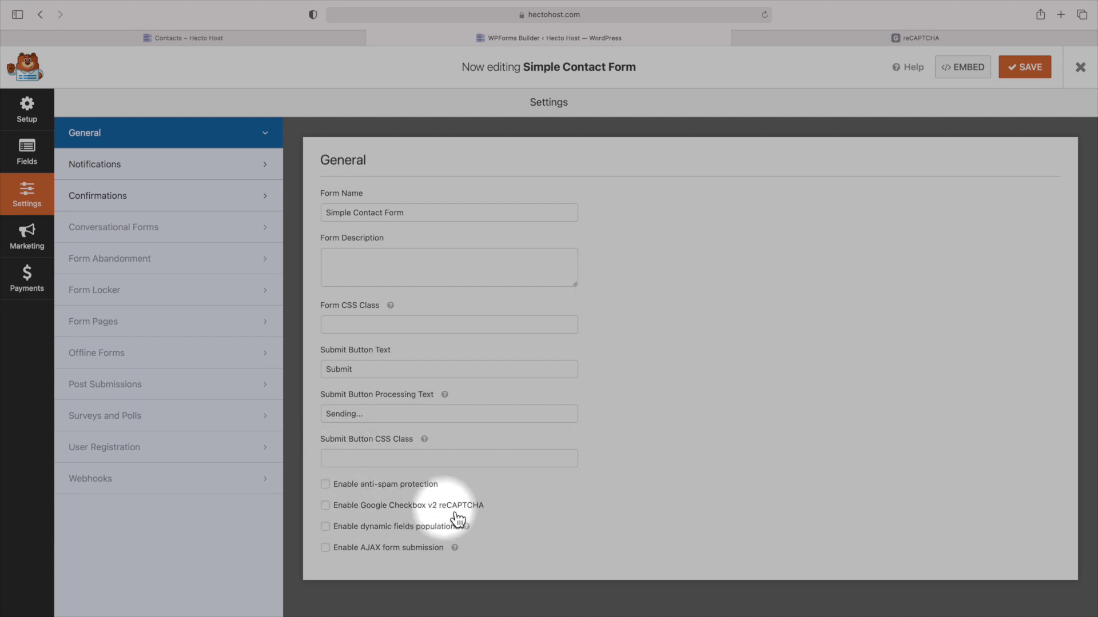
pyautogui.click(331, 508)
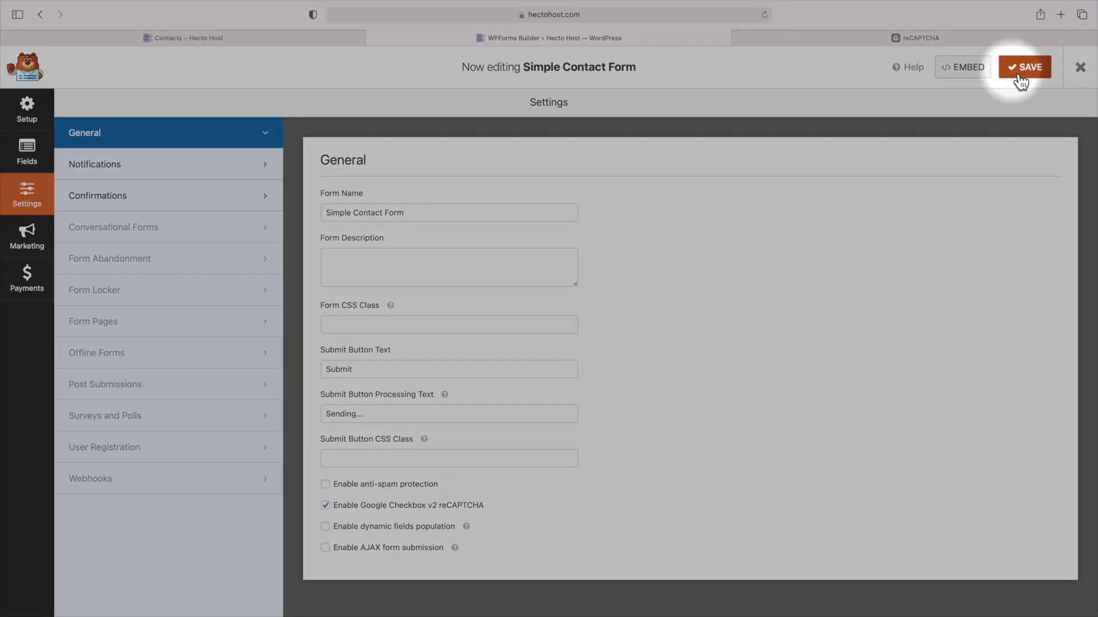
pyautogui.click(1033, 75)
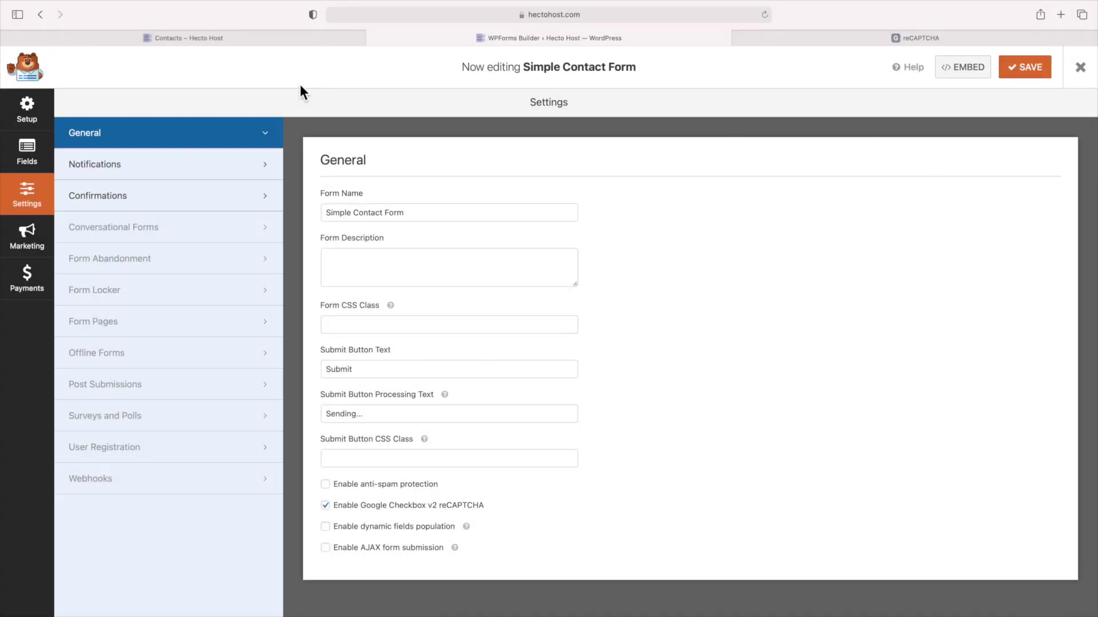
pyautogui.click(257, 40)
pyautogui.scroll(-5, 394, 251)
pyautogui.scroll(2, 394, 255)
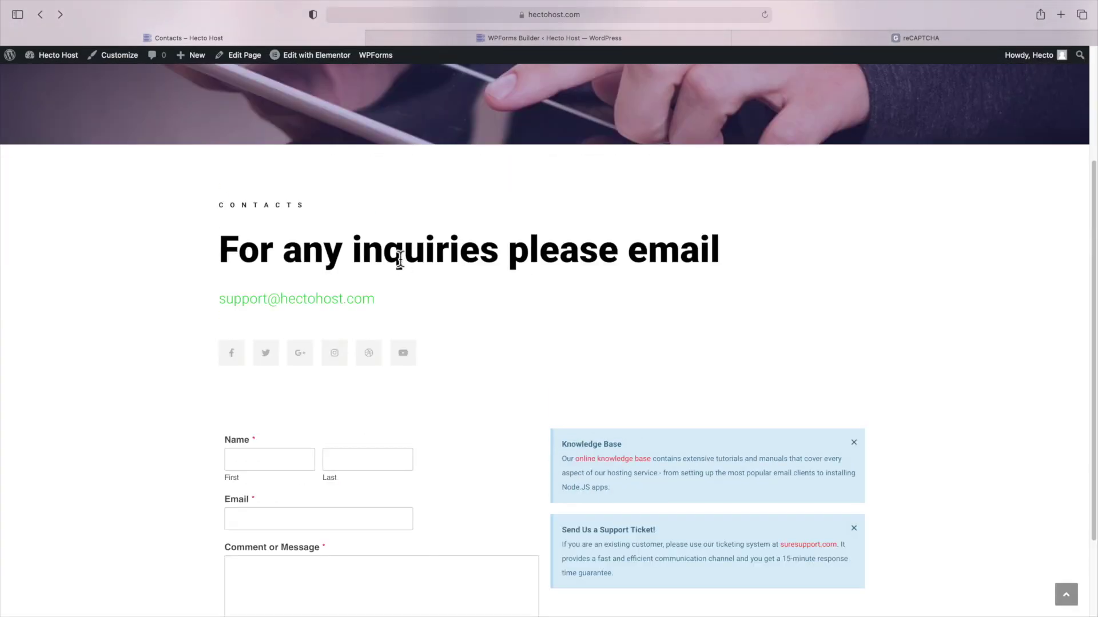
# Reload the Contacts page and pass the reCAPTCHA challenge by selecting the stairs images.
pyautogui.rightClick(461, 300)
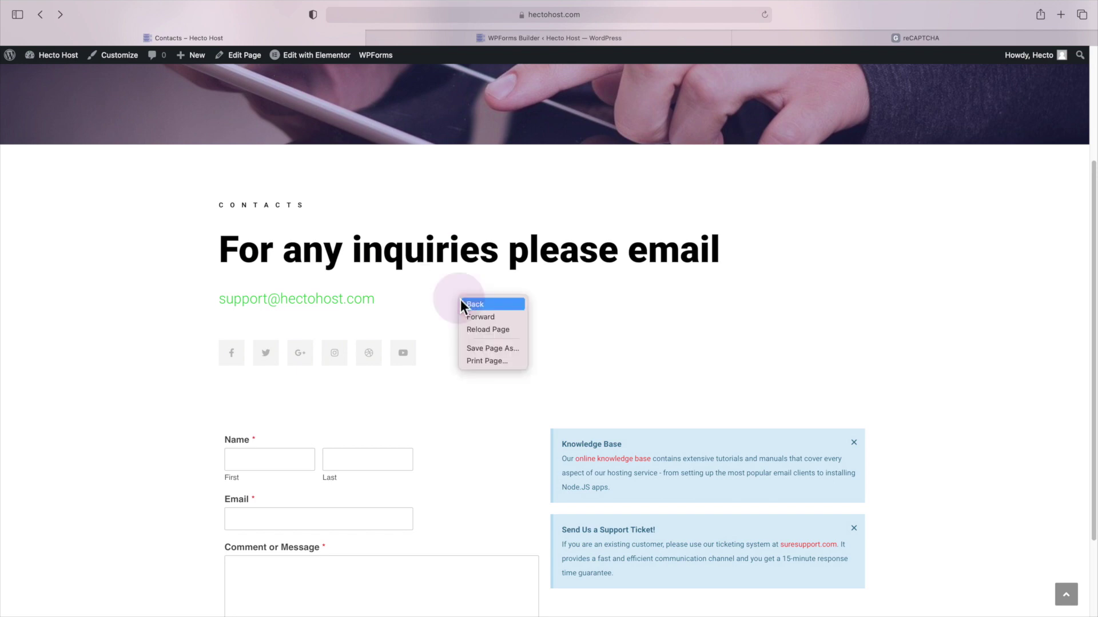
pyautogui.click(482, 332)
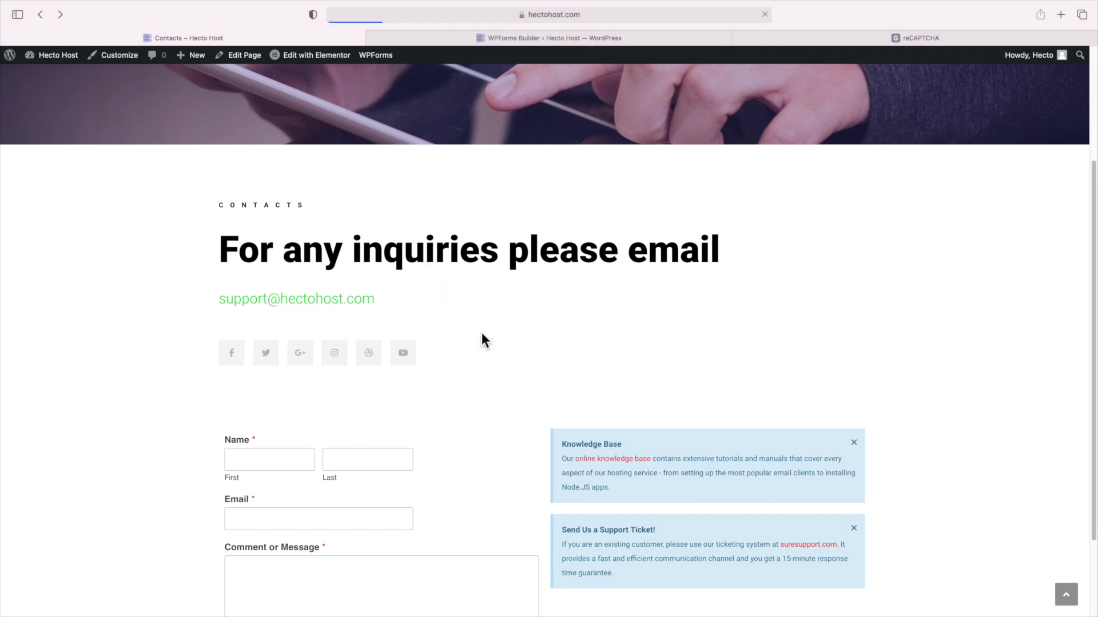
pyautogui.scroll(-3, 481, 331)
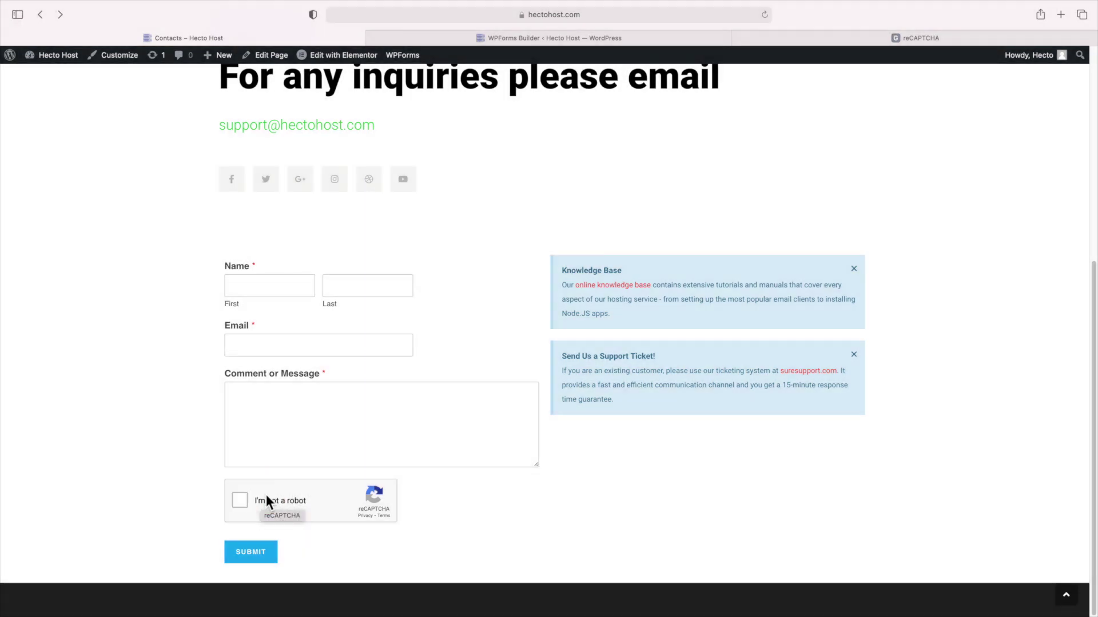
pyautogui.click(242, 502)
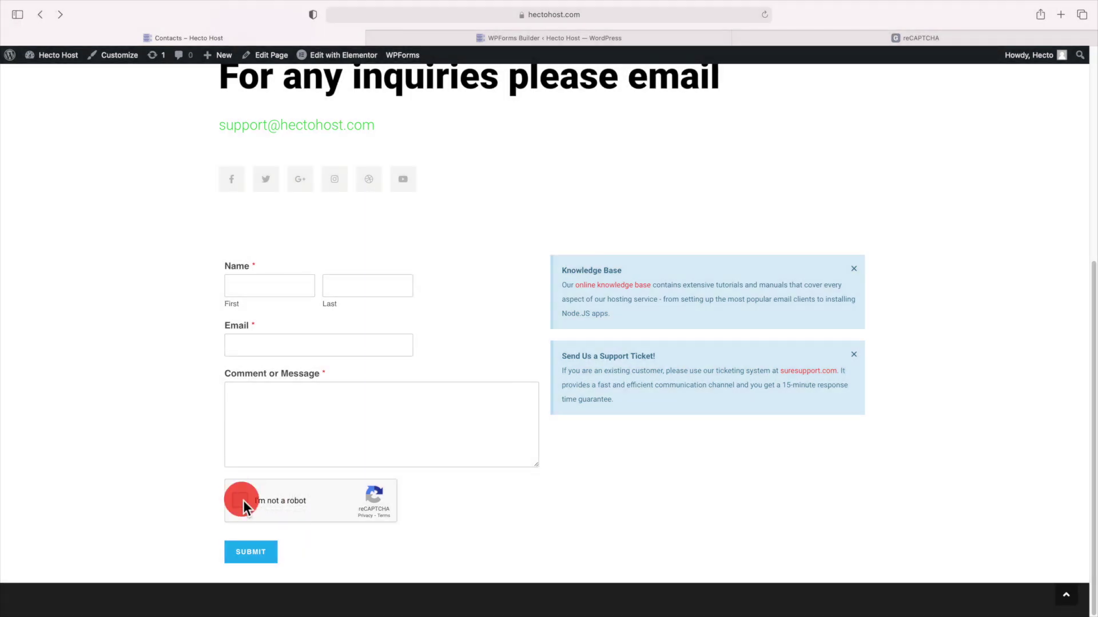
pyautogui.click(370, 394)
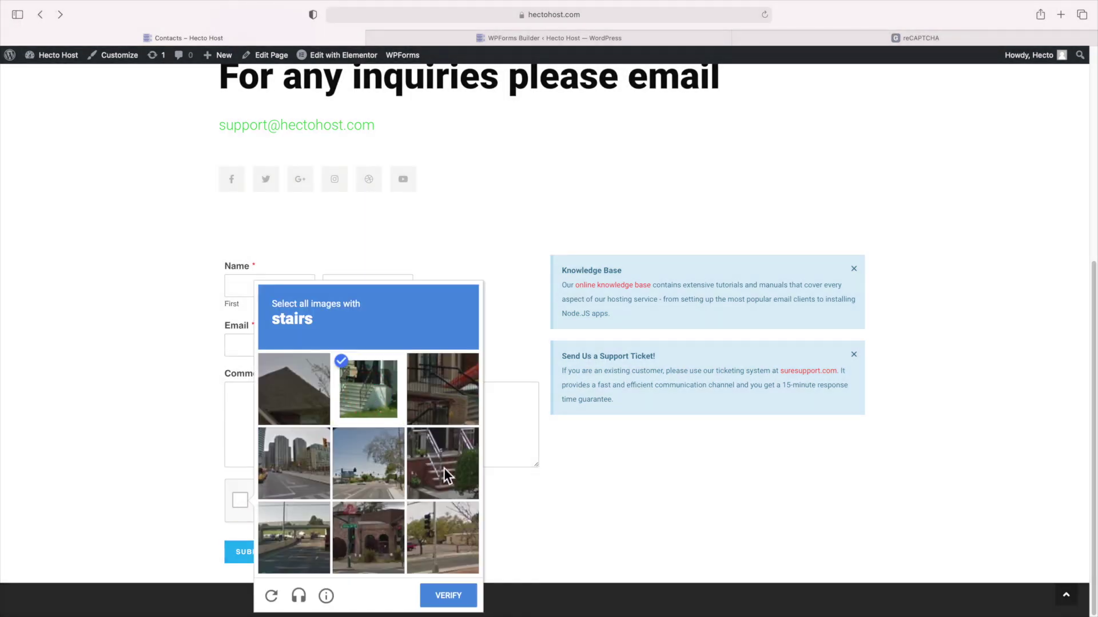
pyautogui.click(443, 469)
pyautogui.click(448, 392)
pyautogui.click(448, 596)
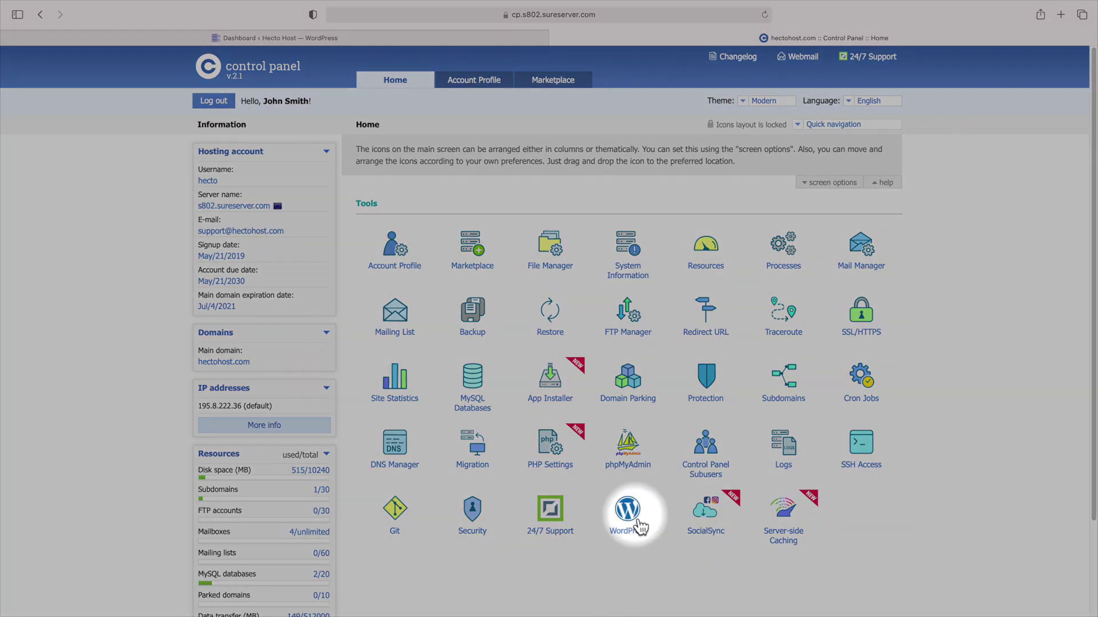
pyautogui.click(628, 515)
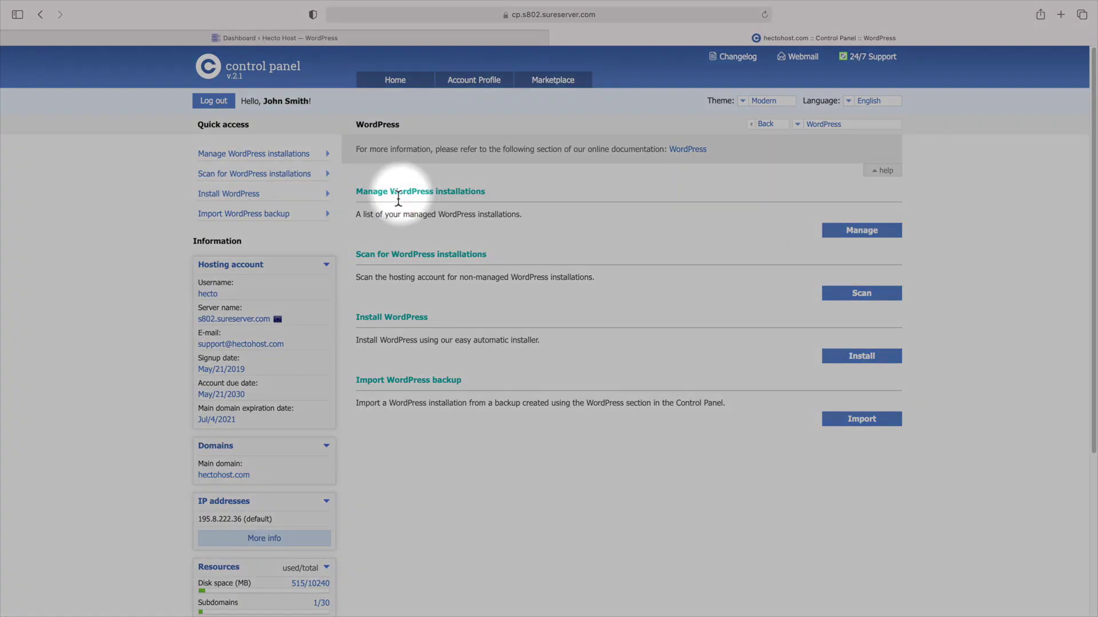
pyautogui.click(684, 229)
pyautogui.click(860, 241)
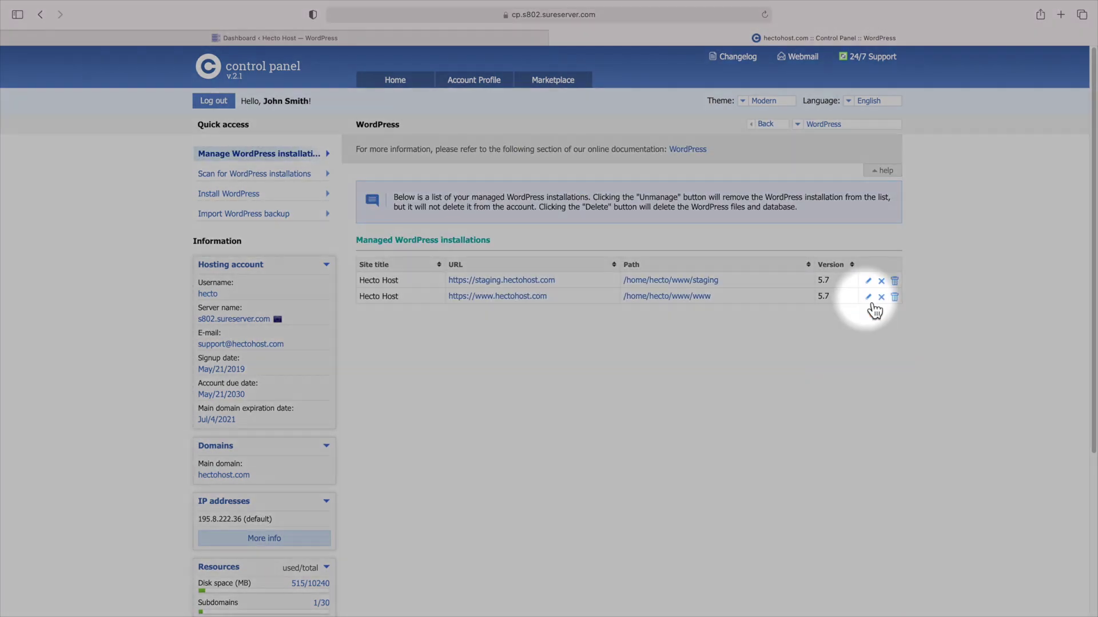
pyautogui.click(868, 296)
pyautogui.scroll(-5, 415, 217)
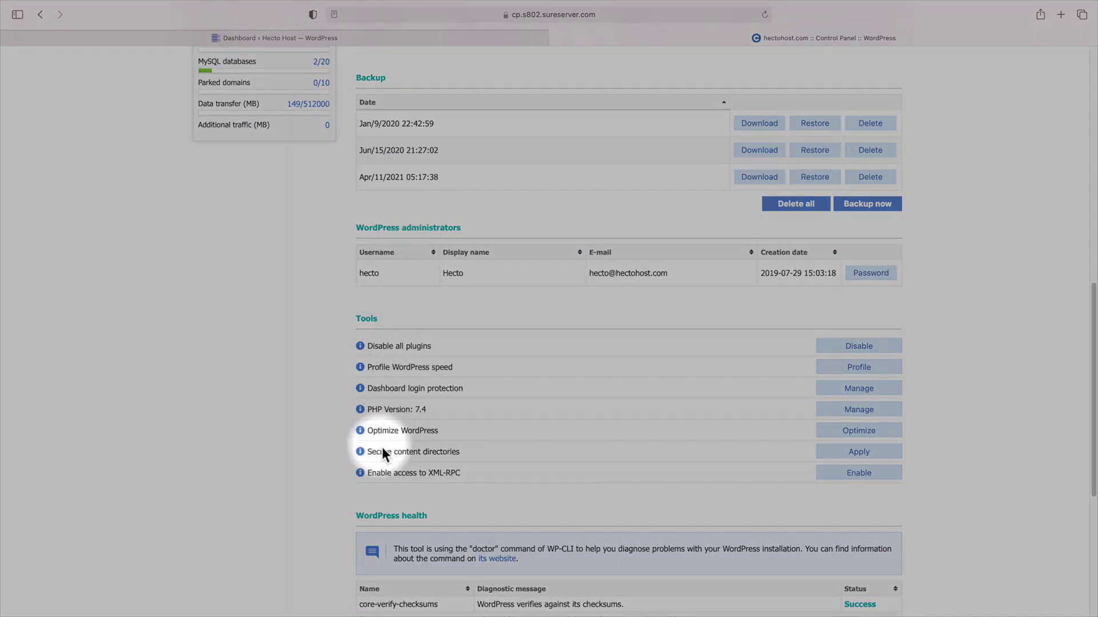
pyautogui.click(419, 464)
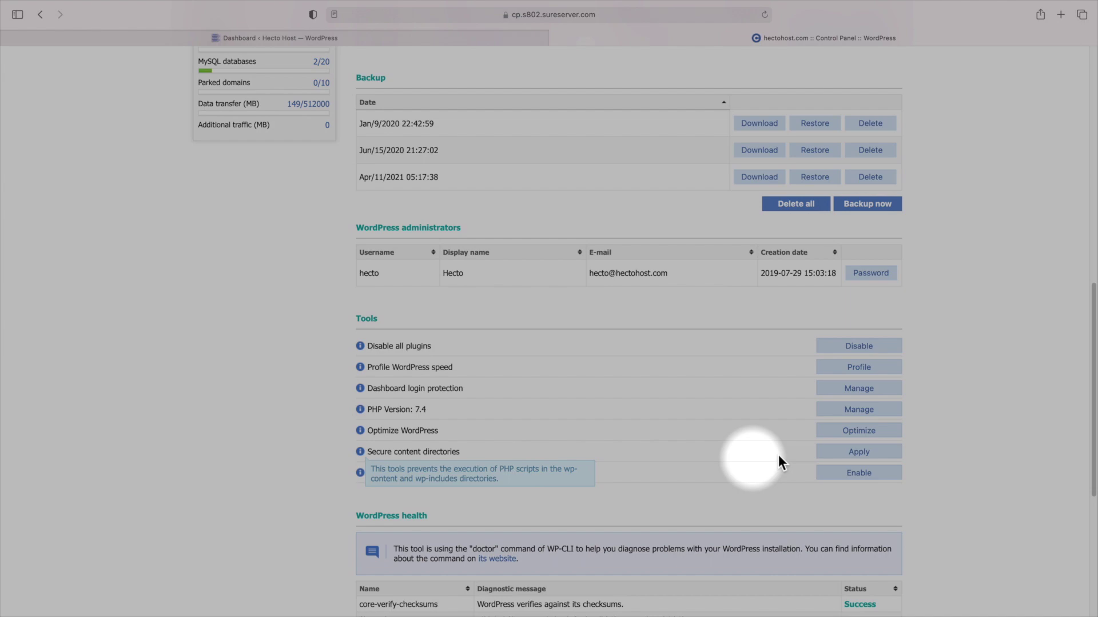
pyautogui.click(858, 452)
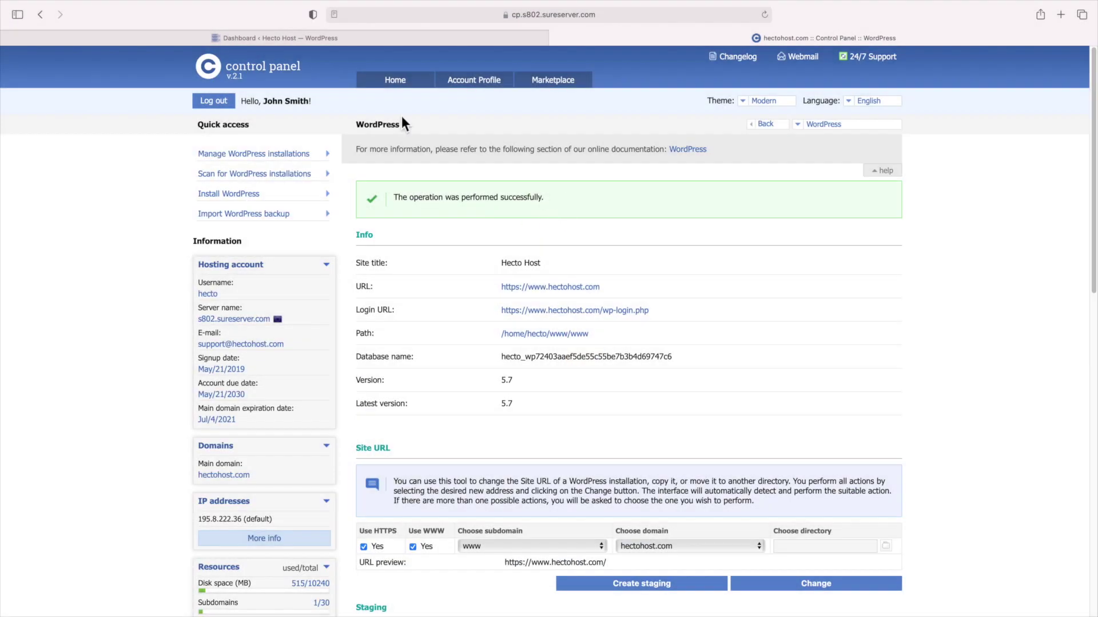
# Browse File Manager into www/www/wp-content and open its .htaccess file.
pyautogui.click(394, 80)
pyautogui.click(549, 249)
pyautogui.click(842, 244)
pyautogui.click(399, 319)
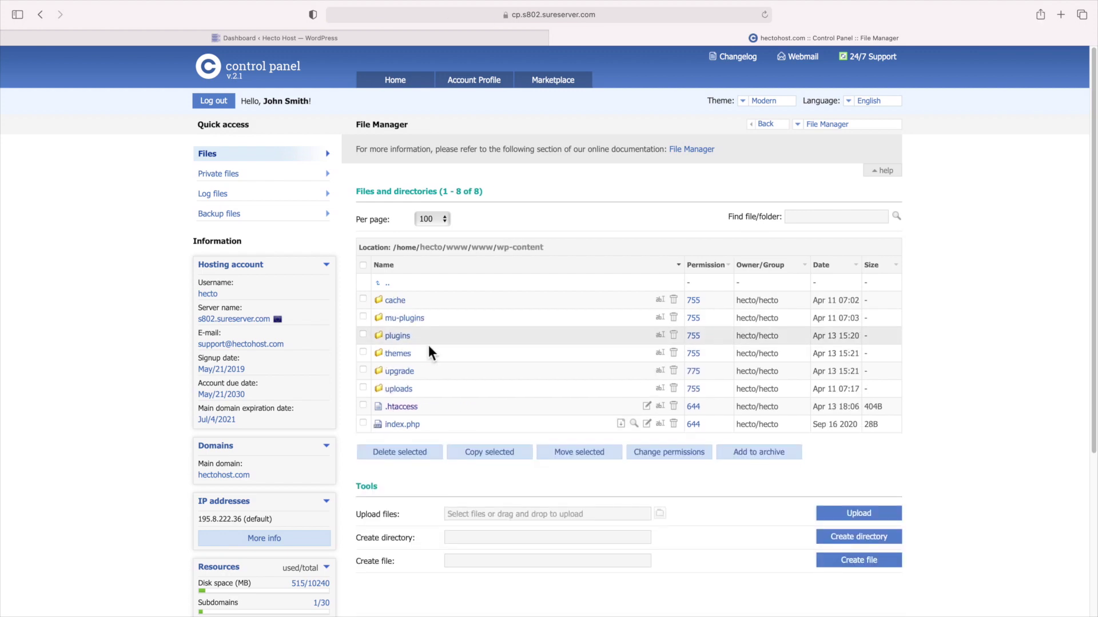
pyautogui.click(401, 406)
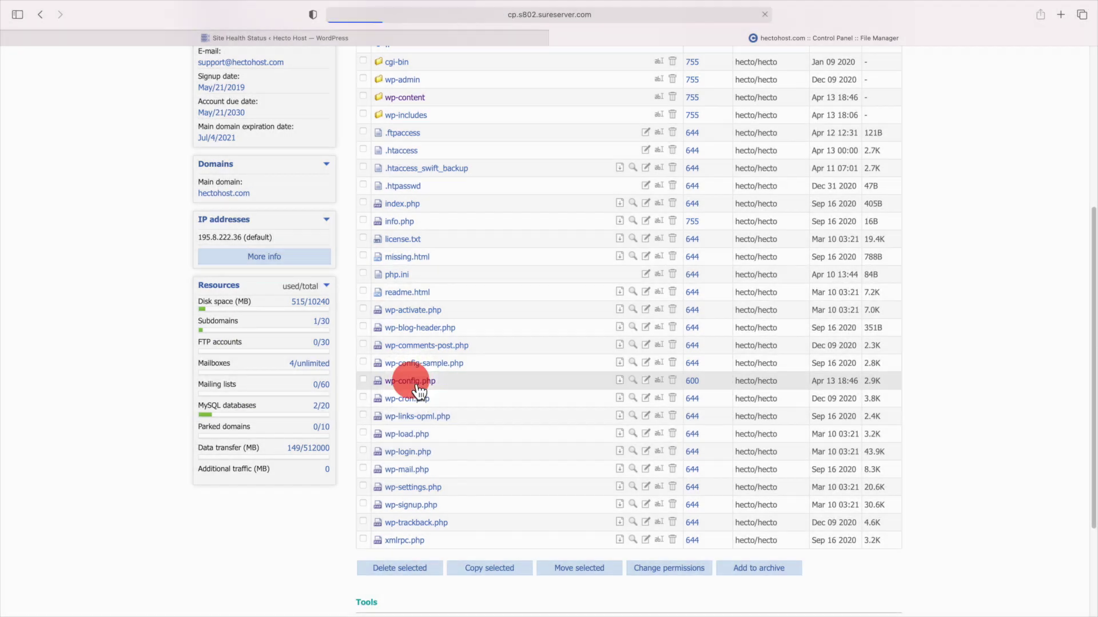
# Open the site's wp-config.php in the file editor.
pyautogui.click(412, 381)
pyautogui.scroll(-10, 464, 428)
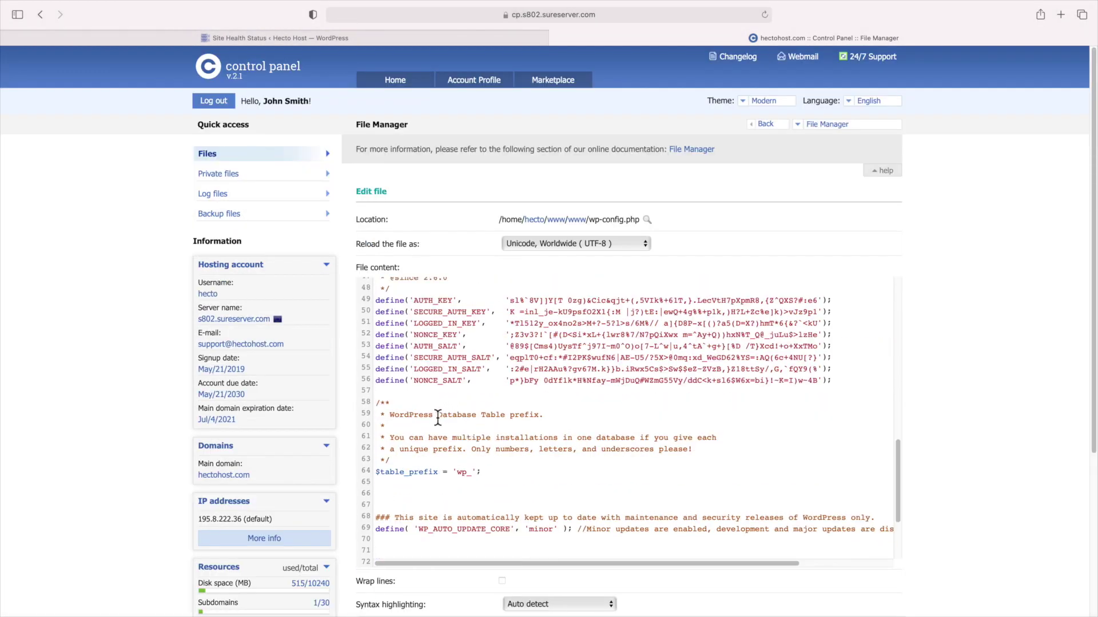
# Paste define('DISALLOW_FILE_EDIT', true); after the security salts and save wp-config.php.
pyautogui.click(418, 396)
pyautogui.press('Return')
pyautogui.write("## Disable Editing in Dashboard define('DISALLOW_FILE_EDIT', true);")
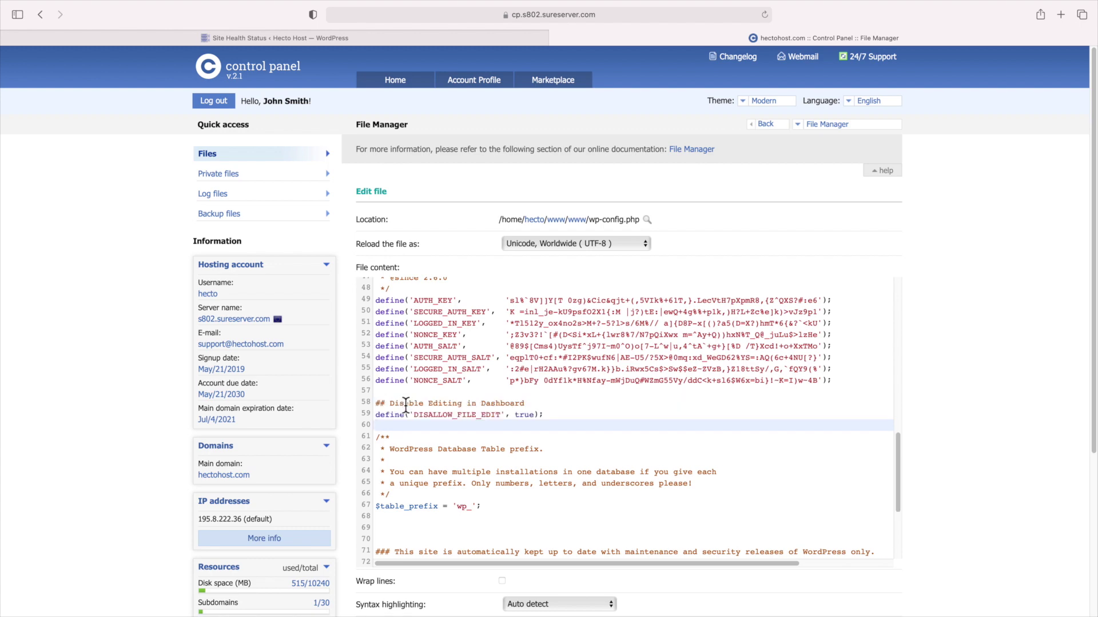
pyautogui.click(419, 418)
pyautogui.scroll(-5, 490, 443)
pyautogui.scroll(-3, 932, 525)
pyautogui.click(851, 405)
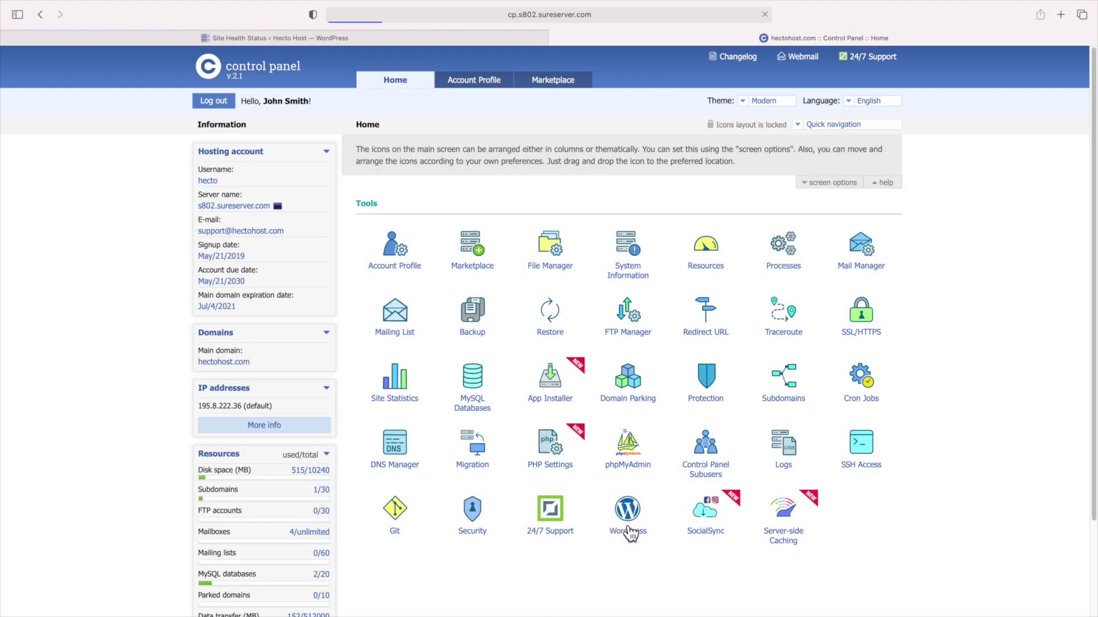
pyautogui.click(627, 525)
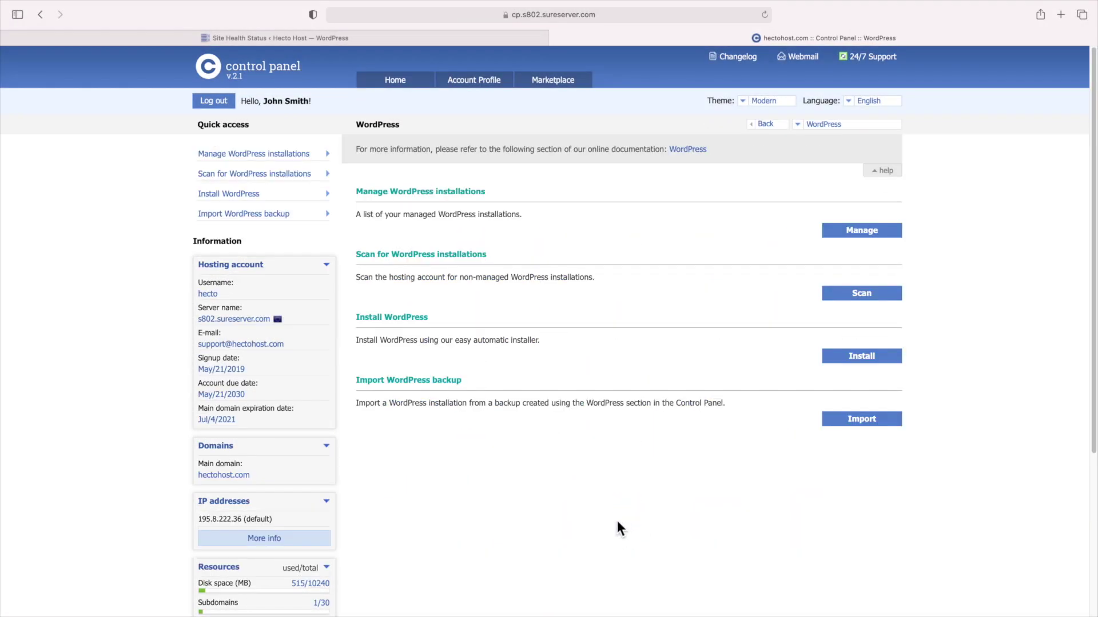
pyautogui.click(872, 240)
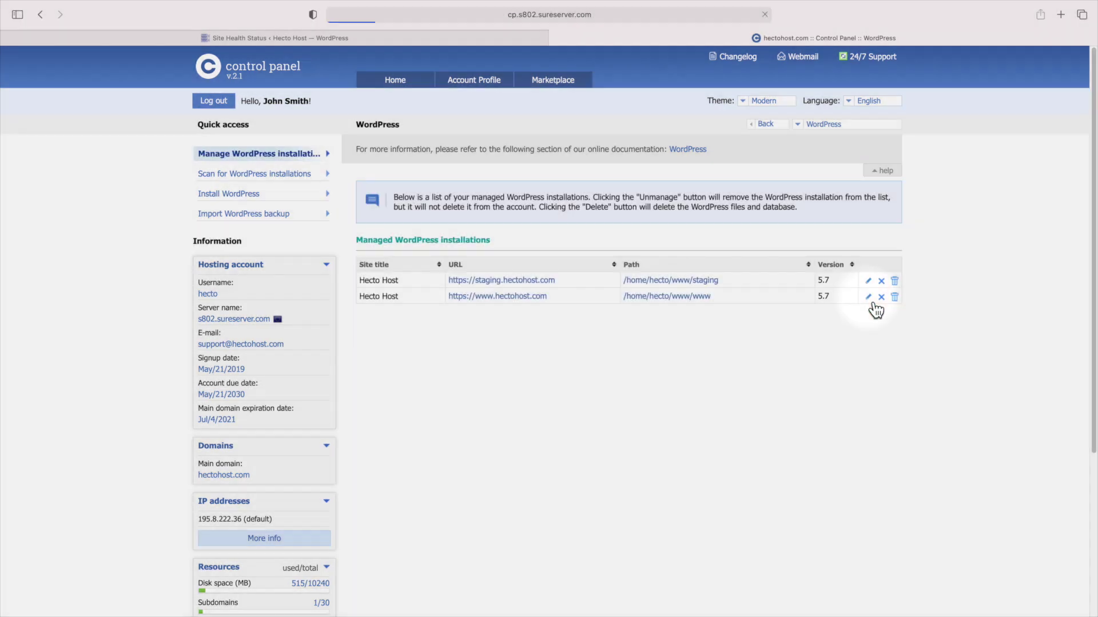
pyautogui.click(872, 306)
pyautogui.scroll(-5, 834, 343)
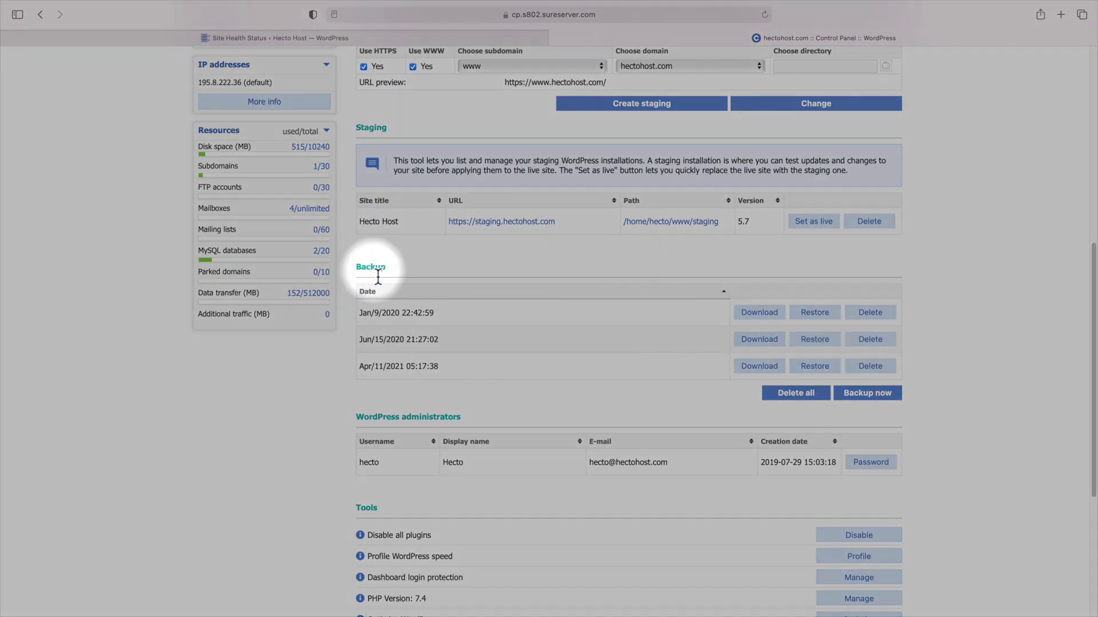
pyautogui.click(866, 394)
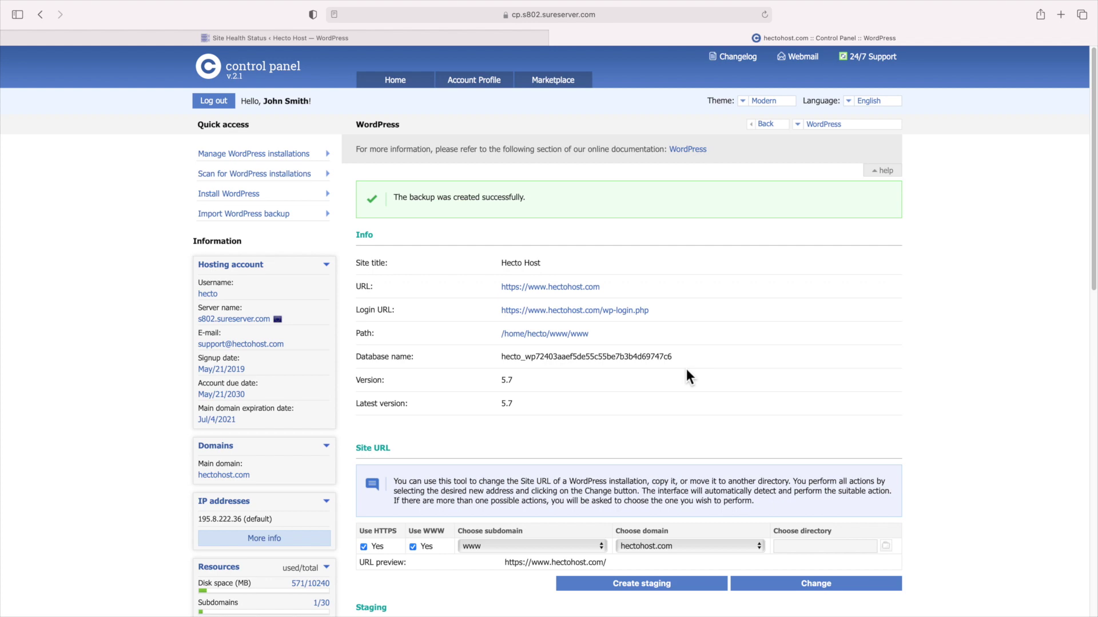
pyautogui.scroll(-5, 686, 374)
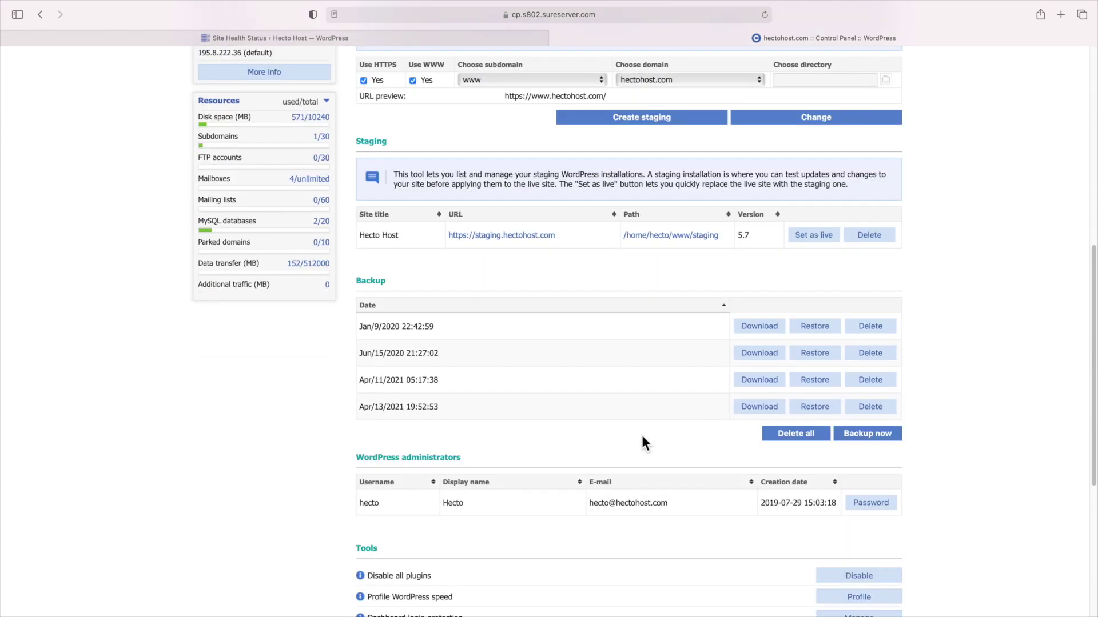
pyautogui.click(762, 418)
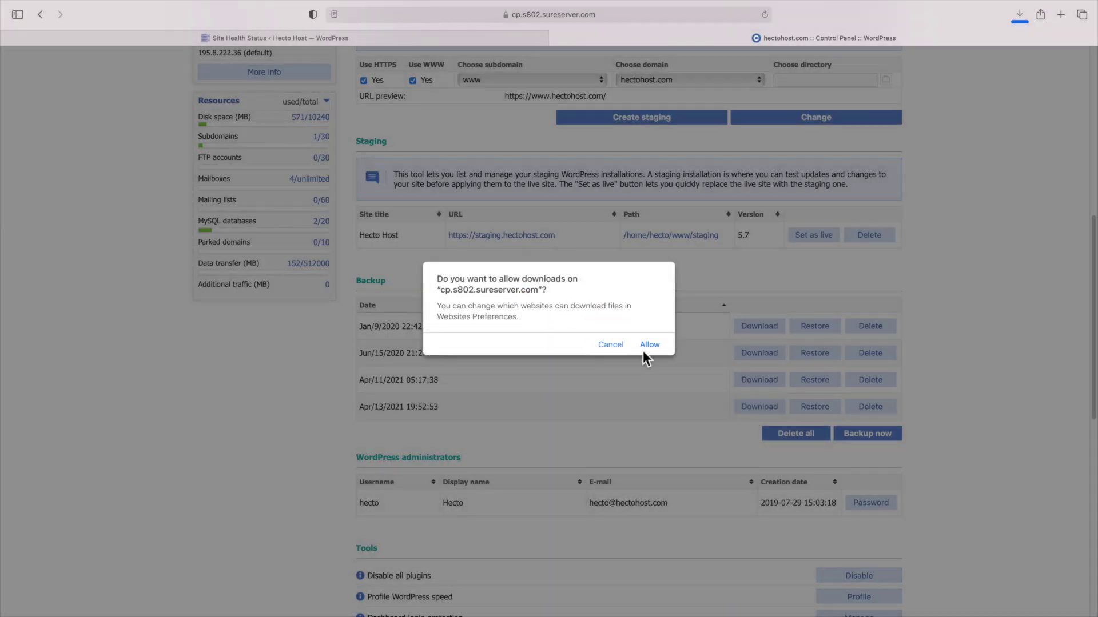
pyautogui.click(647, 345)
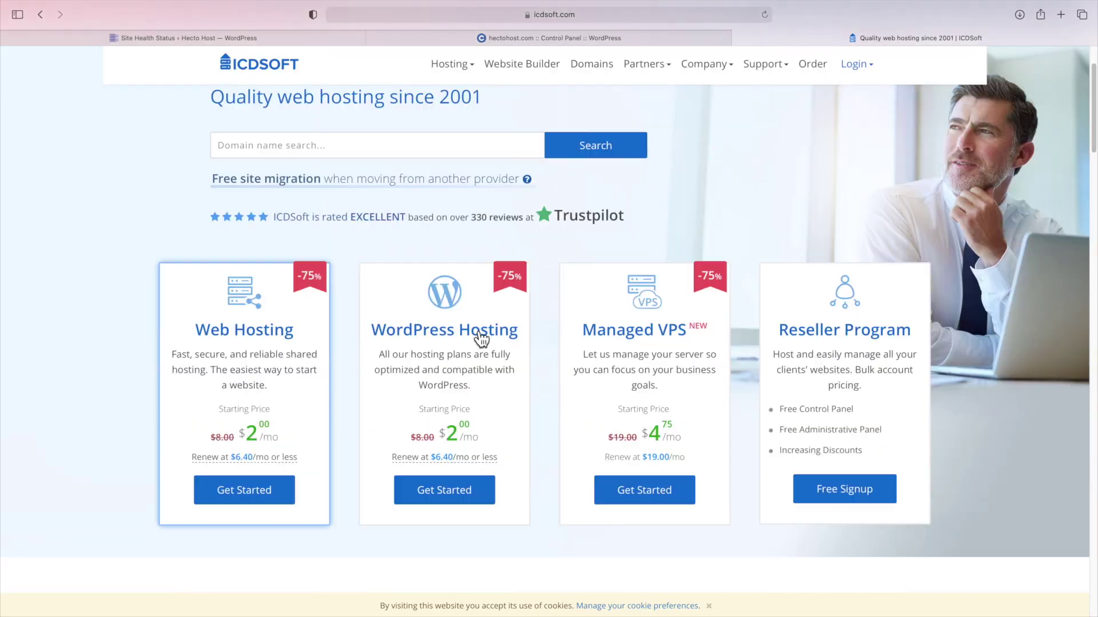
# Start a new Web Hosting order on icdsoft.com and open the live chat.
pyautogui.click(284, 464)
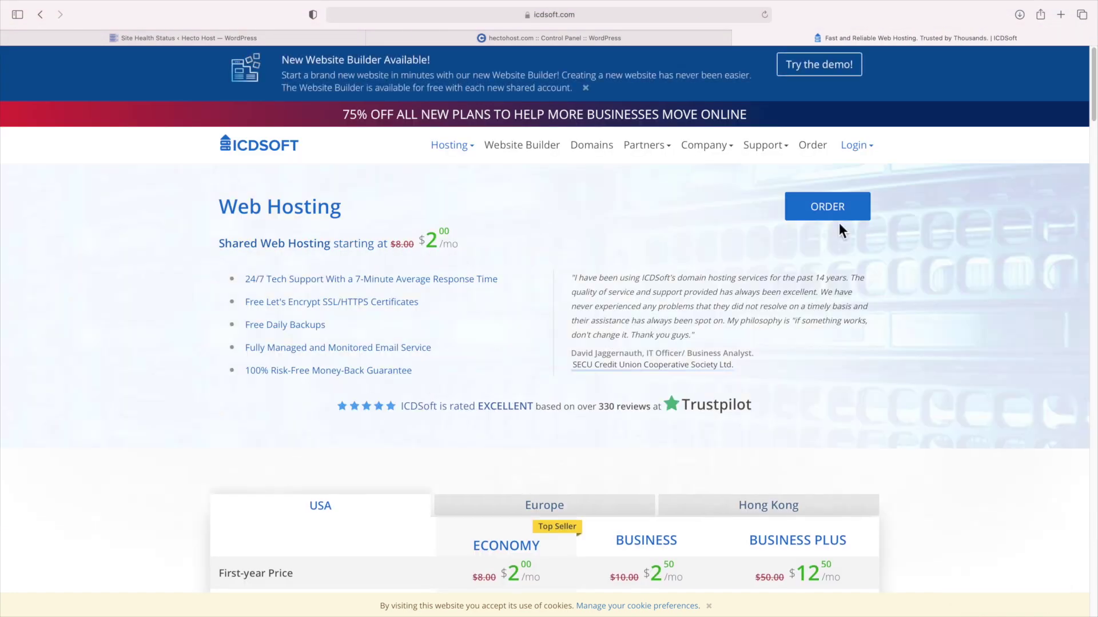
pyautogui.click(821, 218)
pyautogui.click(1012, 591)
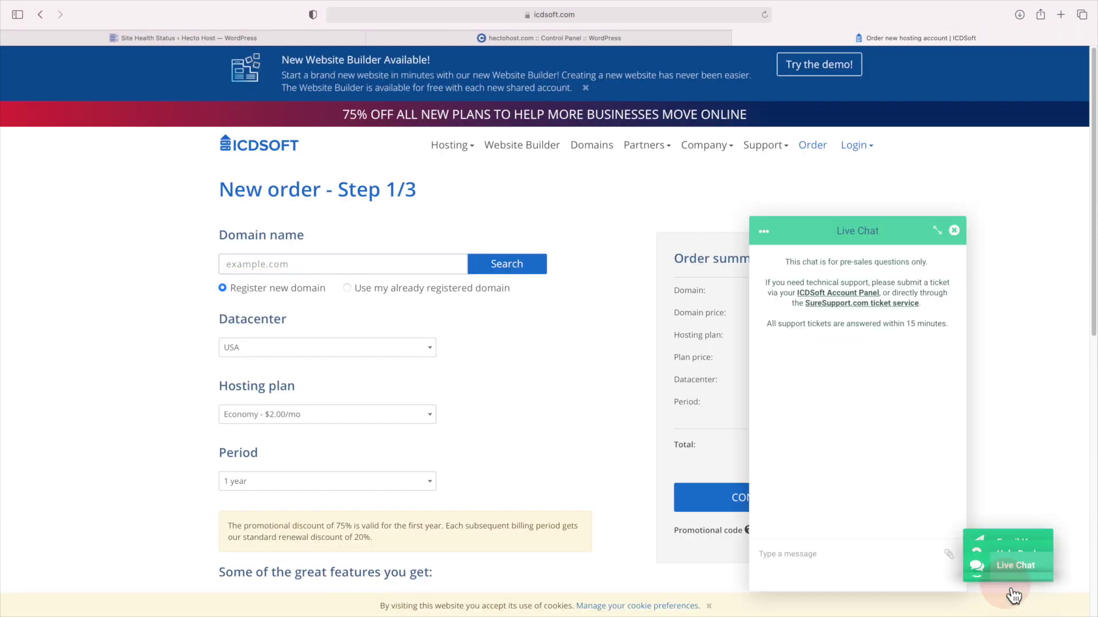